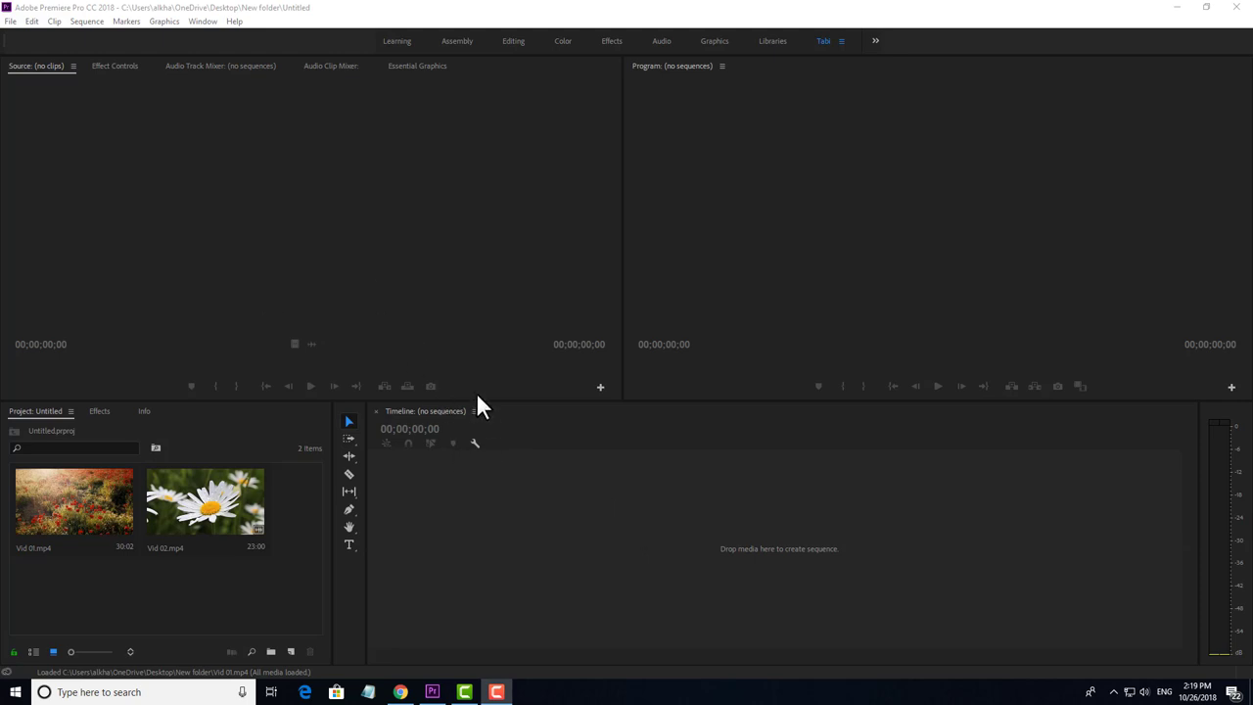
{"action": "left_click", "coordinate": [304, 491]}
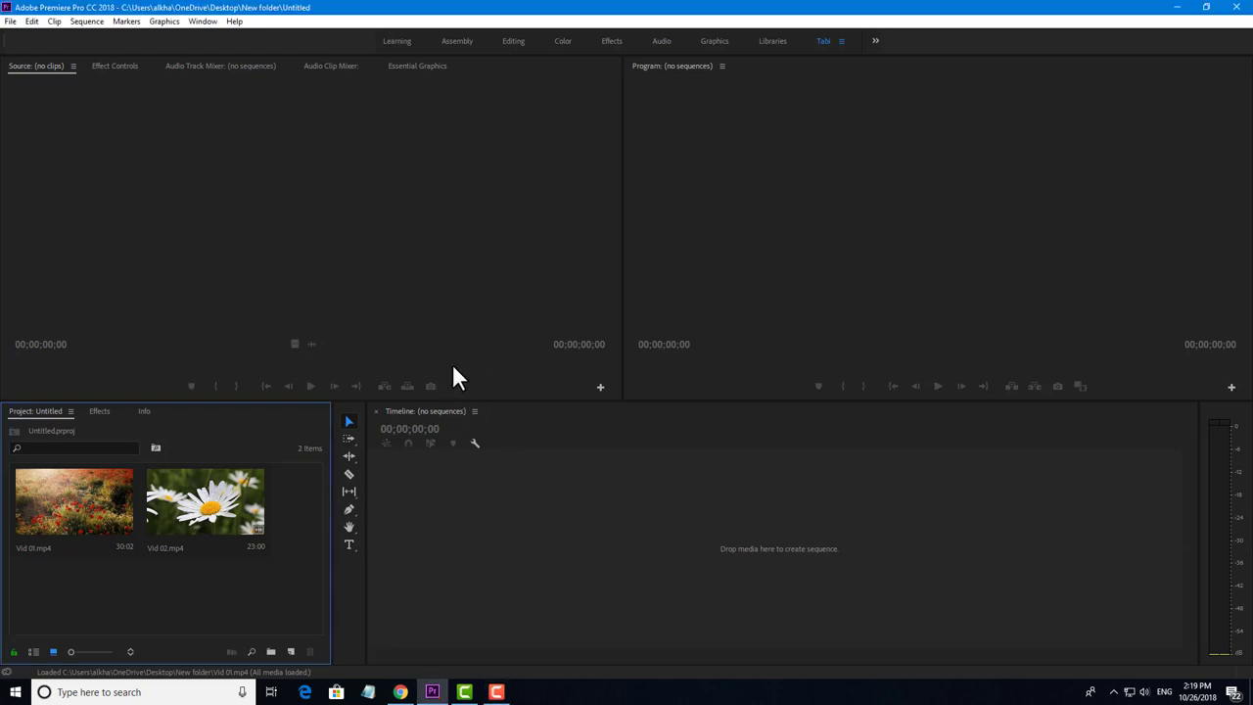
{"action": "left_click", "coordinate": [478, 263]}
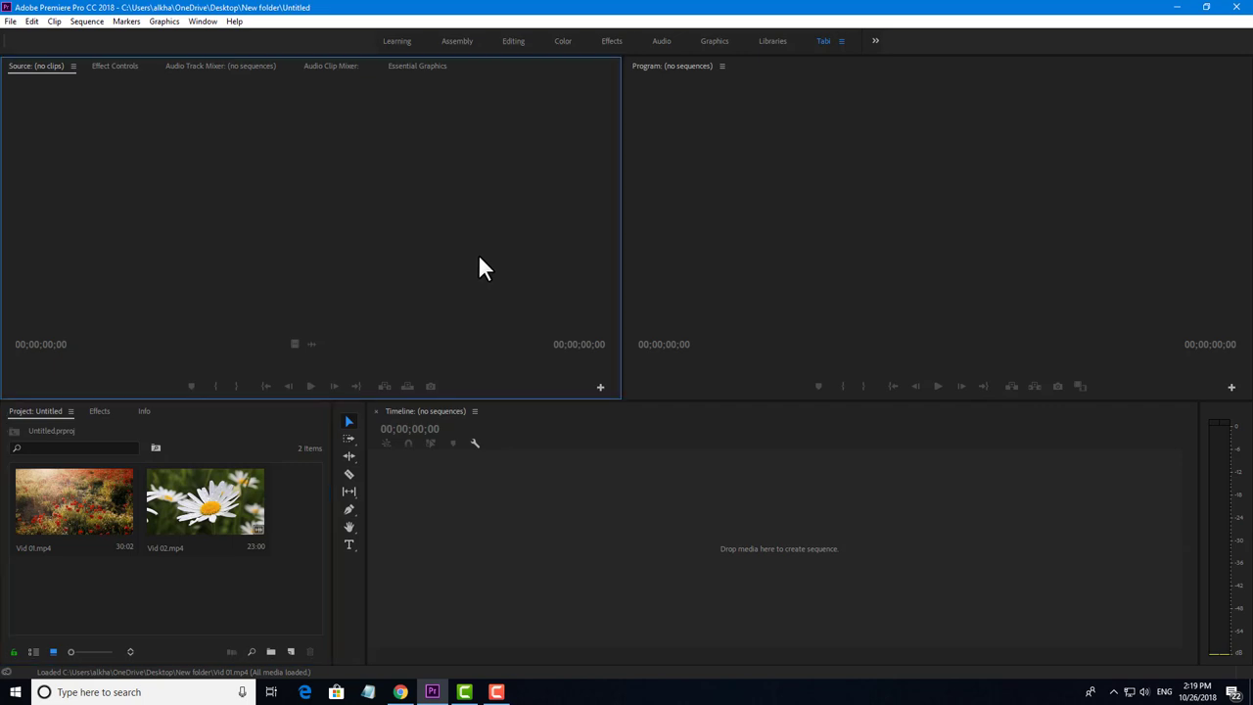
{"action": "left_click", "coordinate": [492, 497]}
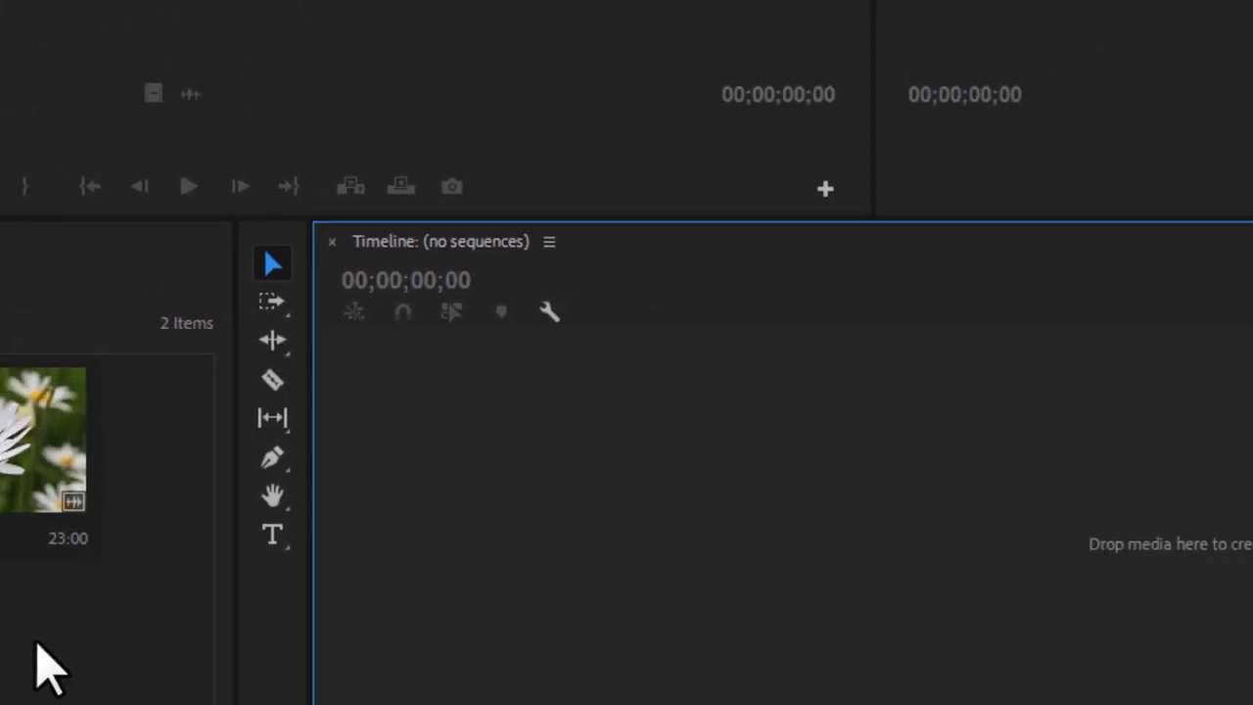
{"action": "left_click_drag", "start_coordinate": [264, 593], "coordinate": [88, 461]}
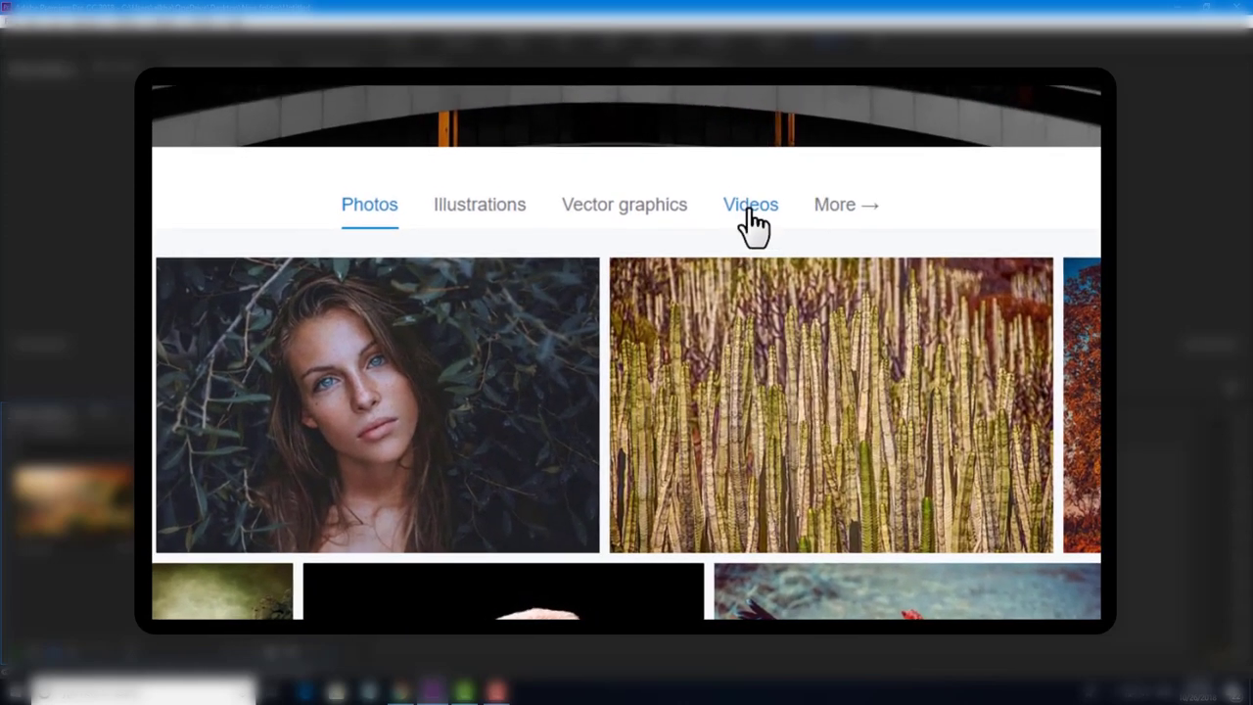
Switch Pixabay's listing from photos to Videos and scroll well down the video results.
{"action": "left_click", "coordinate": [751, 203]}
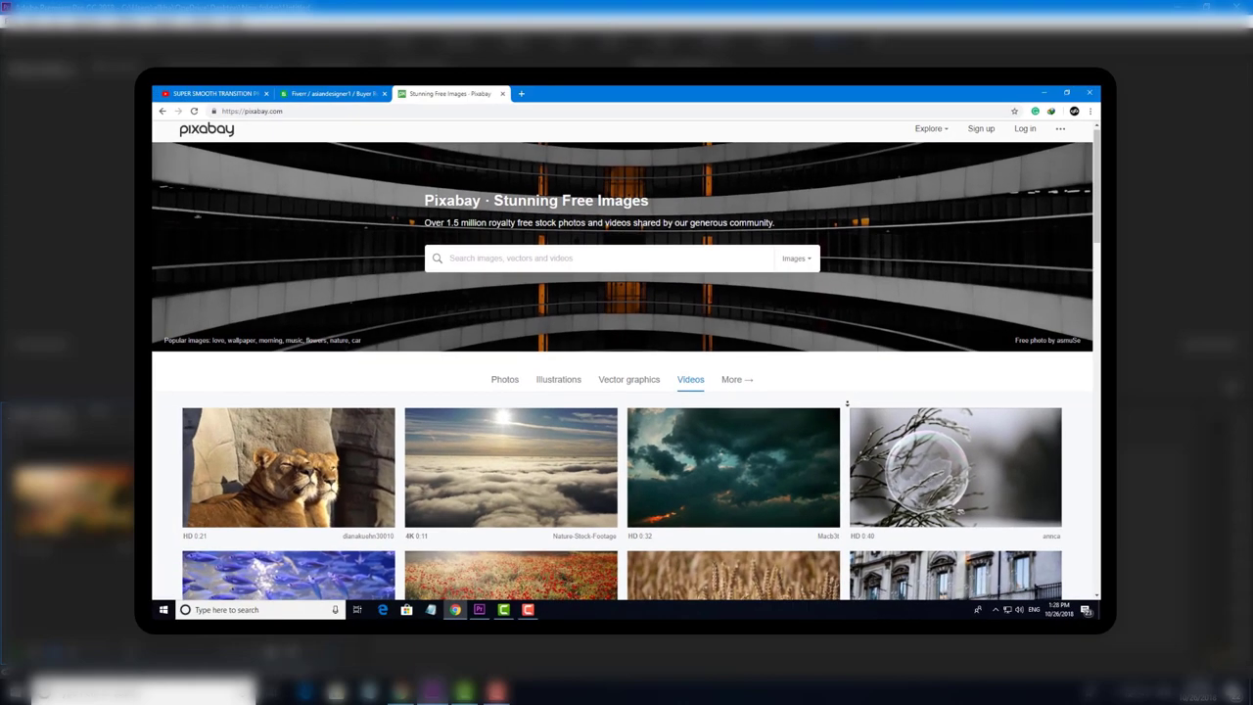
{"action": "scroll", "coordinate": [848, 412], "scroll_direction": "down", "scroll_amount": 2}
{"action": "scroll", "coordinate": [848, 411], "scroll_direction": "down", "scroll_amount": 3}
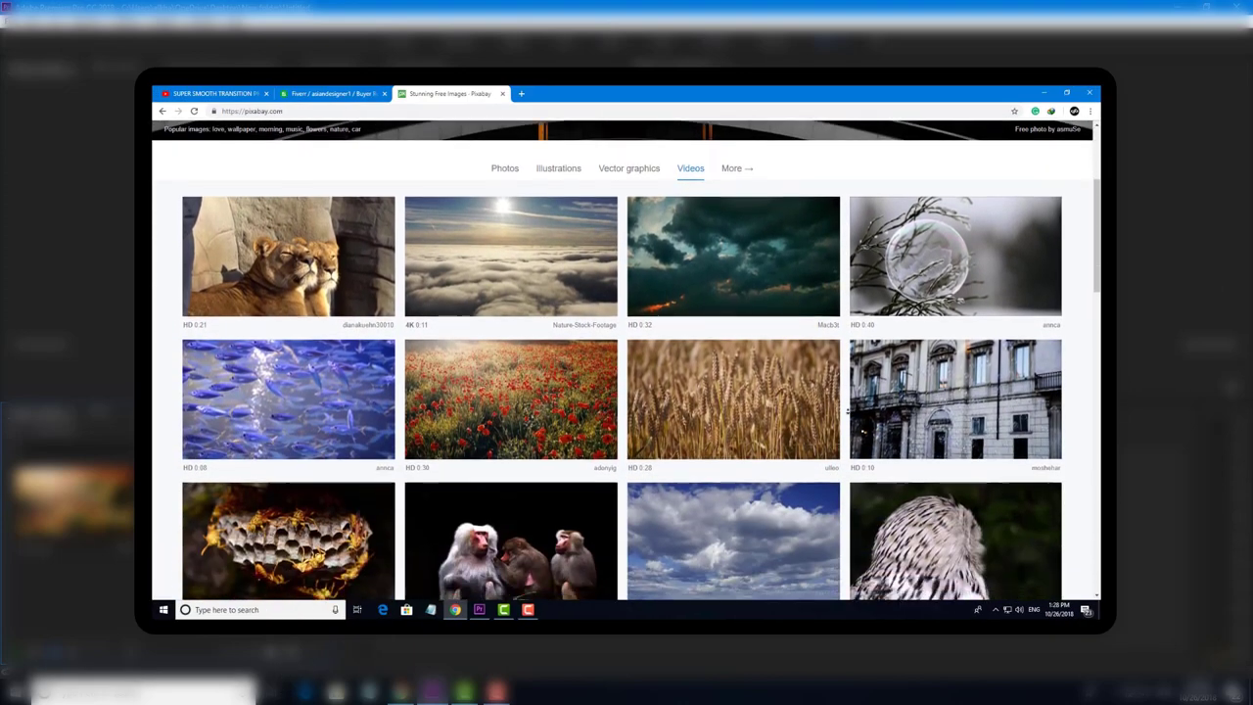
{"action": "scroll", "coordinate": [848, 412], "scroll_direction": "down", "scroll_amount": 1}
{"action": "scroll", "coordinate": [848, 411], "scroll_direction": "down", "scroll_amount": 1}
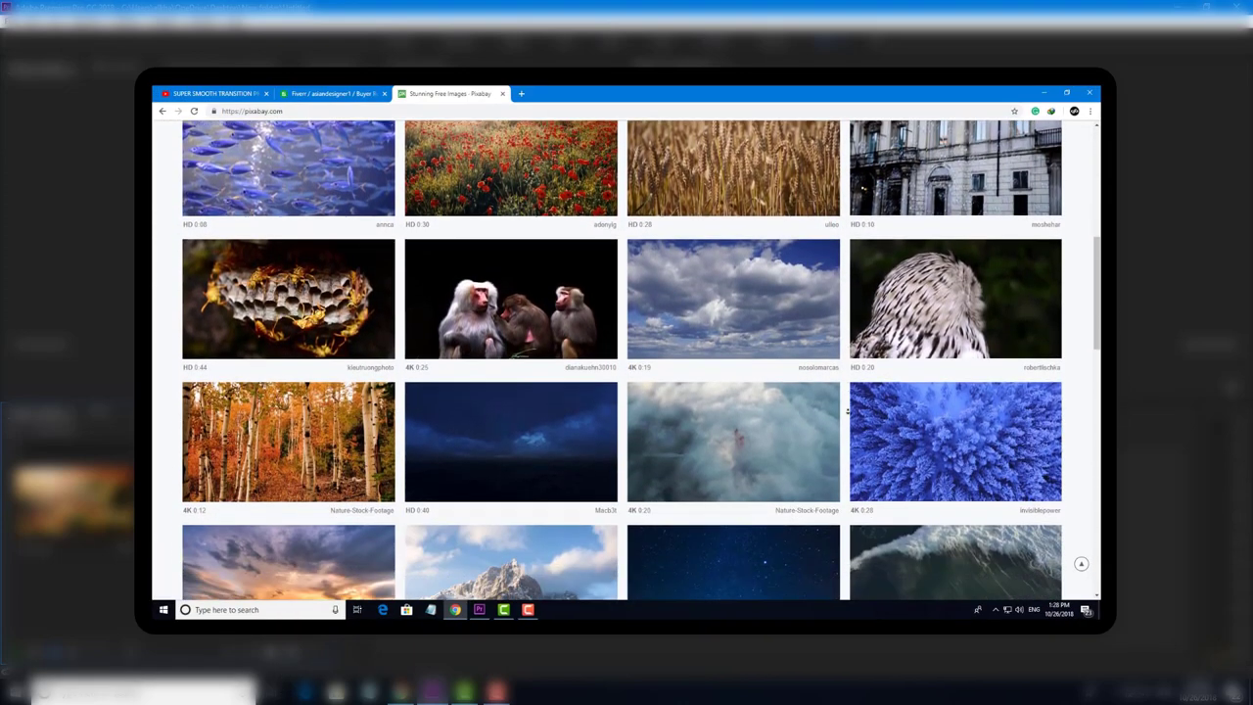
{"action": "scroll", "coordinate": [848, 411], "scroll_direction": "down", "scroll_amount": 1}
{"action": "scroll", "coordinate": [848, 411], "scroll_direction": "down", "scroll_amount": 1}
{"action": "scroll", "coordinate": [848, 412], "scroll_direction": "down", "scroll_amount": 1}
{"action": "scroll", "coordinate": [848, 411], "scroll_direction": "down", "scroll_amount": 1}
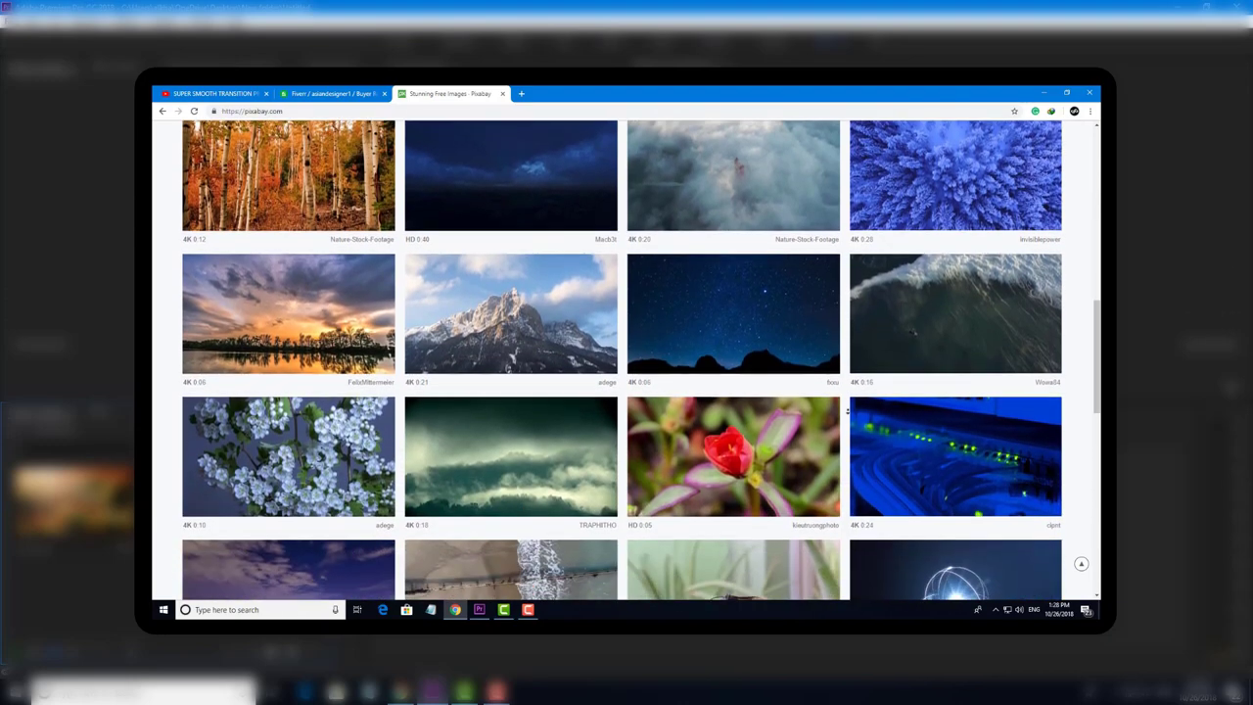
{"action": "scroll", "coordinate": [848, 412], "scroll_direction": "down", "scroll_amount": 2}
{"action": "scroll", "coordinate": [848, 411], "scroll_direction": "down", "scroll_amount": 1}
{"action": "scroll", "coordinate": [848, 412], "scroll_direction": "down", "scroll_amount": 1}
{"action": "scroll", "coordinate": [848, 412], "scroll_direction": "down", "scroll_amount": 1}
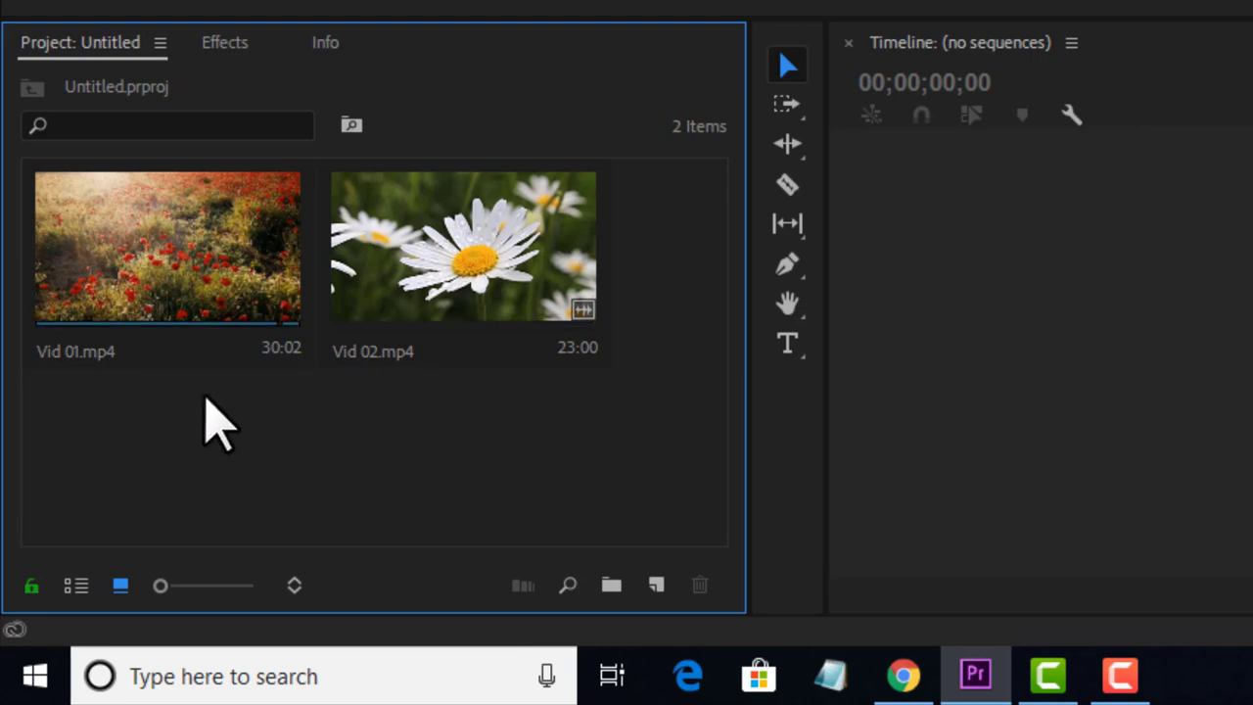
{"action": "mouse_move", "coordinate": [463, 245]}
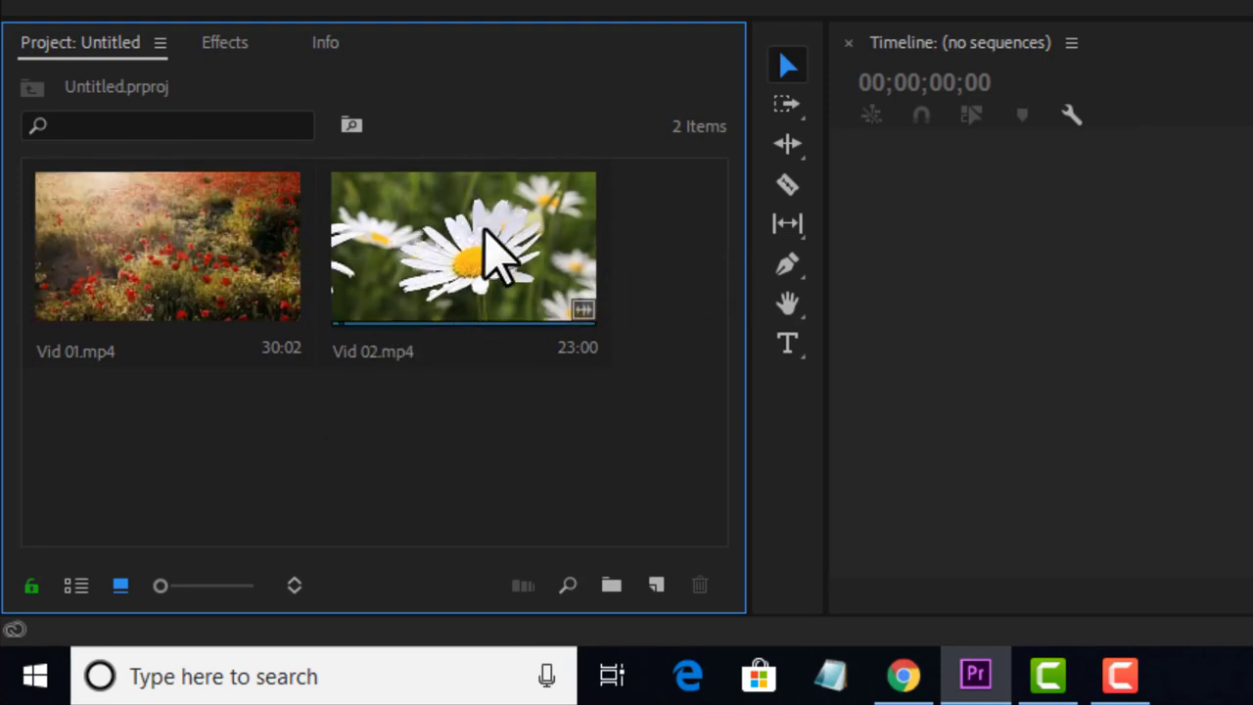
{"action": "left_click_drag", "start_coordinate": [587, 274], "coordinate": [488, 404]}
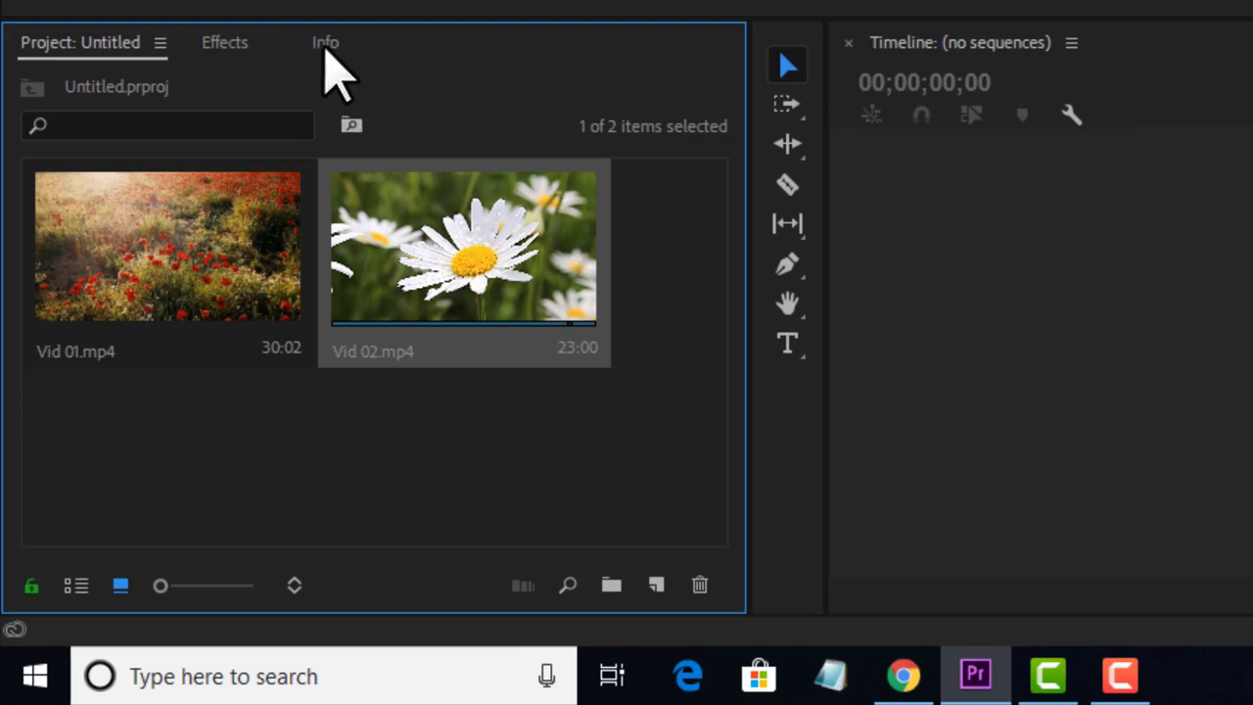
{"action": "left_click", "coordinate": [326, 49]}
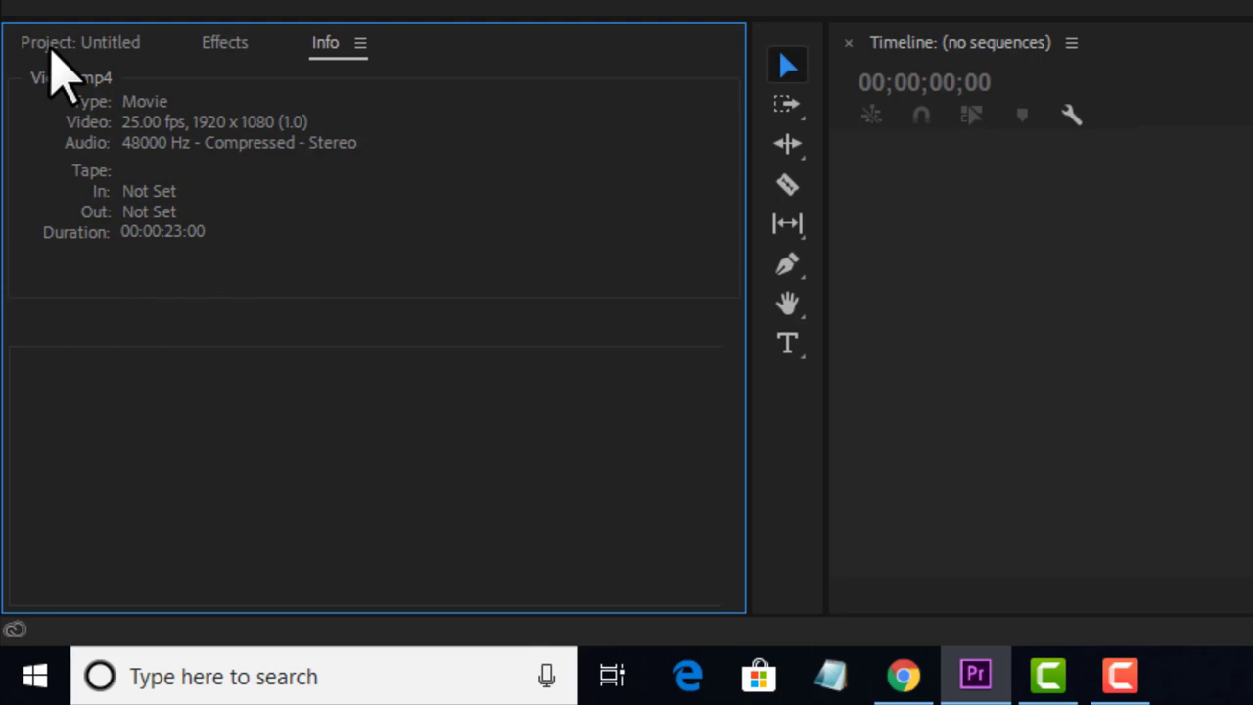
{"action": "left_click", "coordinate": [61, 42]}
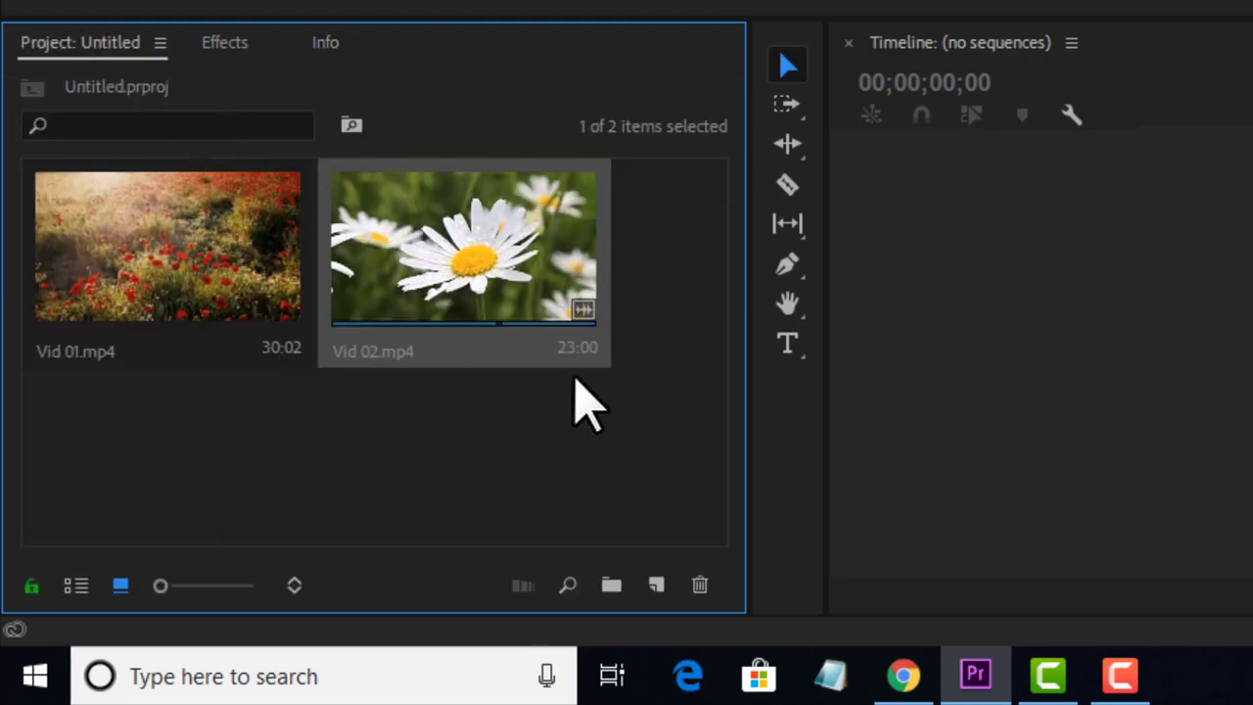
{"action": "left_click_drag", "start_coordinate": [623, 428], "coordinate": [528, 279]}
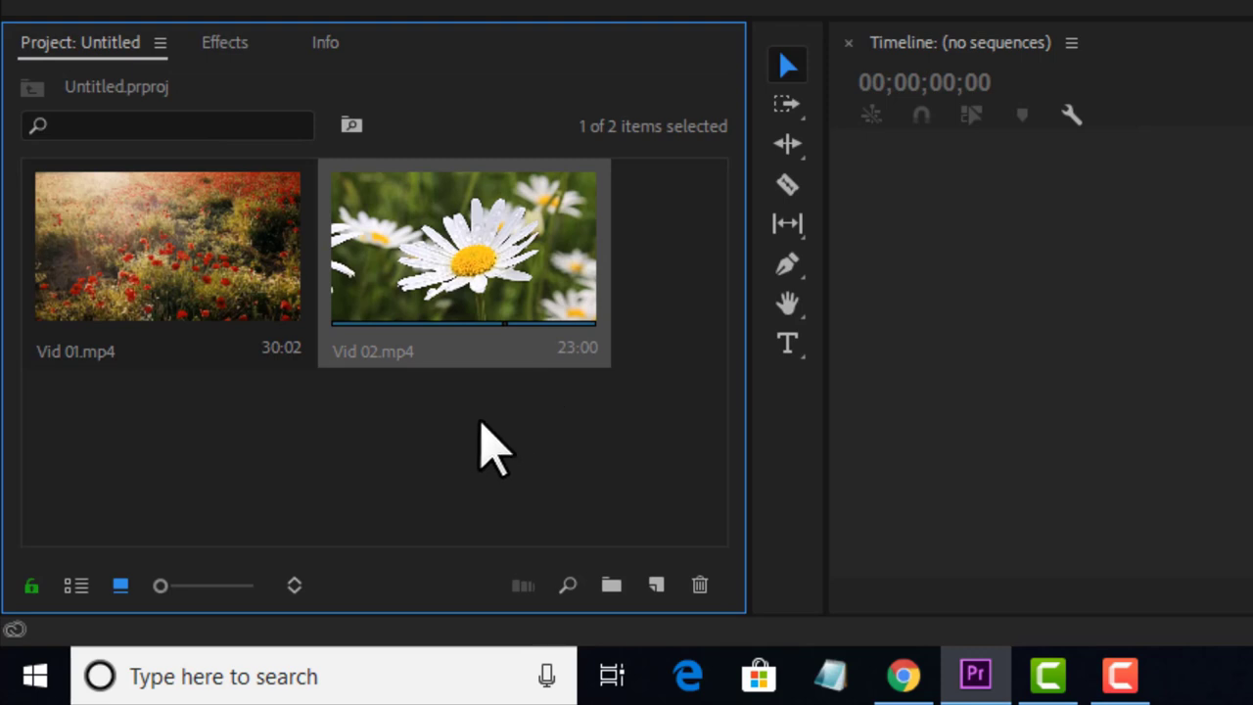
{"action": "left_click", "coordinate": [481, 423]}
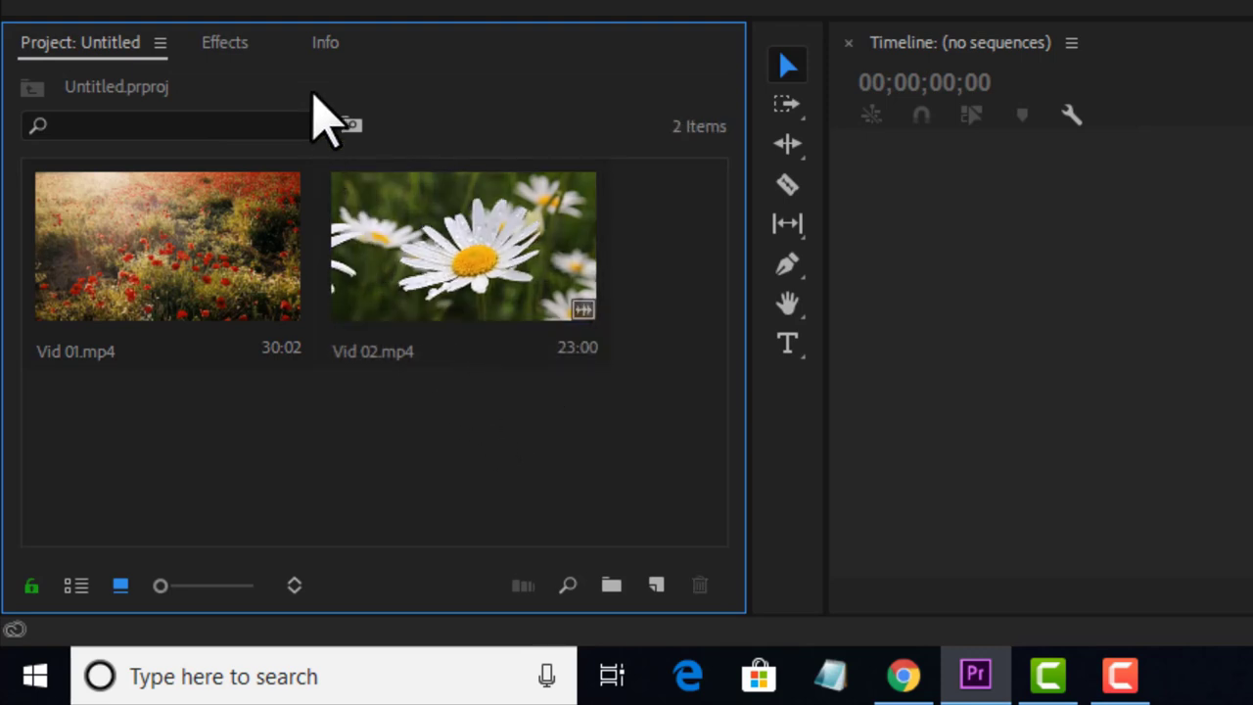
{"action": "left_click", "coordinate": [319, 45]}
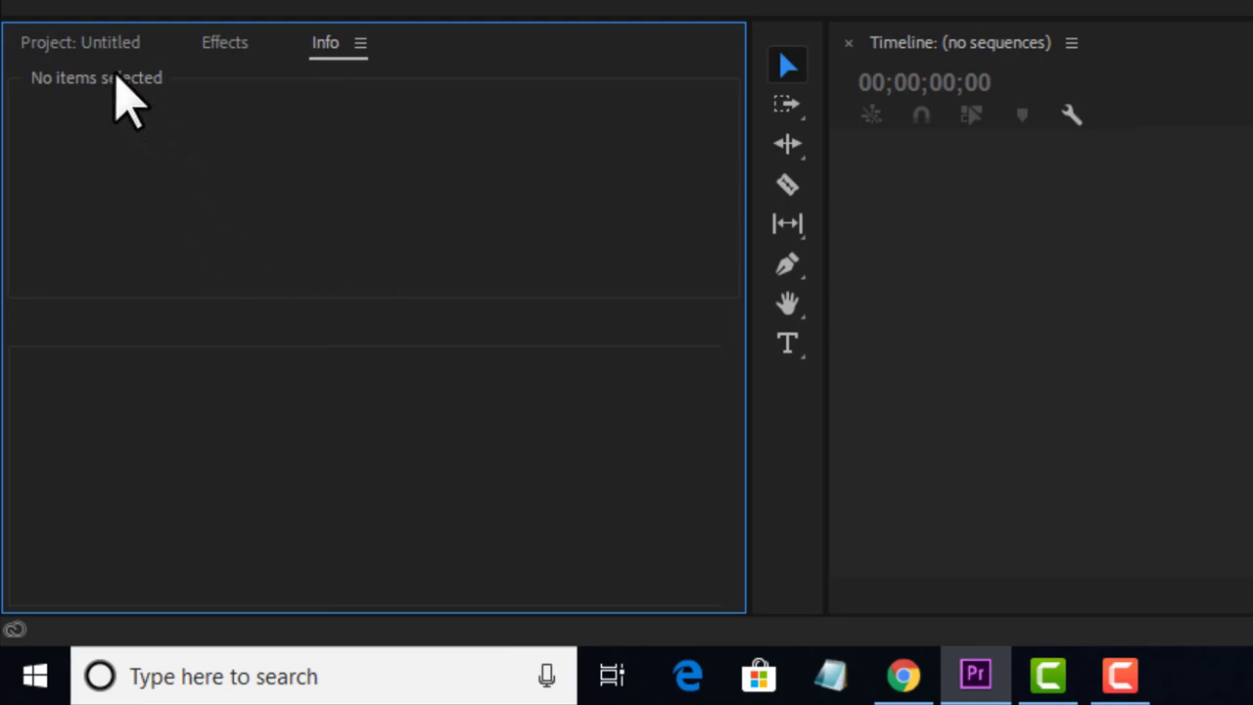
{"action": "left_click", "coordinate": [101, 47]}
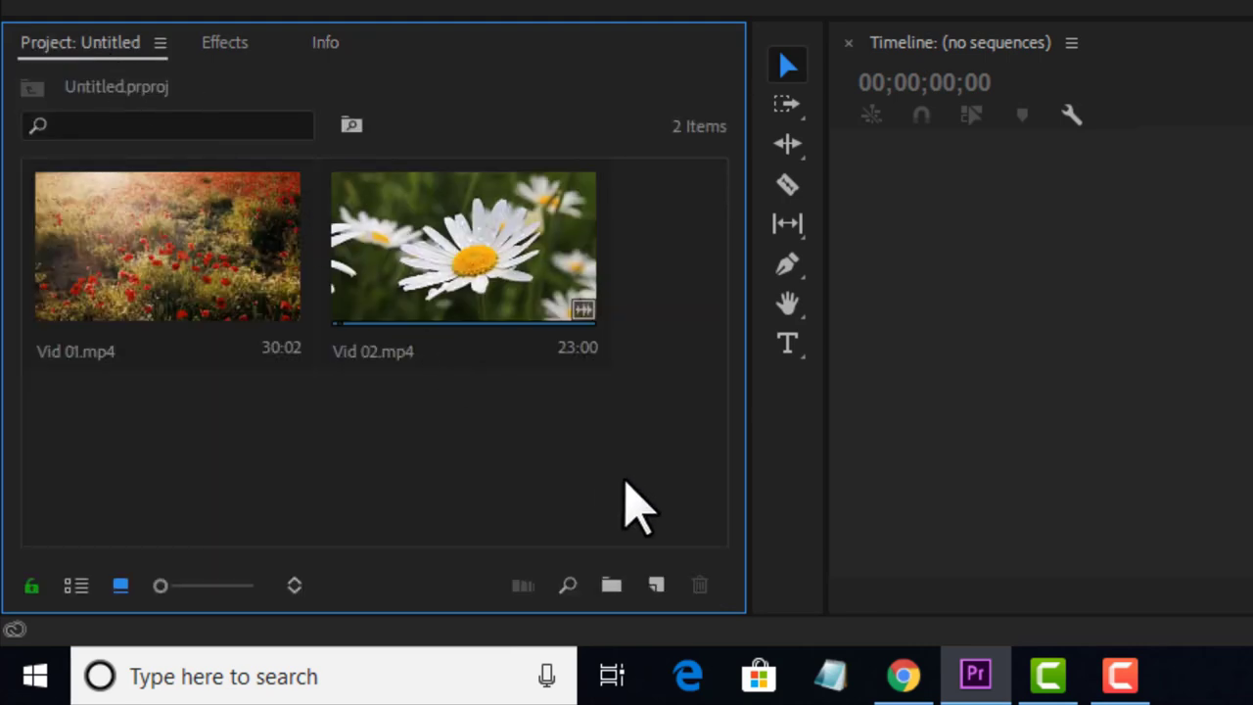
{"action": "left_click_drag", "start_coordinate": [579, 432], "coordinate": [476, 291]}
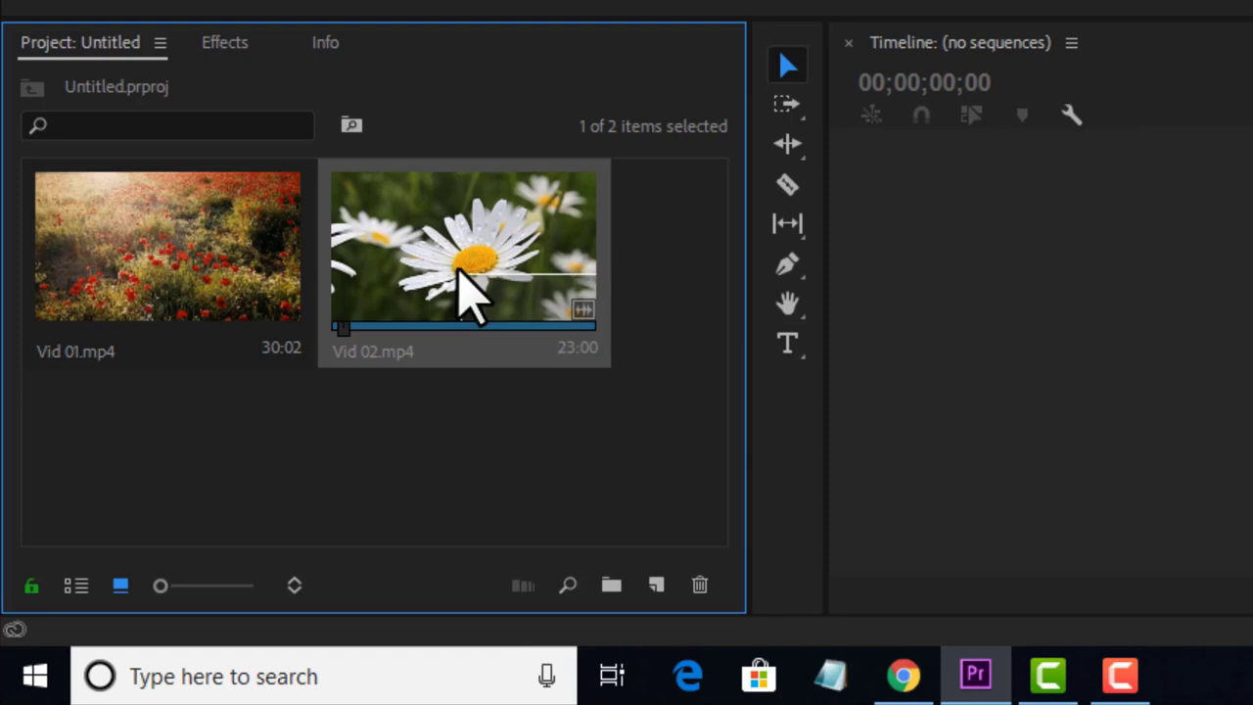
{"action": "left_click", "coordinate": [326, 44]}
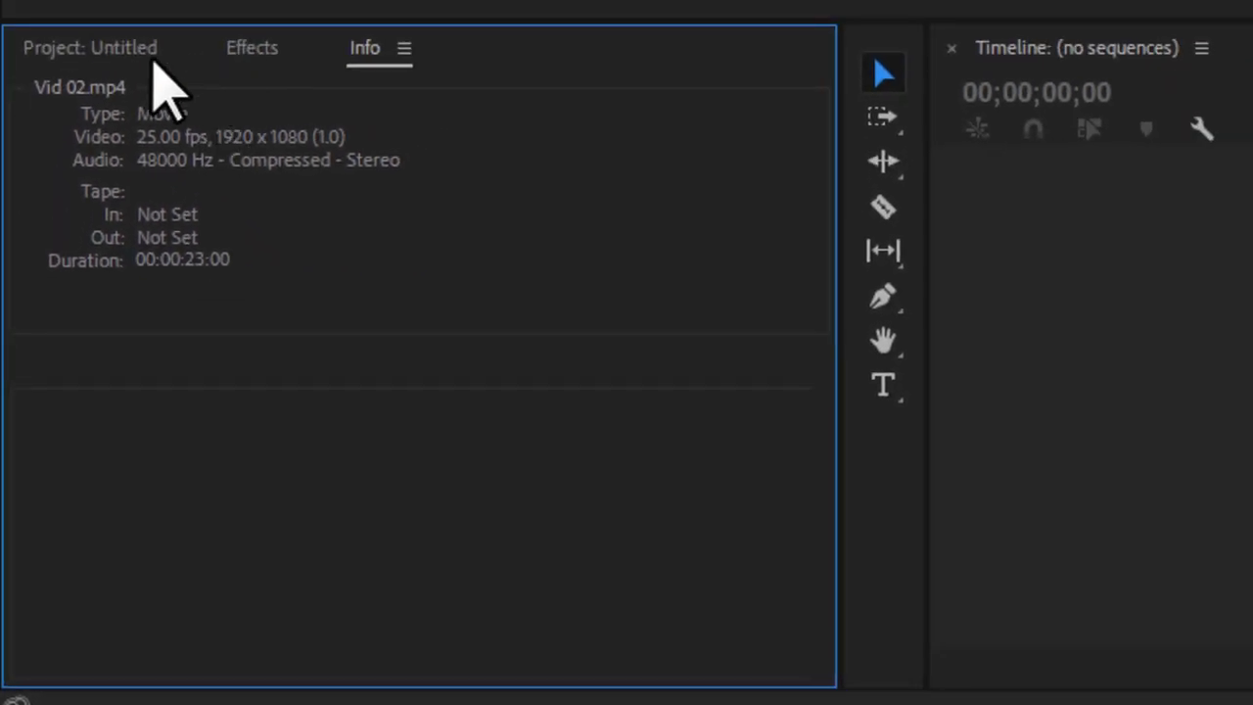
{"action": "left_click", "coordinate": [121, 50]}
{"action": "left_click_drag", "start_coordinate": [628, 519], "coordinate": [173, 311]}
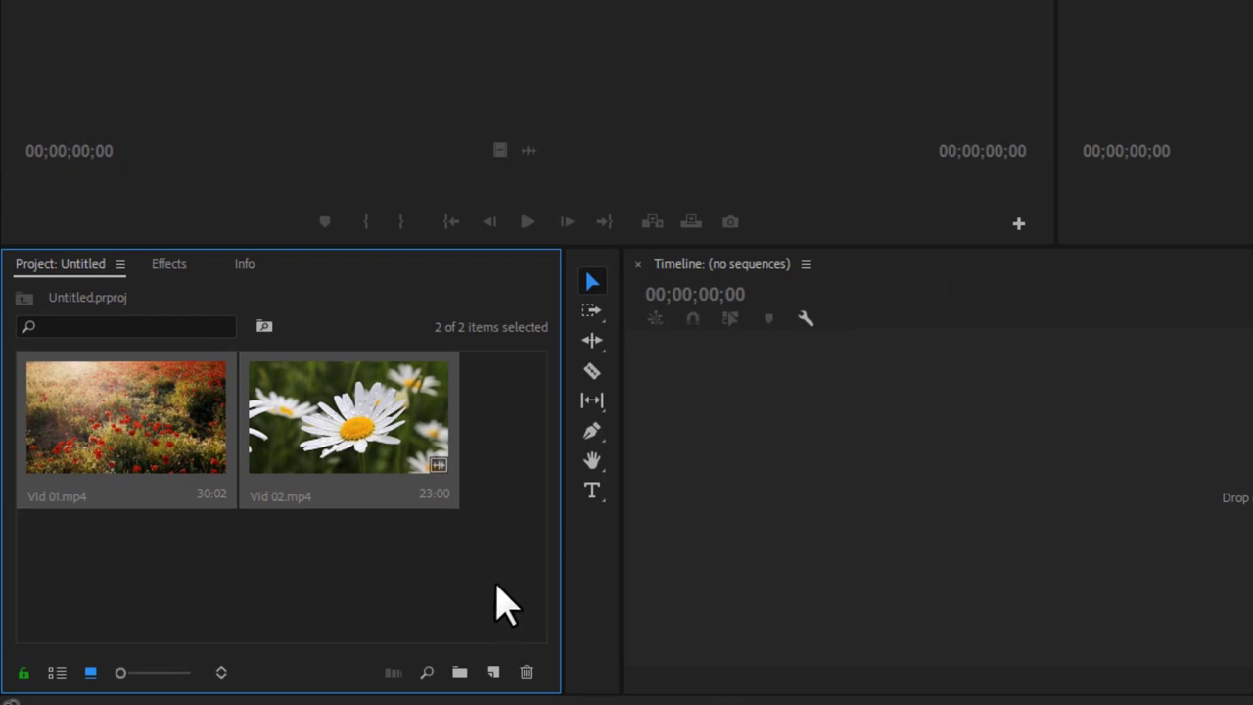
{"action": "left_click", "coordinate": [416, 504]}
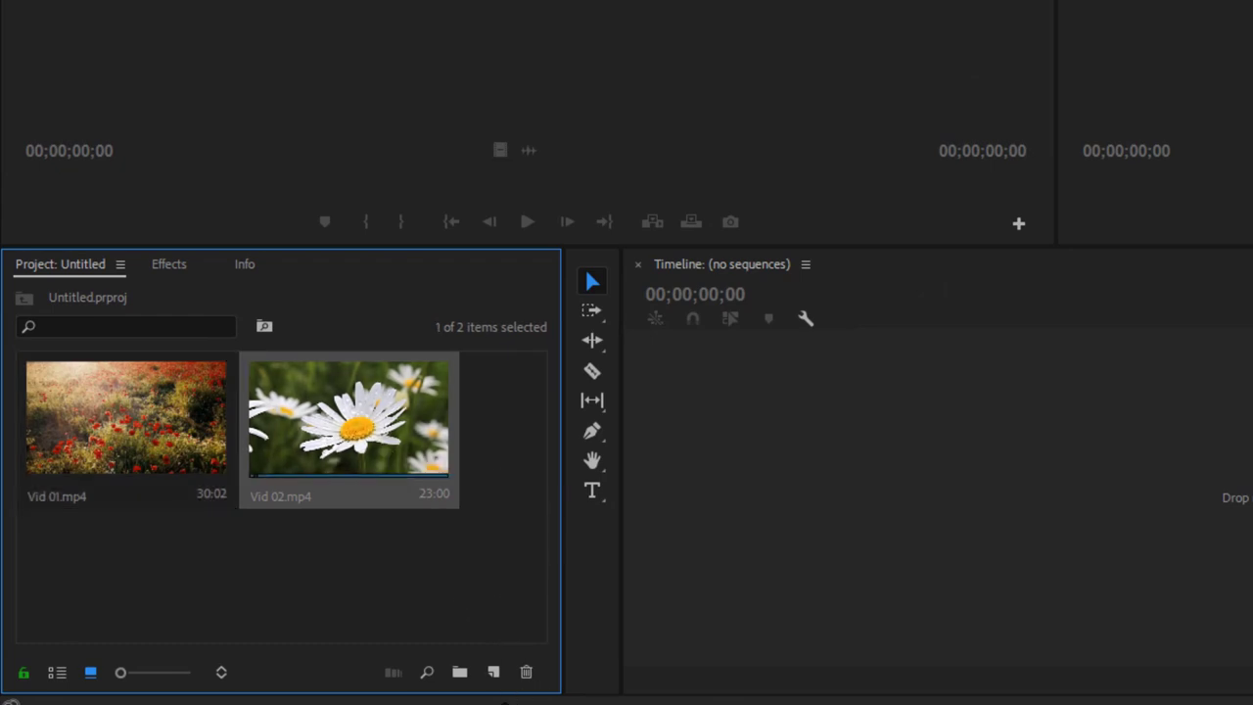
{"action": "left_click", "coordinate": [492, 656]}
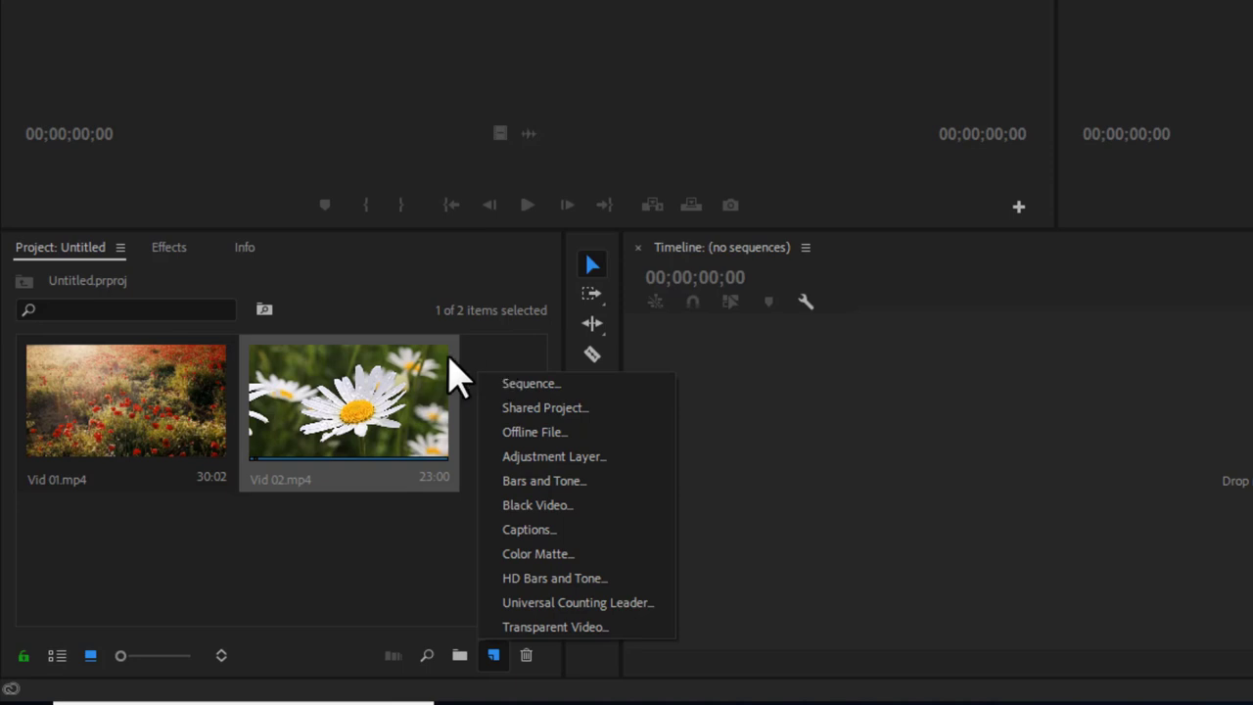
{"action": "left_click", "coordinate": [392, 507]}
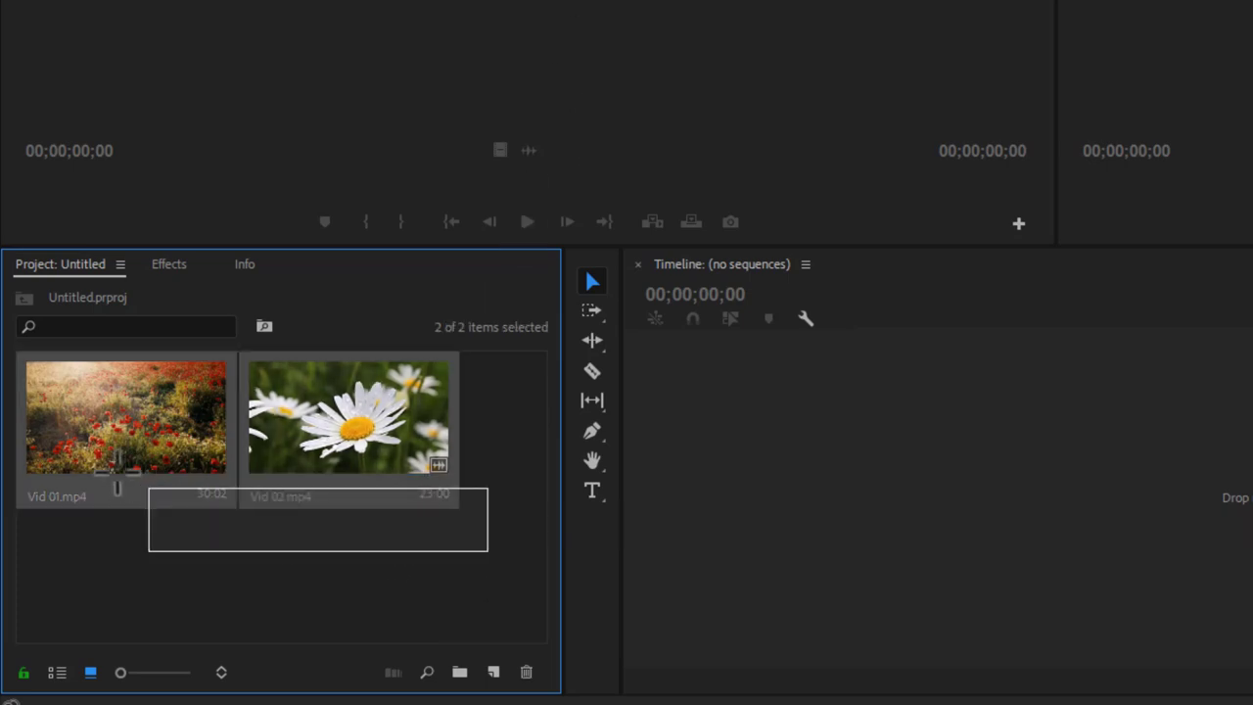
{"action": "left_click_drag", "start_coordinate": [323, 544], "coordinate": [78, 465]}
{"action": "left_click_drag", "start_coordinate": [344, 471], "coordinate": [626, 483]}
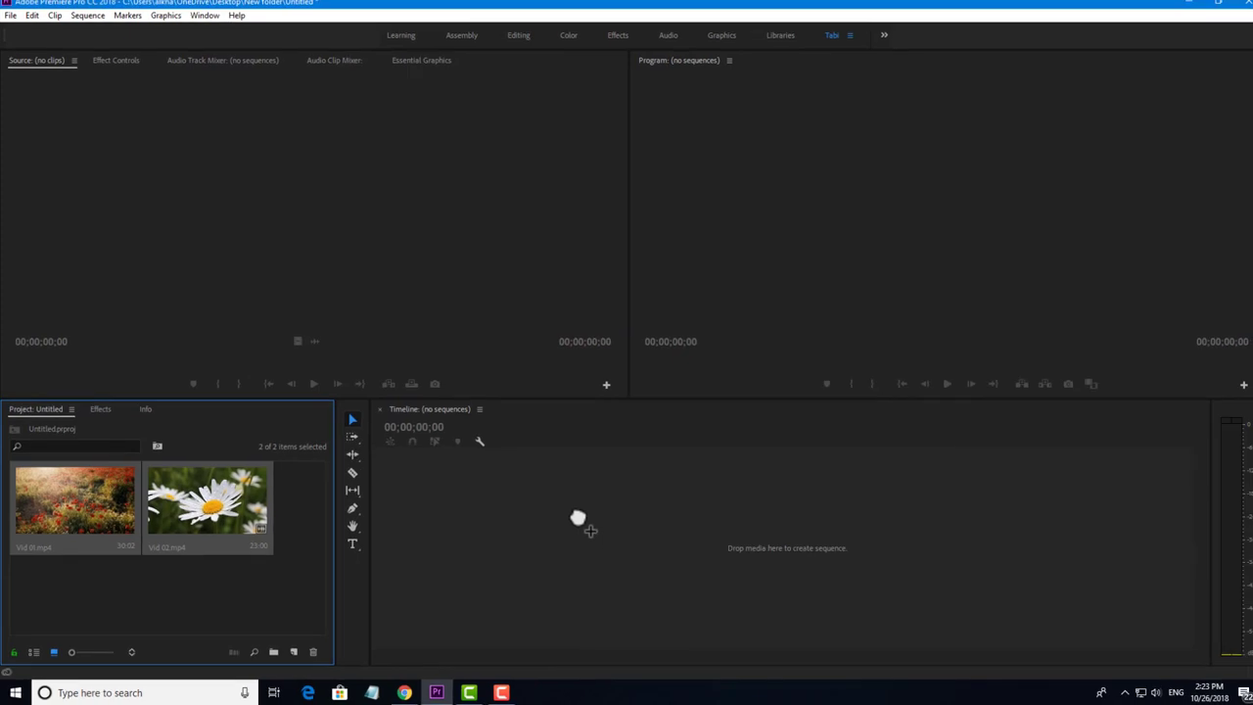
Drop Vid 01 and Vid 02 onto the empty timeline as a new sequence and select Vid 02's audio on A1.
{"action": "left_click_drag", "start_coordinate": [578, 519], "coordinate": [583, 518]}
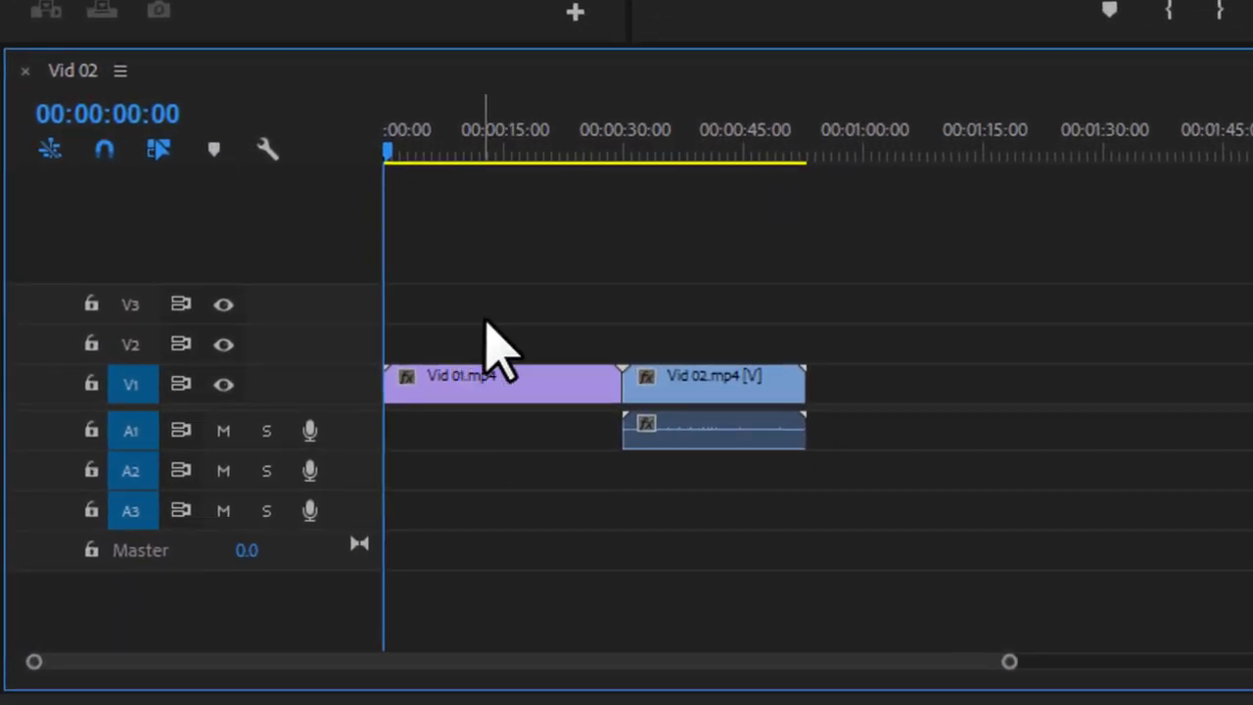
{"action": "left_click", "coordinate": [519, 390]}
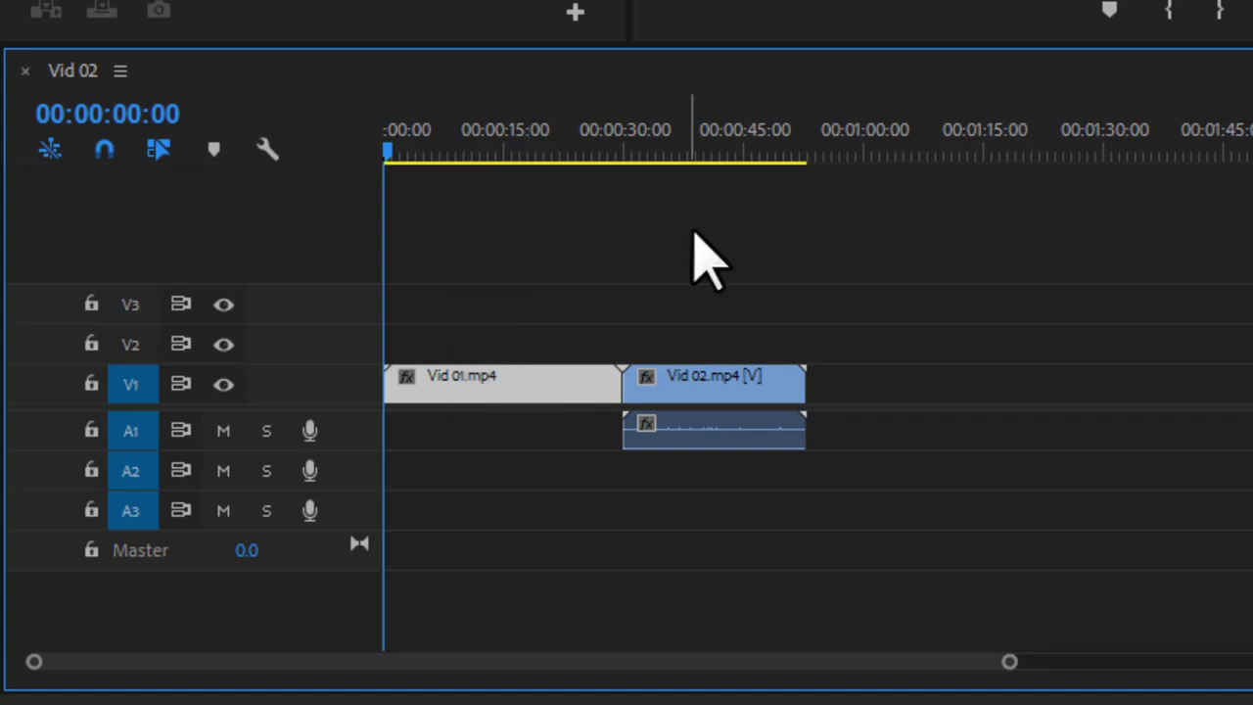
{"action": "left_click", "coordinate": [747, 385]}
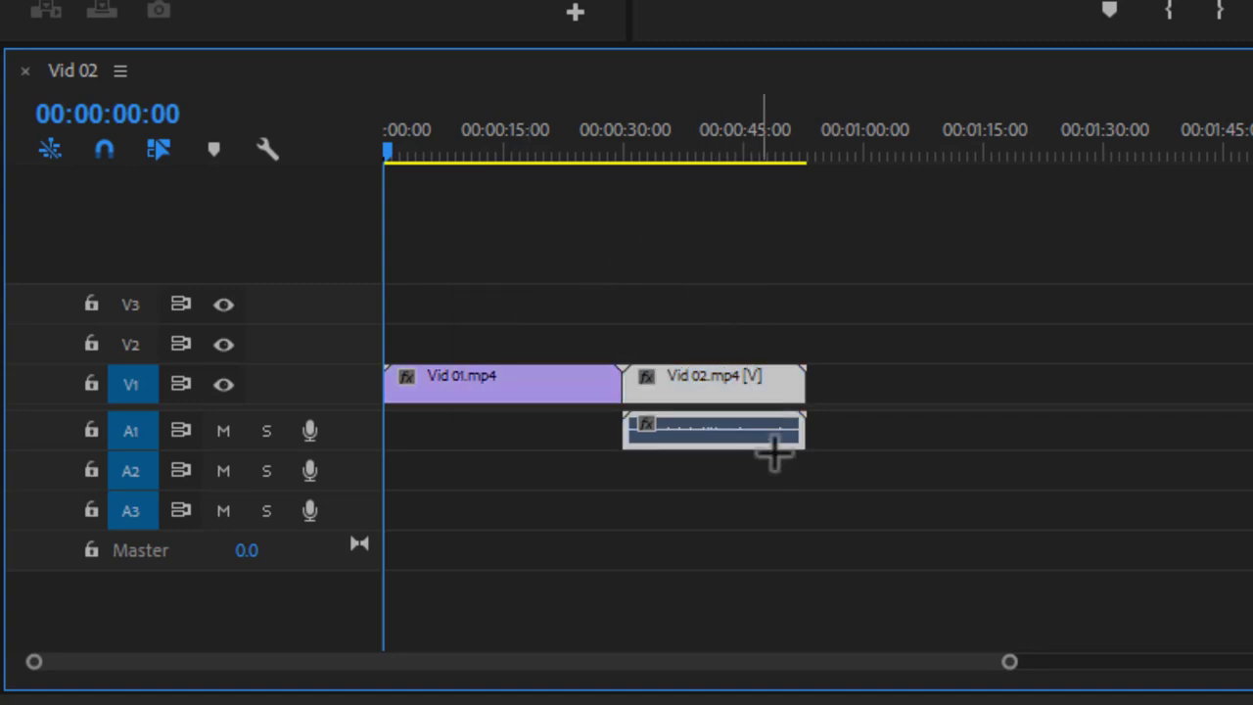
{"action": "left_click", "coordinate": [827, 485]}
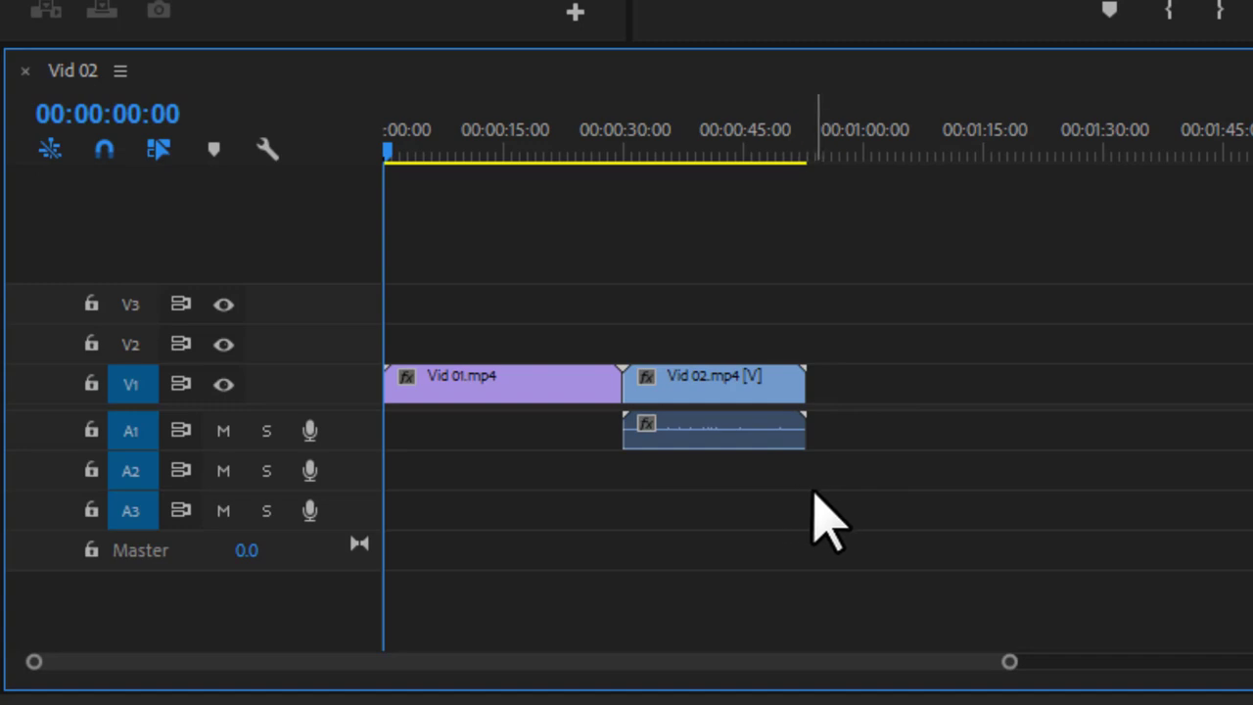
{"action": "left_click", "coordinate": [740, 432]}
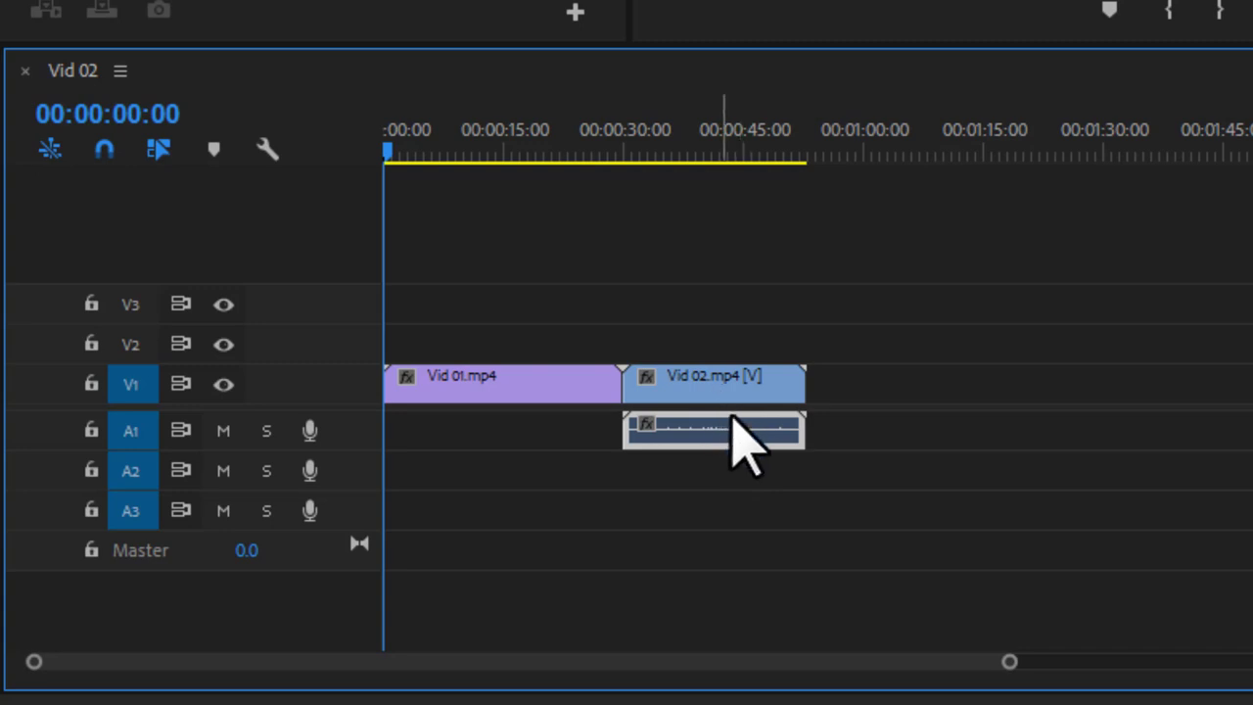
Delete Vid 02's audio and cut away roughly the first 16 seconds of Vid 01.
{"action": "key", "text": "Delete"}
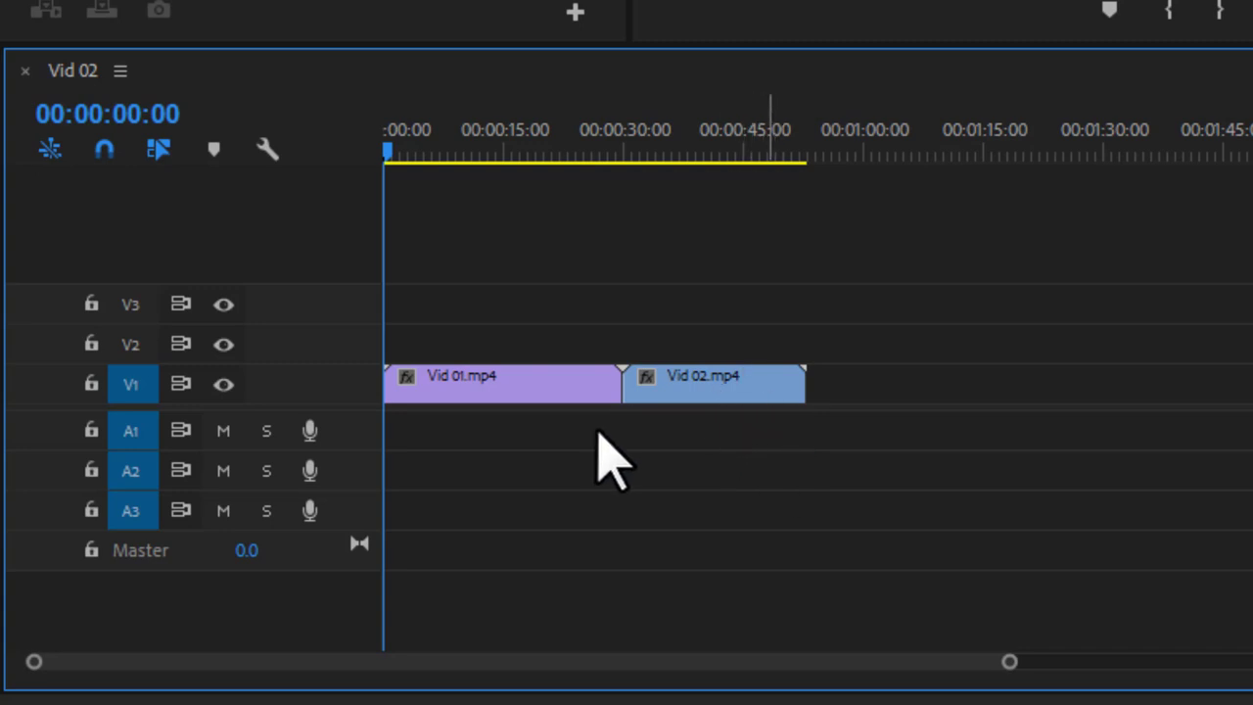
{"action": "left_click_drag", "start_coordinate": [435, 241], "coordinate": [601, 503]}
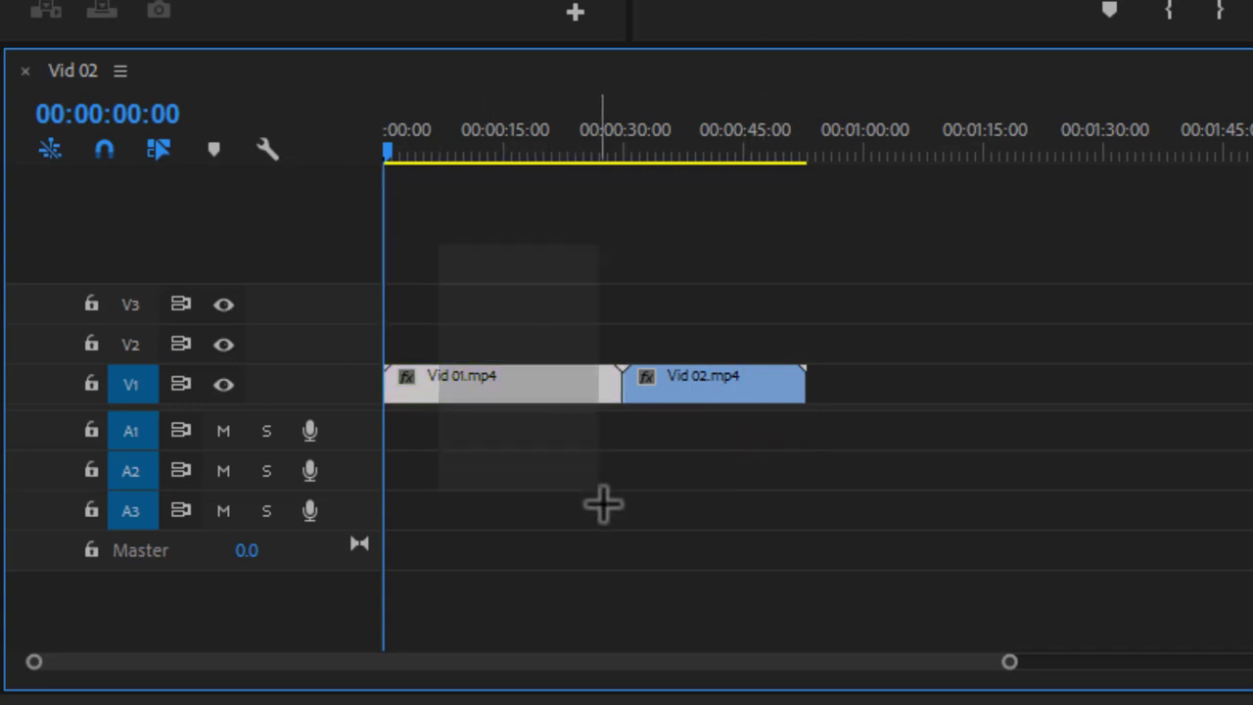
{"action": "left_click_drag", "start_coordinate": [673, 234], "coordinate": [813, 451]}
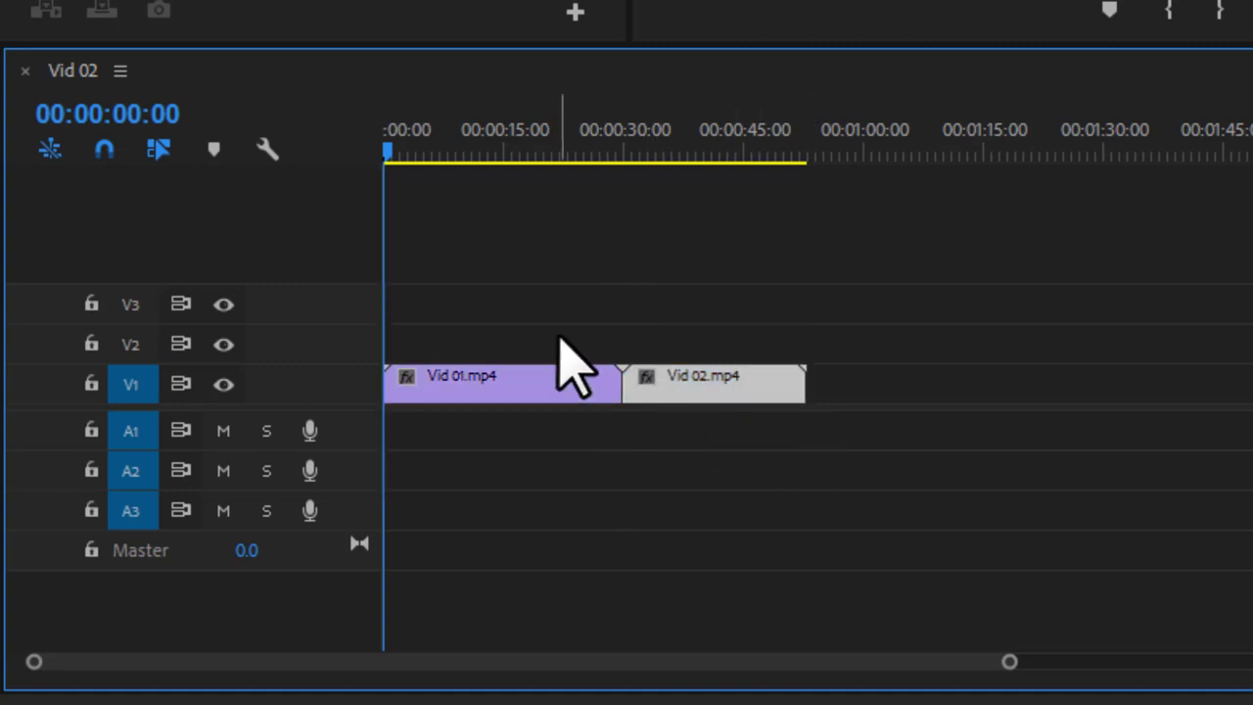
{"action": "left_click", "coordinate": [509, 153]}
{"action": "left_click_drag", "start_coordinate": [513, 150], "coordinate": [518, 153]}
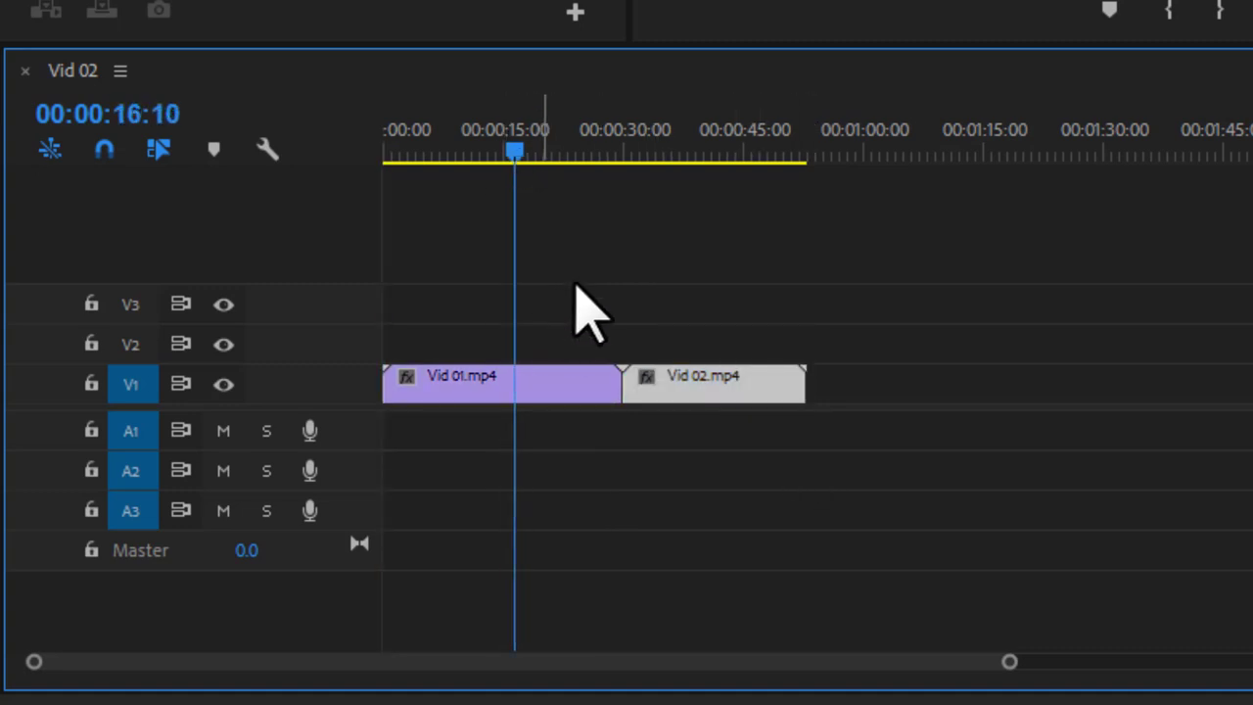
{"action": "left_click_drag", "start_coordinate": [582, 256], "coordinate": [472, 430]}
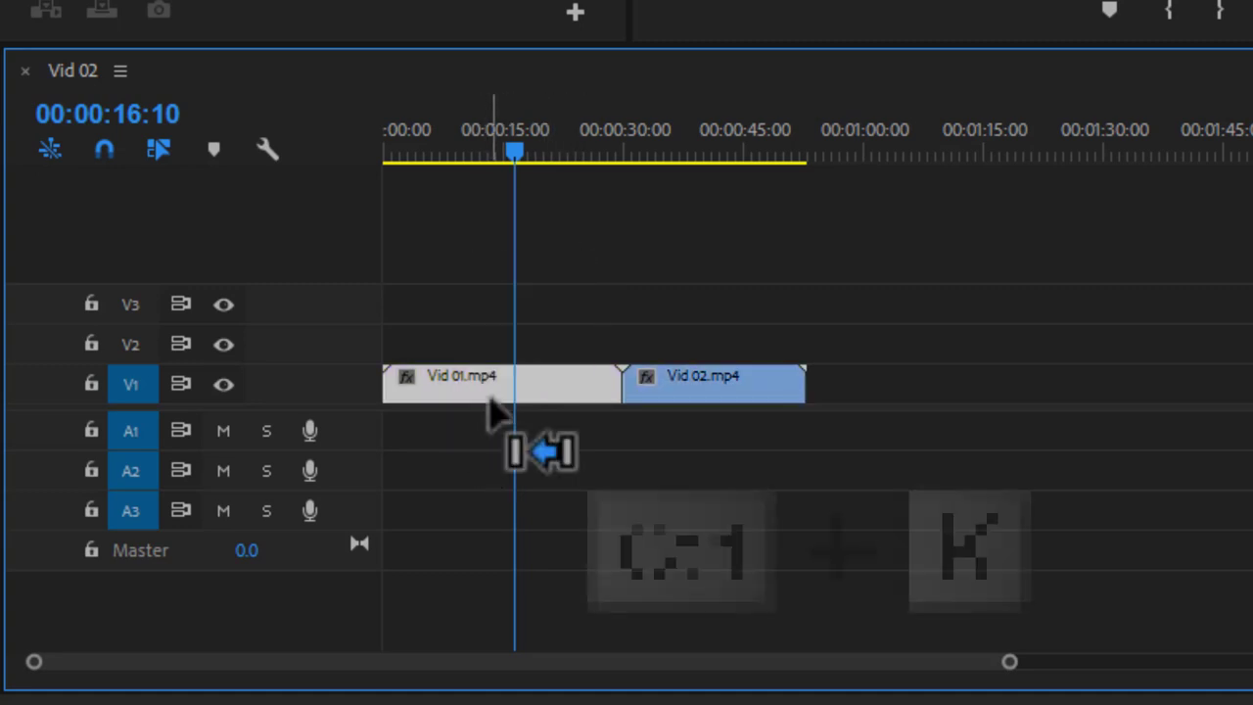
{"action": "key", "text": "ctrl+k"}
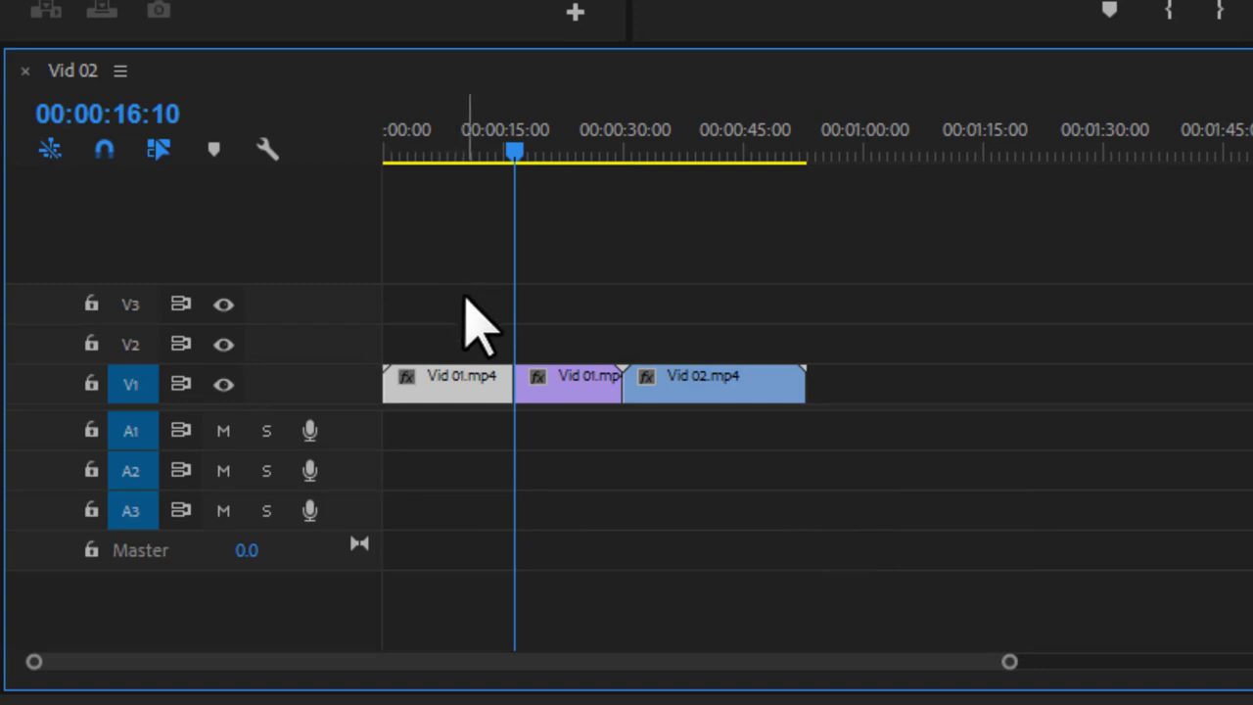
{"action": "left_click_drag", "start_coordinate": [460, 333], "coordinate": [390, 445]}
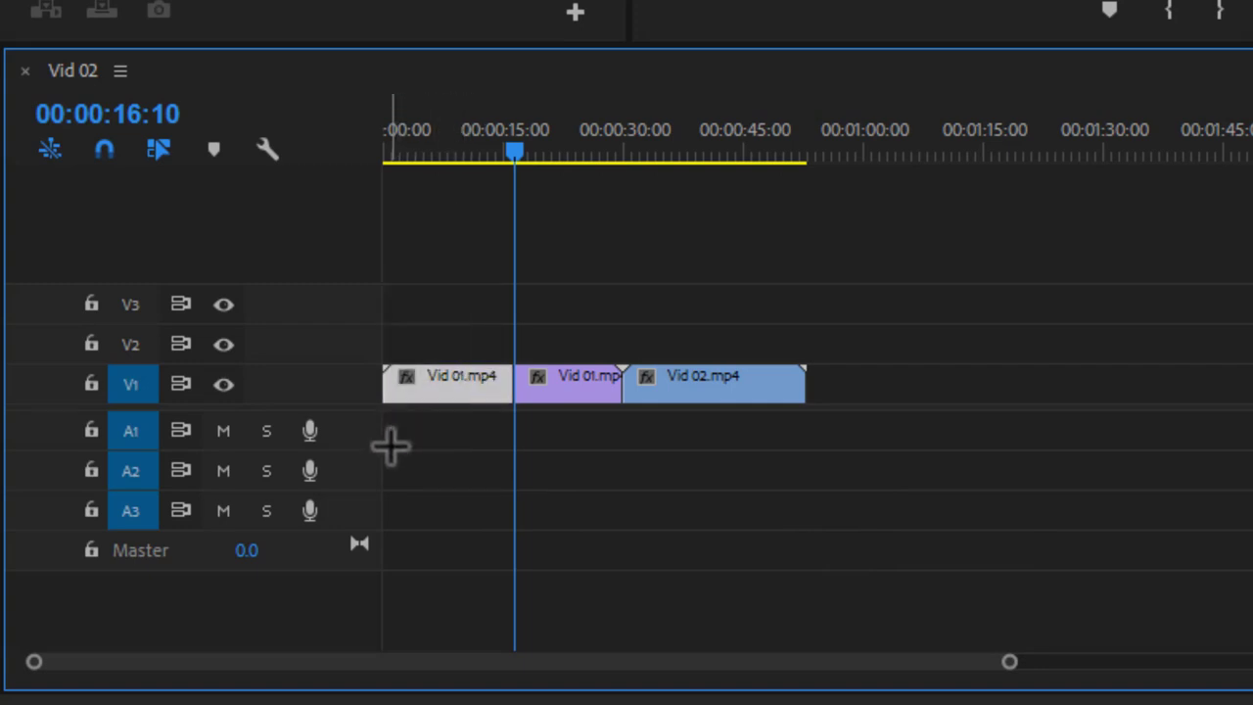
{"action": "key", "text": "Delete"}
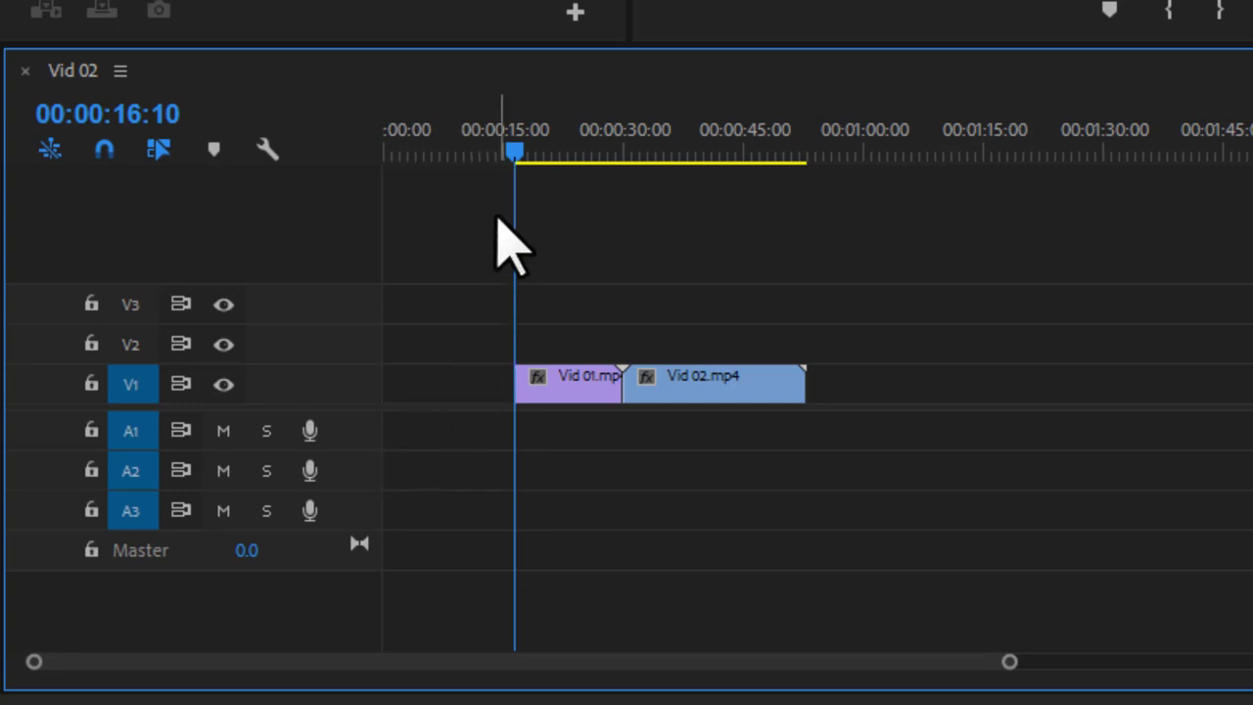
Split Vid 02 at 00:00:44:10 and delete its leftover tail.
{"action": "mouse_move", "coordinate": [514, 153]}
{"action": "left_mouse_down"}
{"action": "mouse_move", "coordinate": [754, 176]}
{"action": "mouse_move", "coordinate": [750, 201]}
{"action": "left_mouse_up"}
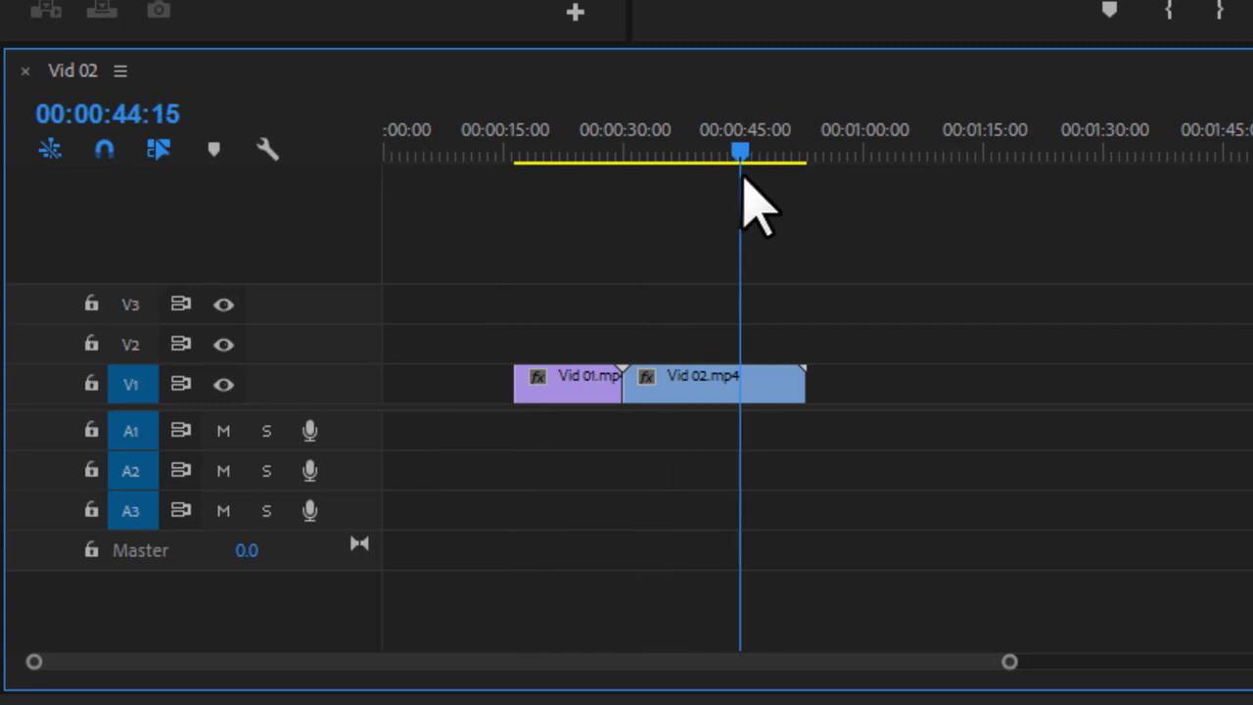
{"action": "left_click_drag", "start_coordinate": [863, 281], "coordinate": [741, 450]}
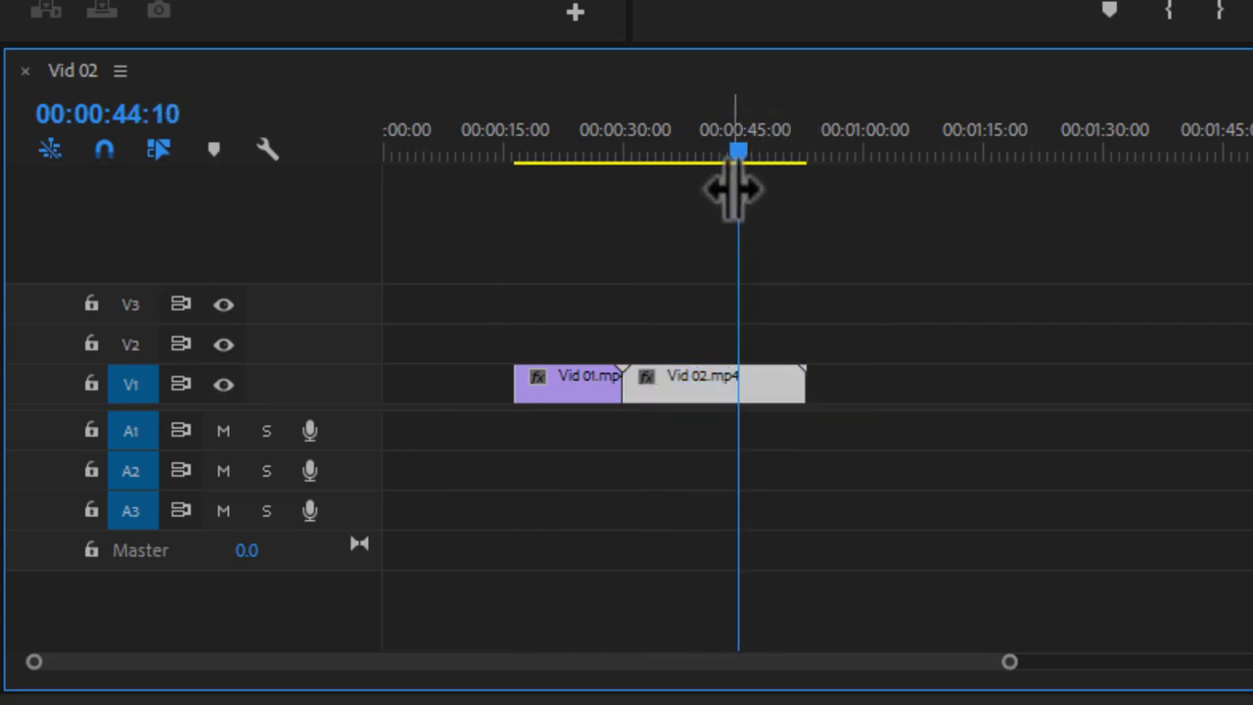
{"action": "key", "text": "ctrl+k"}
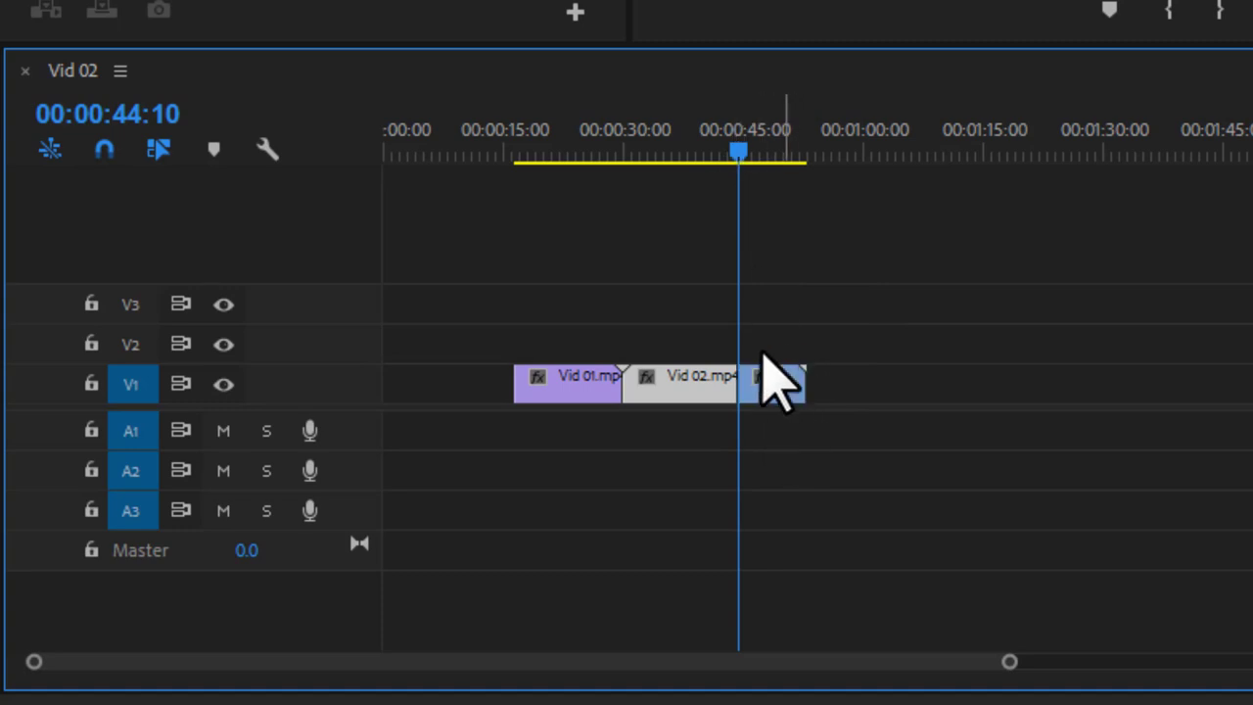
{"action": "mouse_move", "coordinate": [854, 282]}
{"action": "left_mouse_down"}
{"action": "mouse_move", "coordinate": [784, 440]}
{"action": "mouse_move", "coordinate": [783, 406]}
{"action": "left_mouse_up"}
{"action": "key", "text": "Delete"}
Drag both trimmed clips about 31 seconds later on V1 to start near 00:00:51.
{"action": "left_click_drag", "start_coordinate": [800, 336], "coordinate": [552, 442]}
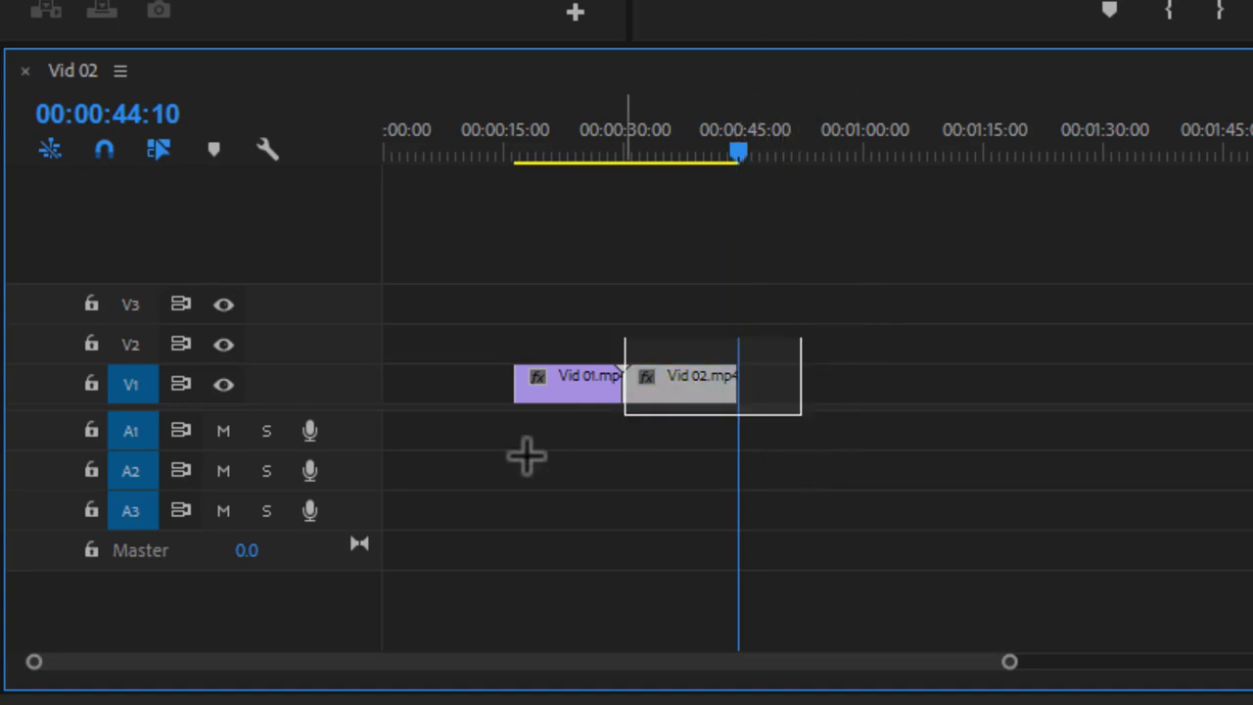
{"action": "left_click_drag", "start_coordinate": [559, 385], "coordinate": [867, 388]}
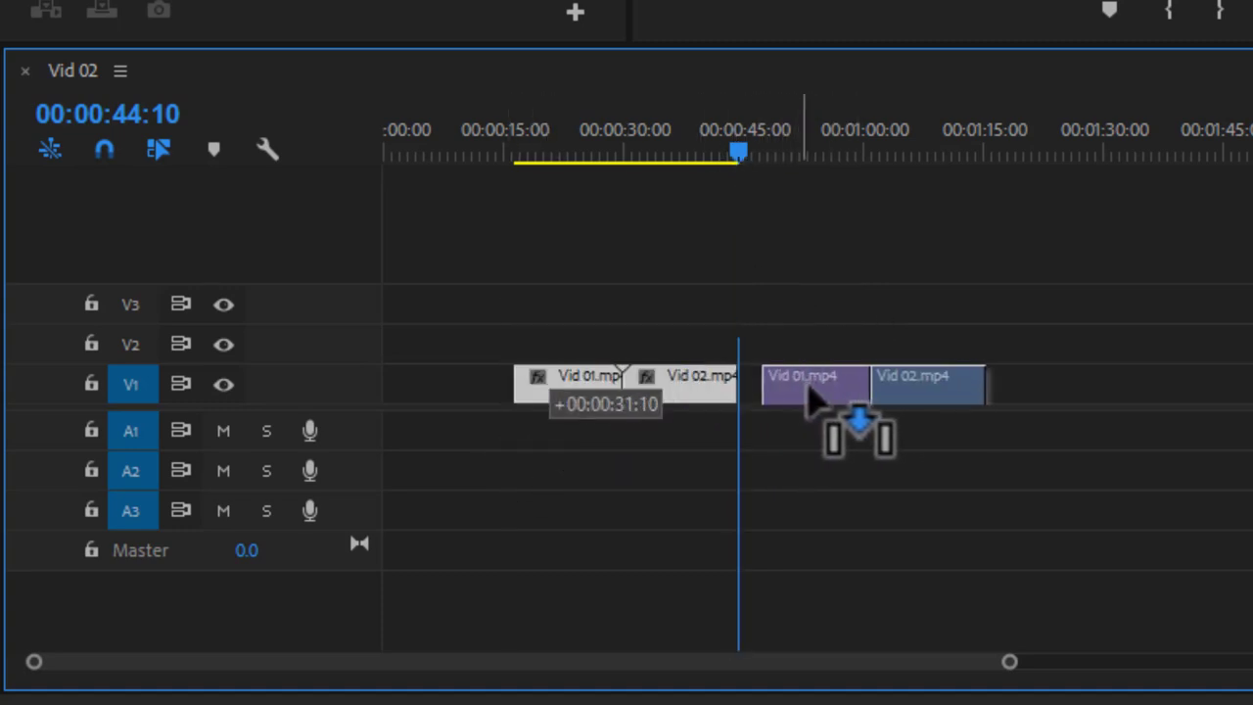
{"action": "left_click", "coordinate": [881, 489]}
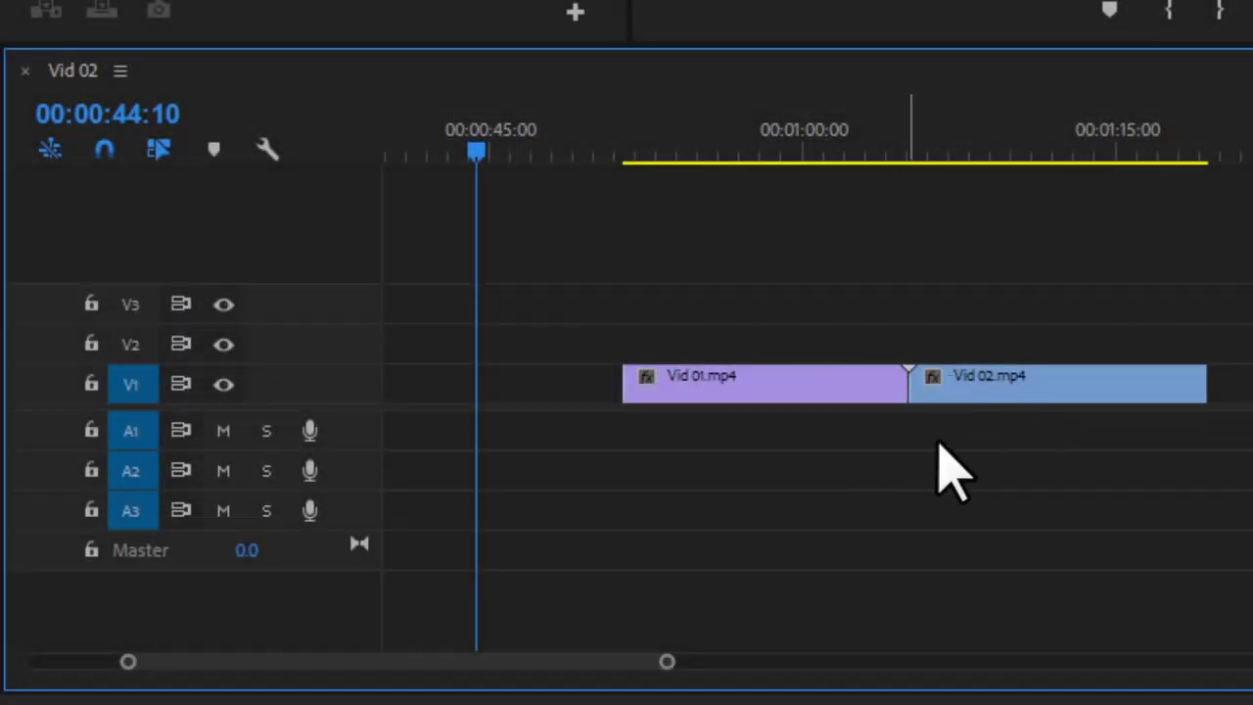
Select both clips, zoom the timeline, and scrub the playhead back to the Vid 01/Vid 02 edit.
{"action": "left_click", "coordinate": [940, 149]}
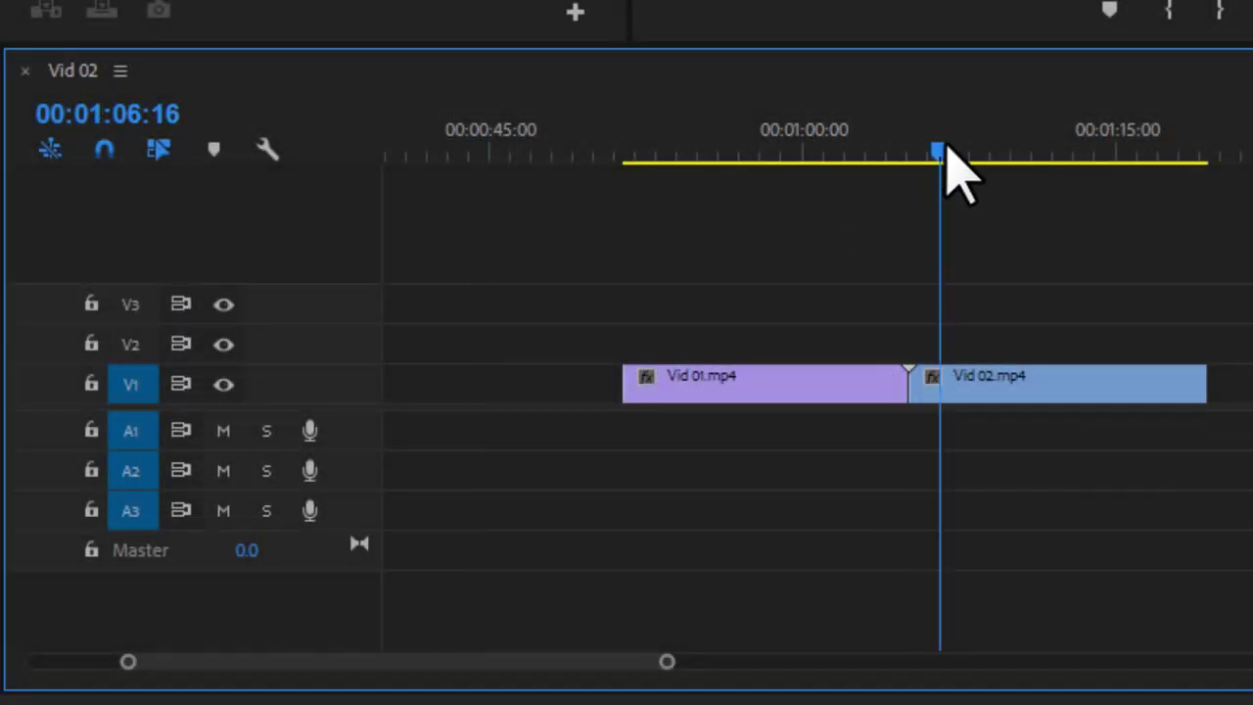
{"action": "scroll", "coordinate": [915, 402], "scroll_direction": "up", "scroll_amount": 2}
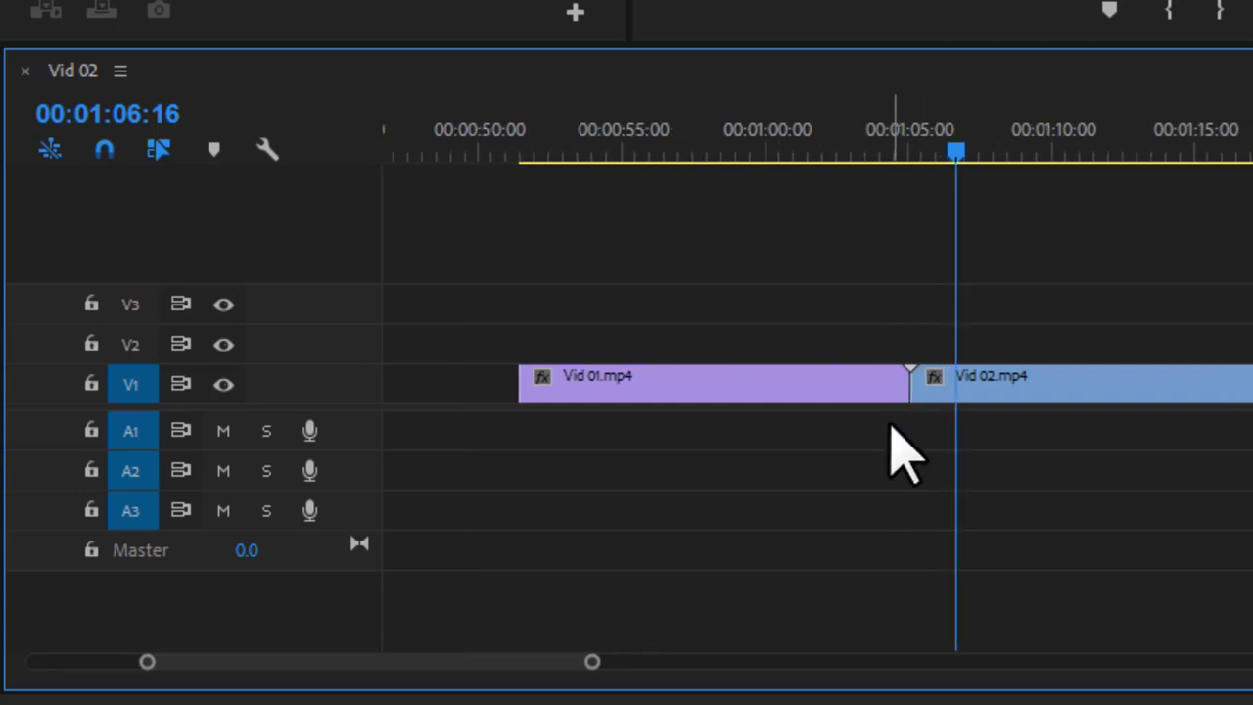
{"action": "left_click_drag", "start_coordinate": [747, 268], "coordinate": [925, 453]}
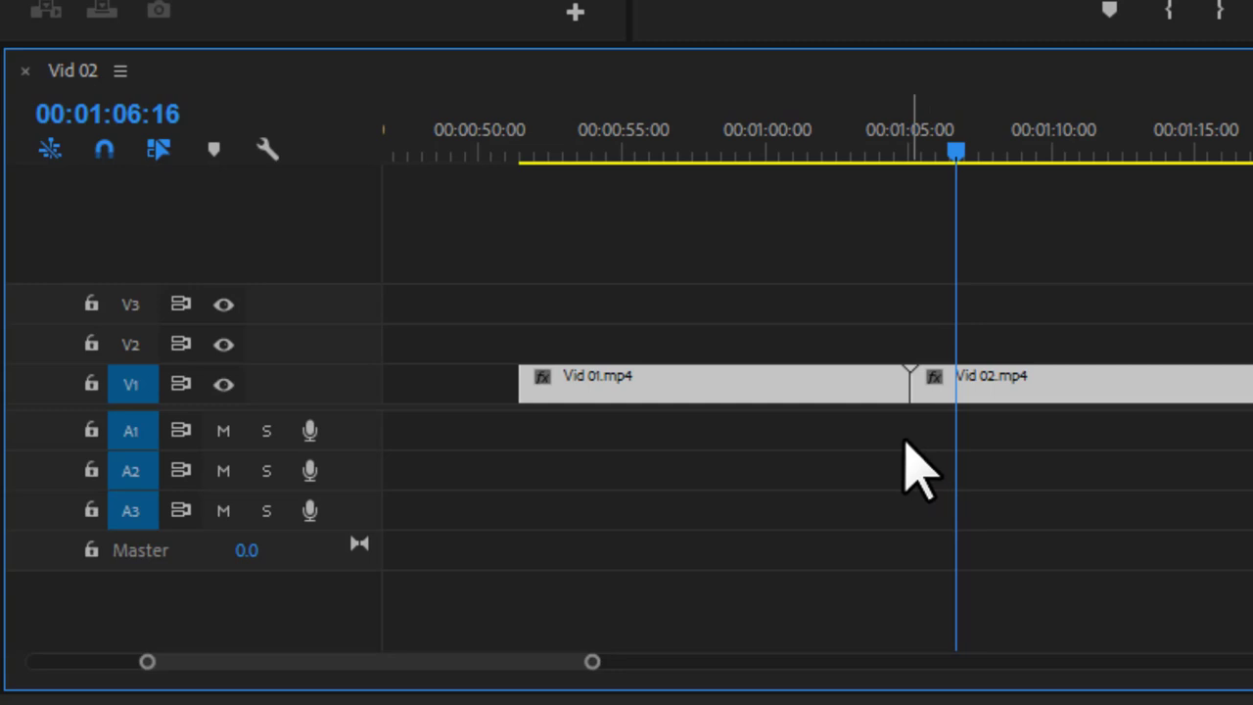
{"action": "scroll", "coordinate": [896, 431], "scroll_direction": "up", "scroll_amount": 3}
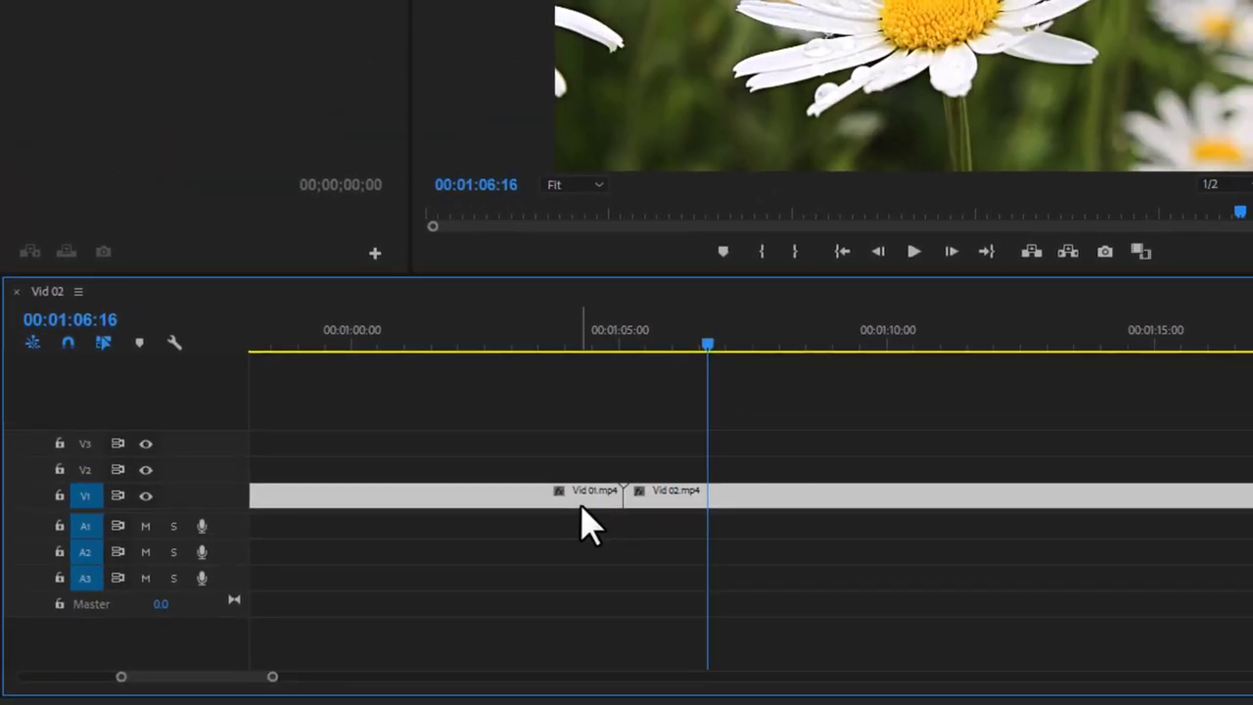
{"action": "scroll", "coordinate": [586, 524], "scroll_direction": "down", "scroll_amount": 2}
{"action": "scroll", "coordinate": [585, 523], "scroll_direction": "down", "scroll_amount": 2}
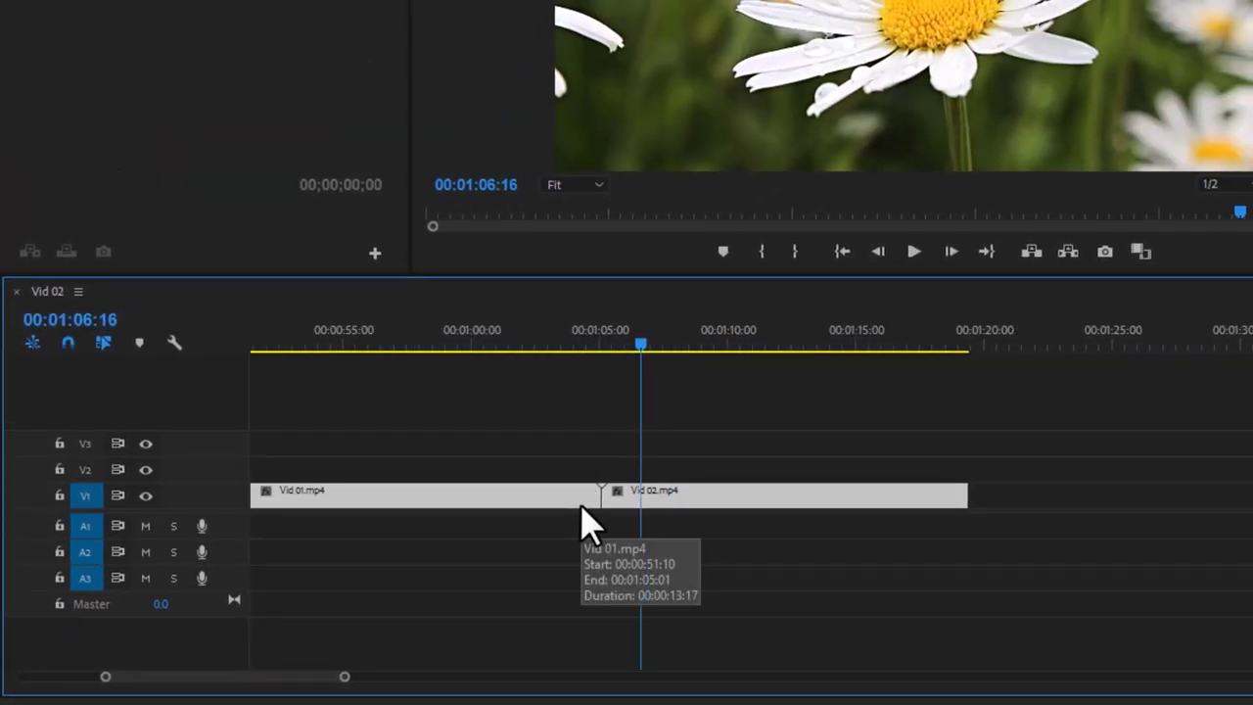
{"action": "scroll", "coordinate": [586, 524], "scroll_direction": "down", "scroll_amount": 1}
{"action": "scroll", "coordinate": [586, 524], "scroll_direction": "down", "scroll_amount": 2}
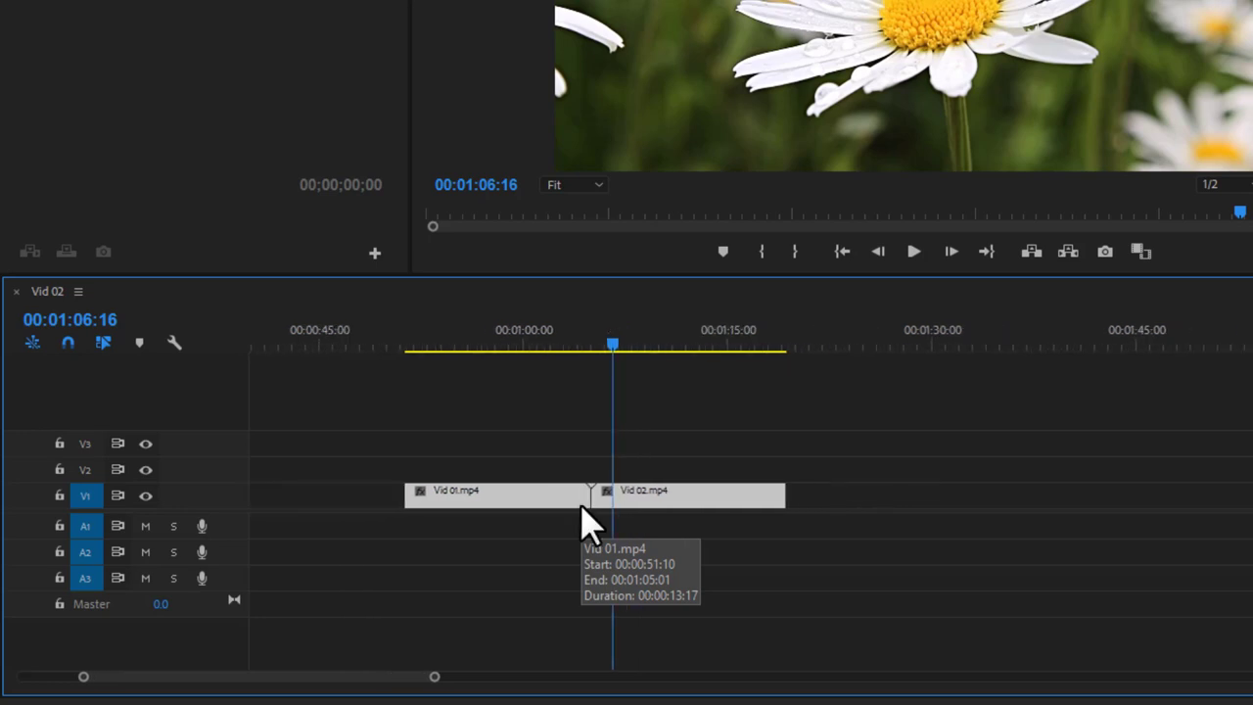
{"action": "scroll", "coordinate": [586, 524], "scroll_direction": "down", "scroll_amount": 1}
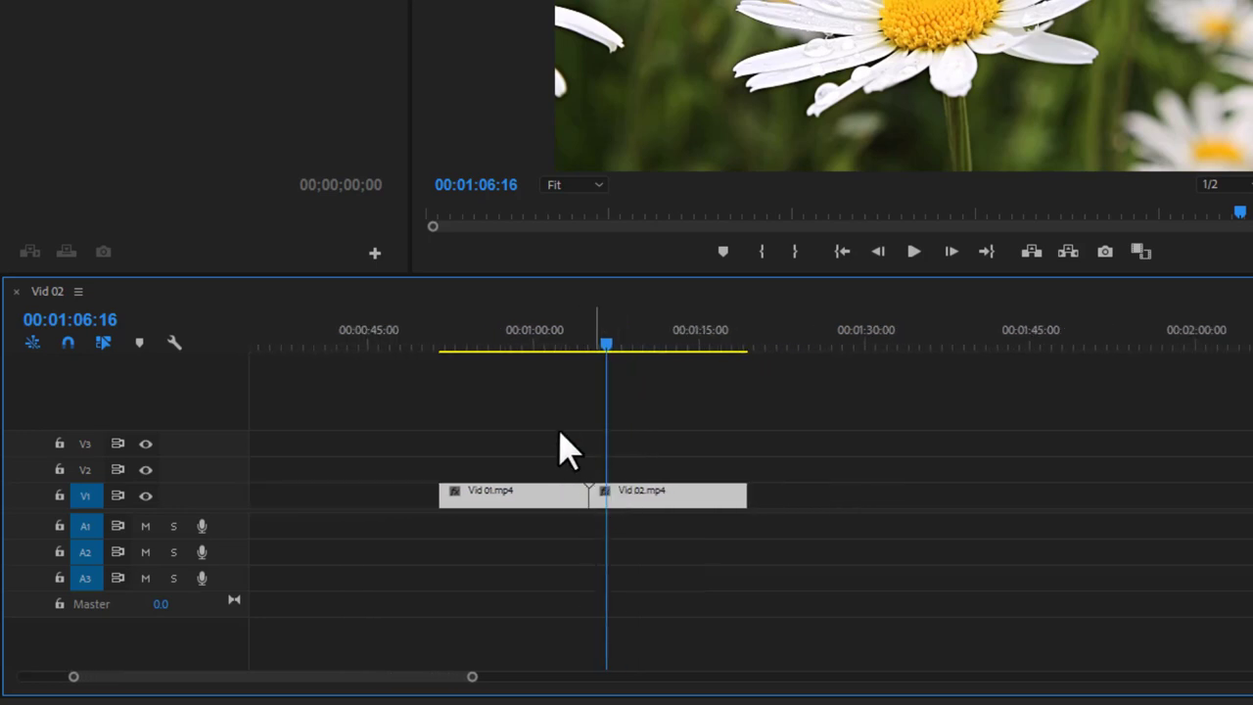
{"action": "scroll", "coordinate": [568, 519], "scroll_direction": "up", "scroll_amount": 1}
{"action": "scroll", "coordinate": [574, 518], "scroll_direction": "up", "scroll_amount": 2}
{"action": "scroll", "coordinate": [574, 523], "scroll_direction": "up", "scroll_amount": 1}
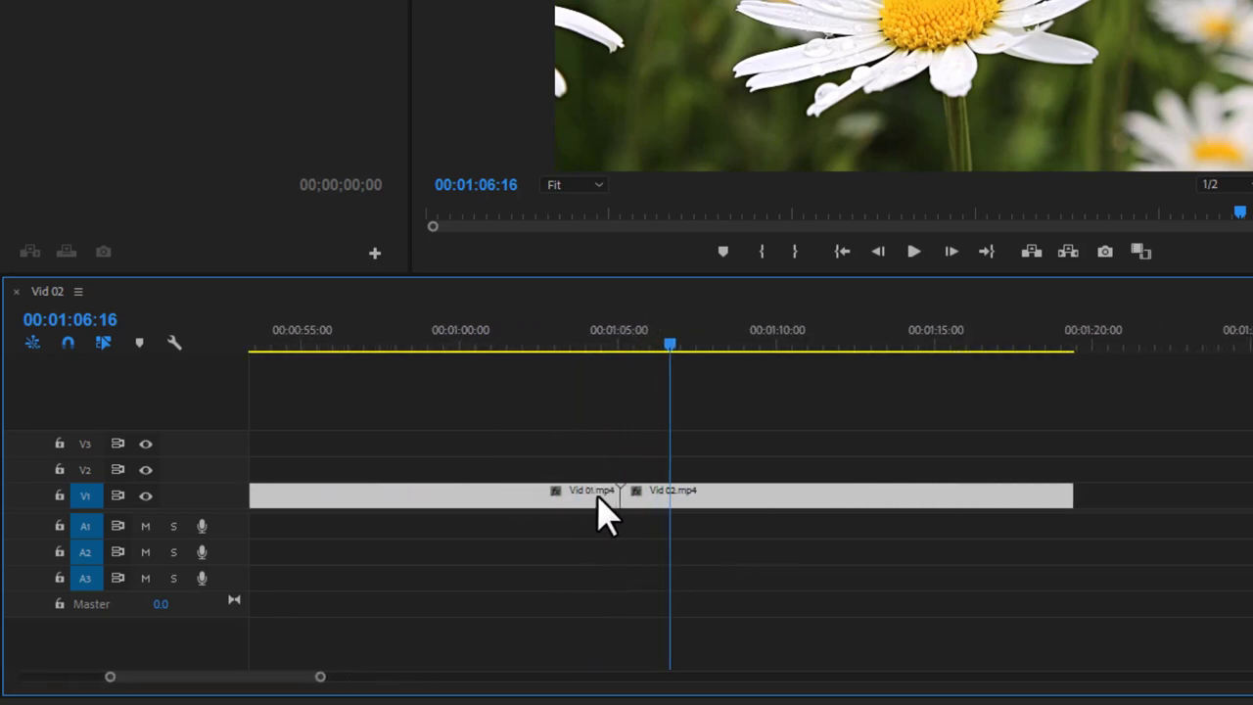
{"action": "scroll", "coordinate": [601, 518], "scroll_direction": "up", "scroll_amount": 2}
{"action": "scroll", "coordinate": [602, 514], "scroll_direction": "up", "scroll_amount": 1}
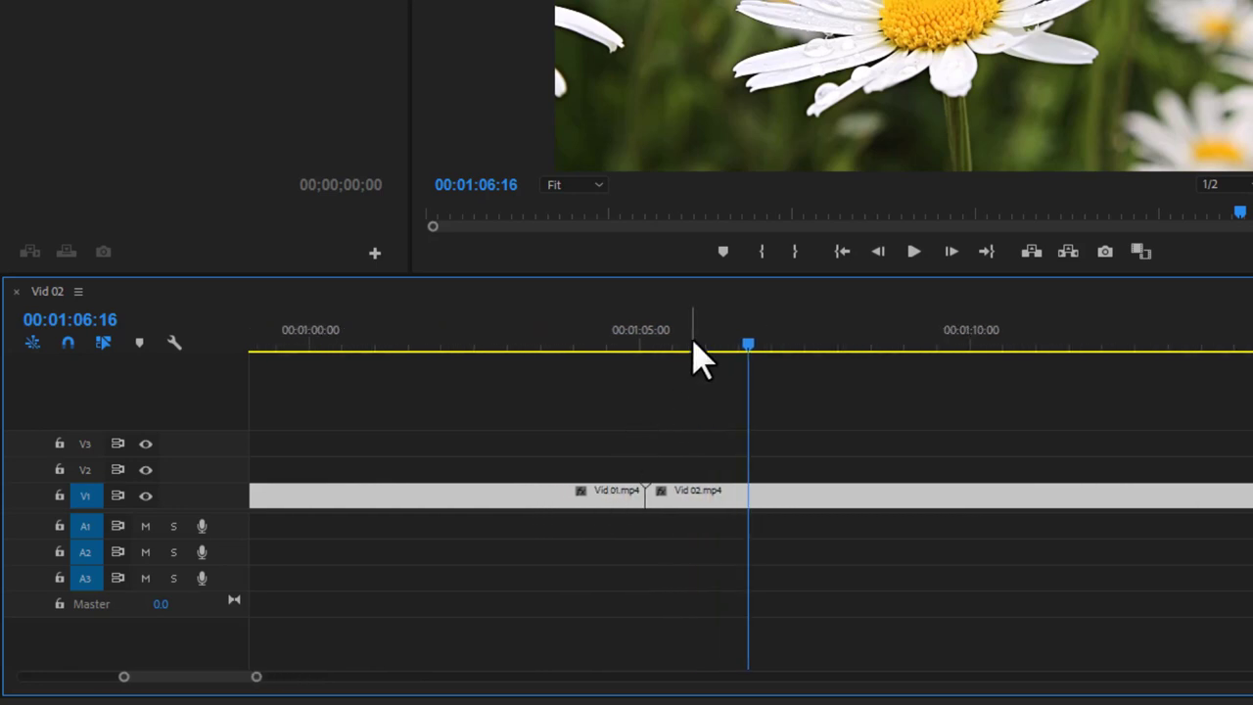
{"action": "left_click_drag", "start_coordinate": [693, 349], "coordinate": [647, 345]}
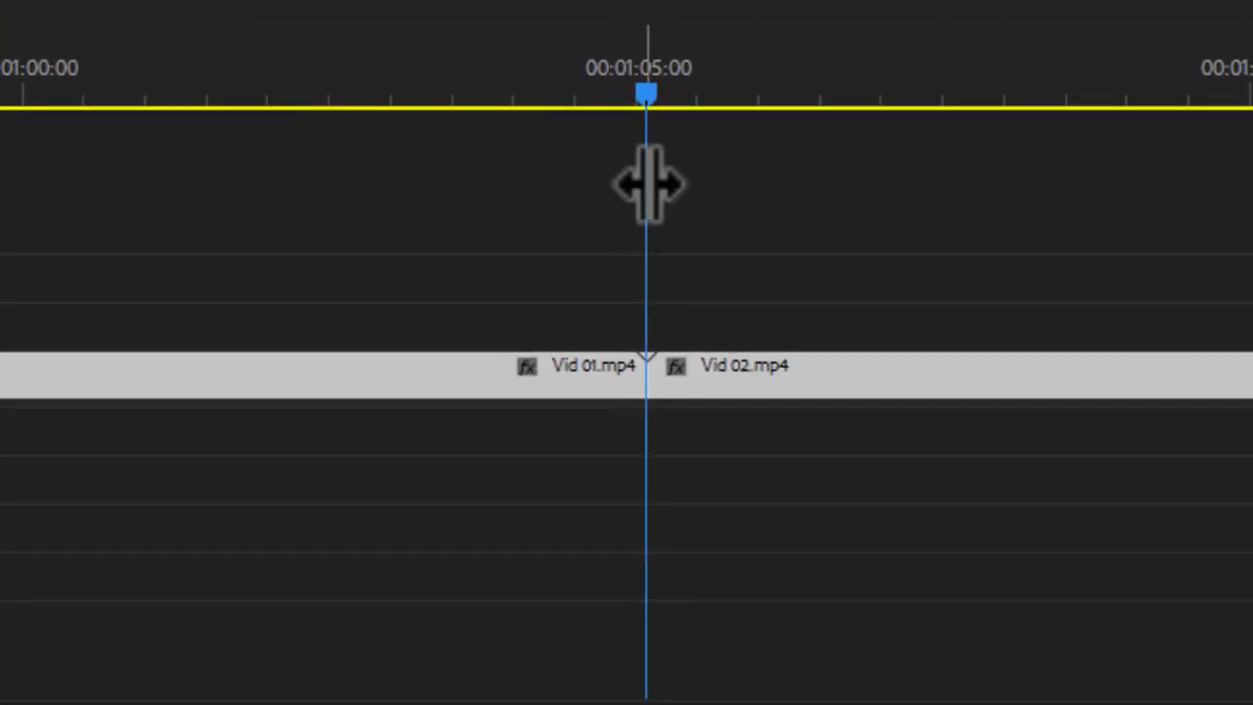
Zoom the timeline to near frame-level detail around the Vid 01/Vid 02 cut with = and -.
{"action": "key", "text": "minus"}
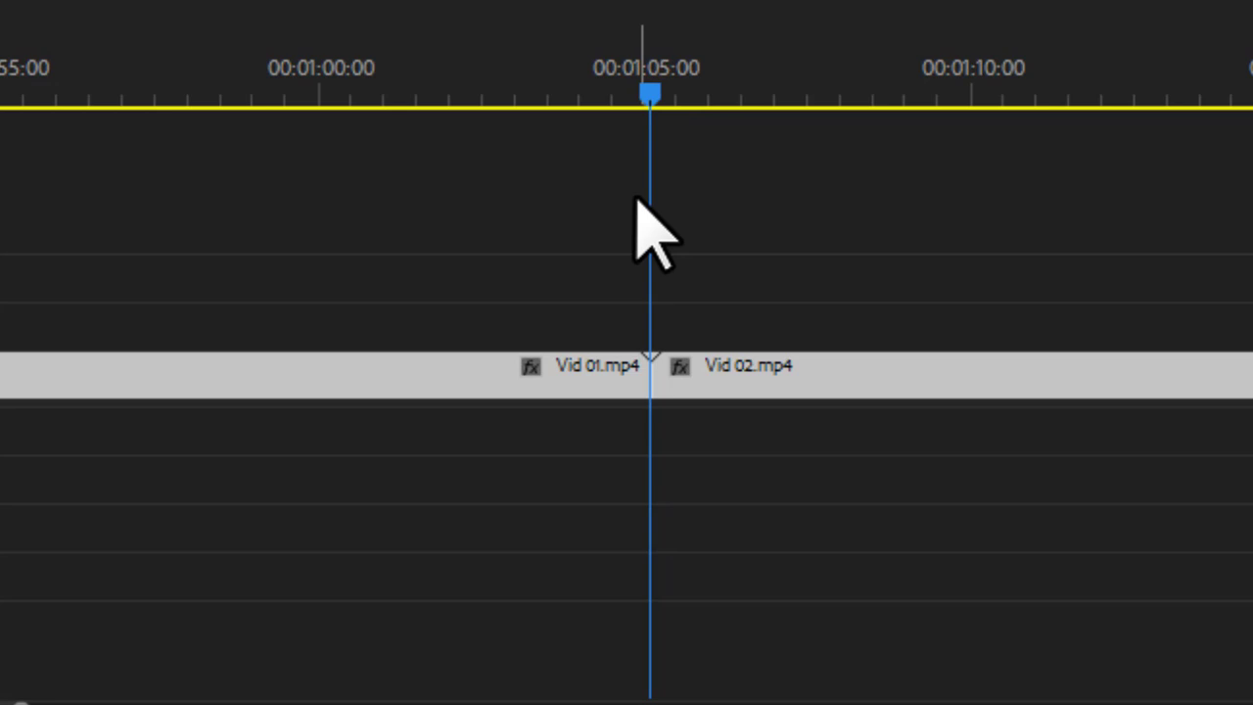
{"action": "key", "text": "equal"}
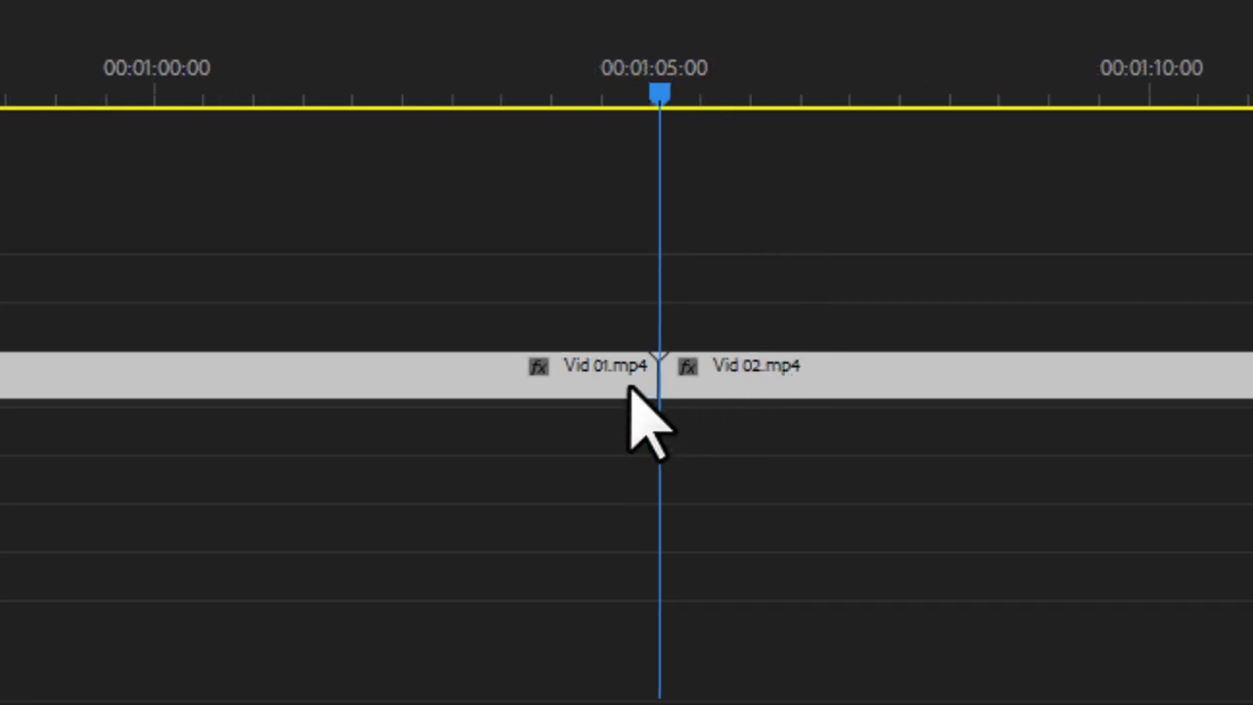
{"action": "key", "text": "equal"}
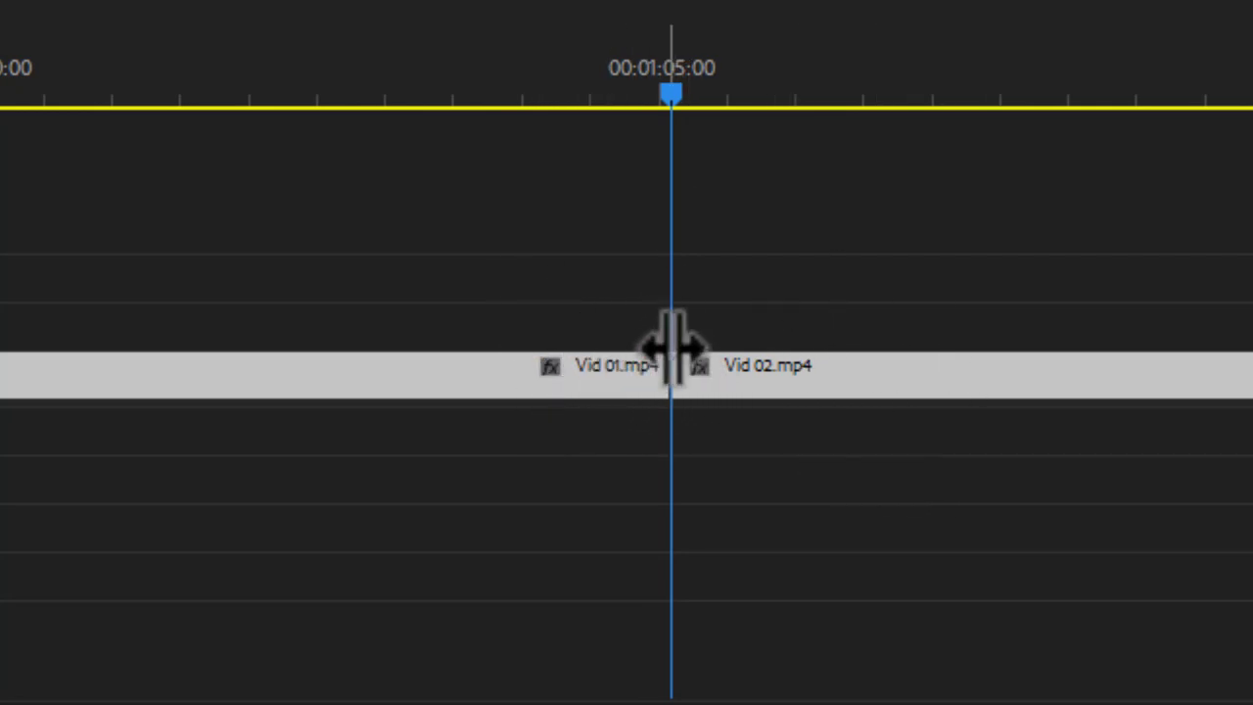
{"action": "key", "text": "equal"}
{"action": "key", "text": "equal"}
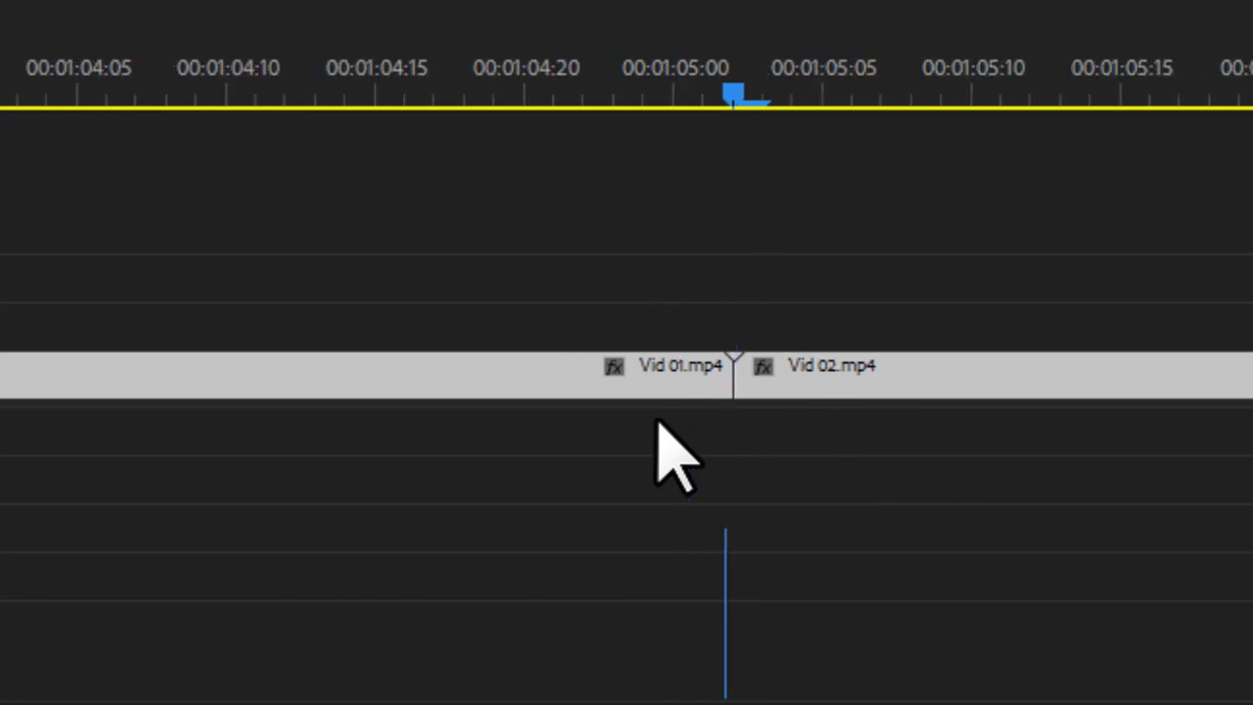
{"action": "key", "text": "equal"}
{"action": "key", "text": "minus"}
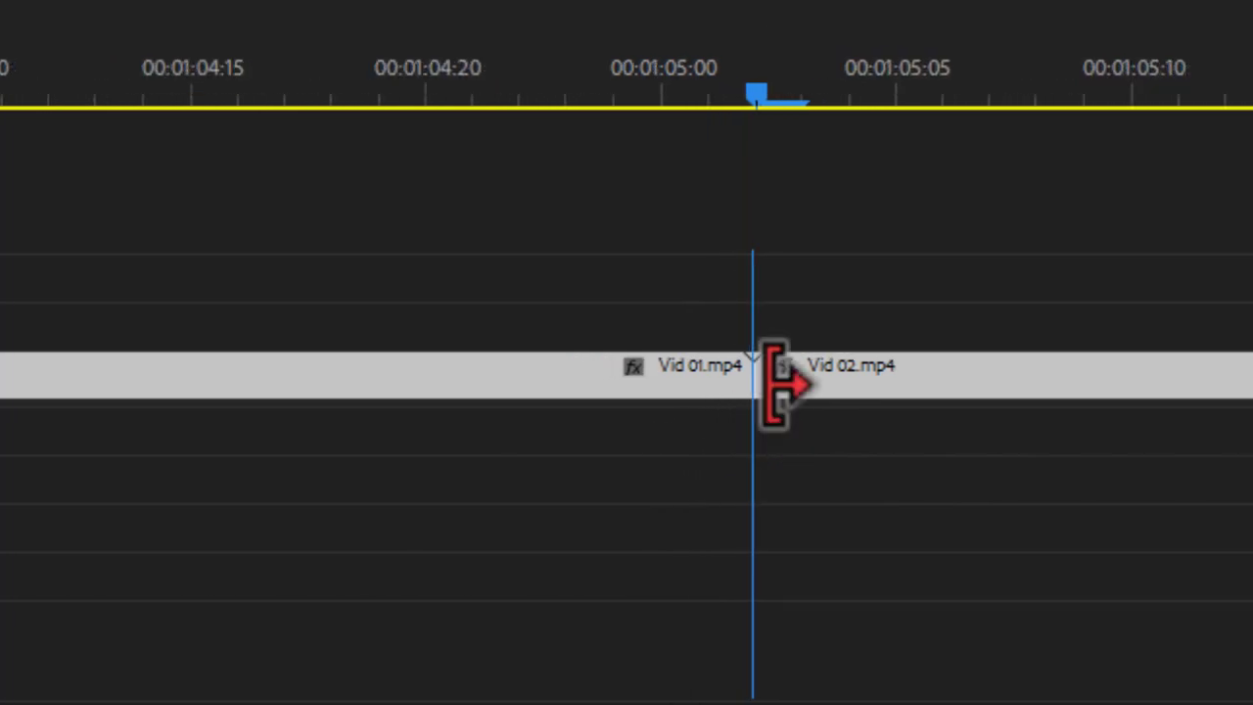
{"action": "key", "text": "minus"}
{"action": "key", "text": "minus"}
{"action": "key", "text": "minus"}
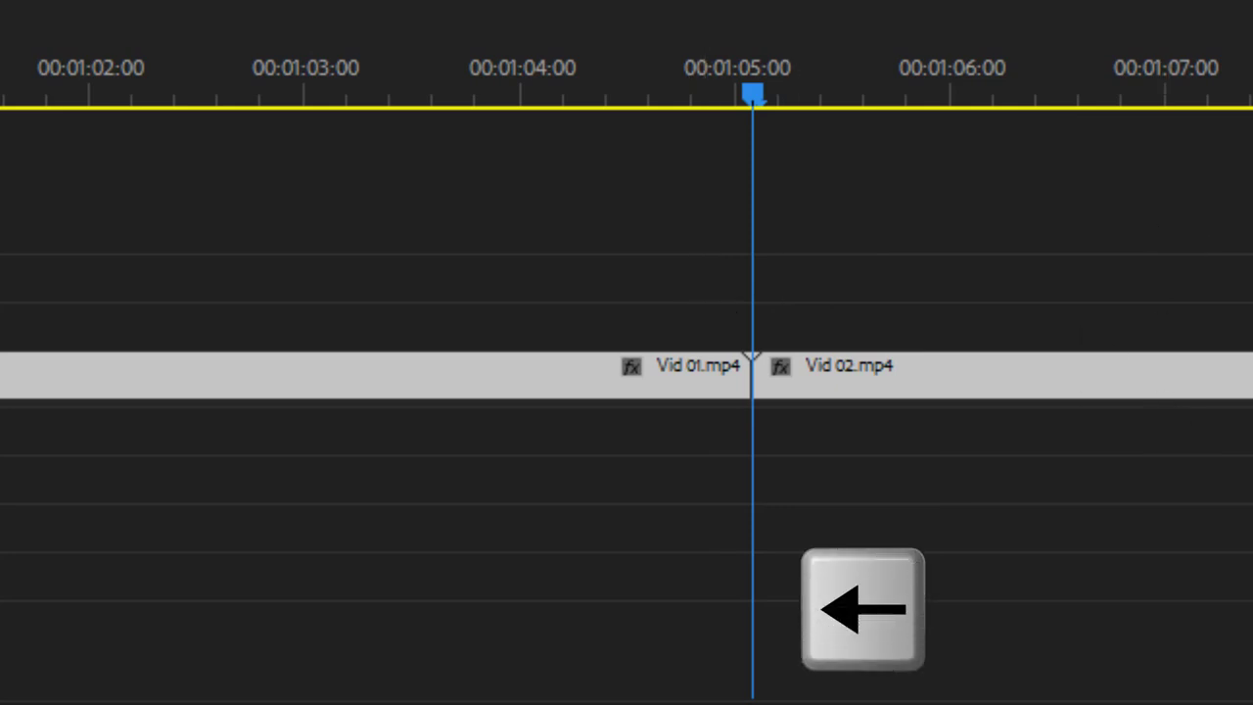
Step the playhead frame by frame to 00:01:04:20, just before the Vid 01/Vid 02 cut.
{"action": "key", "text": "Left"}
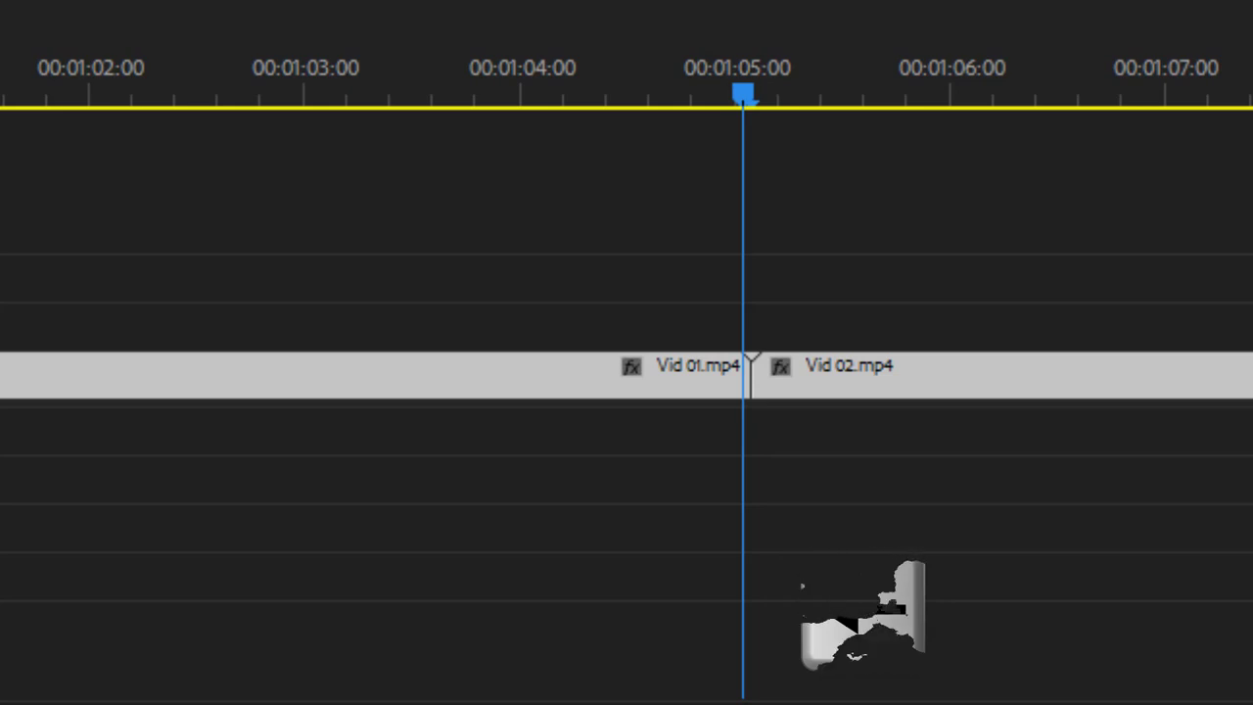
{"action": "key", "text": "Left"}
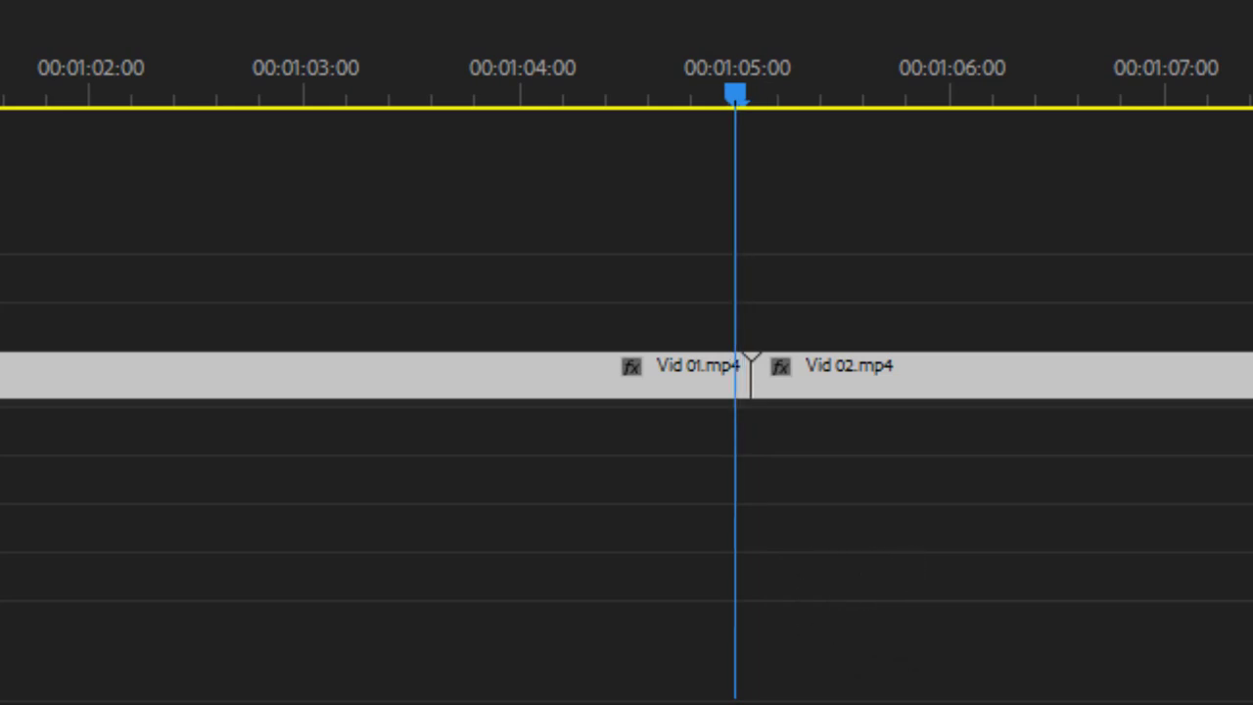
{"action": "key", "text": "Left"}
{"action": "key", "text": "Left"}
{"action": "key", "text": "Left"}
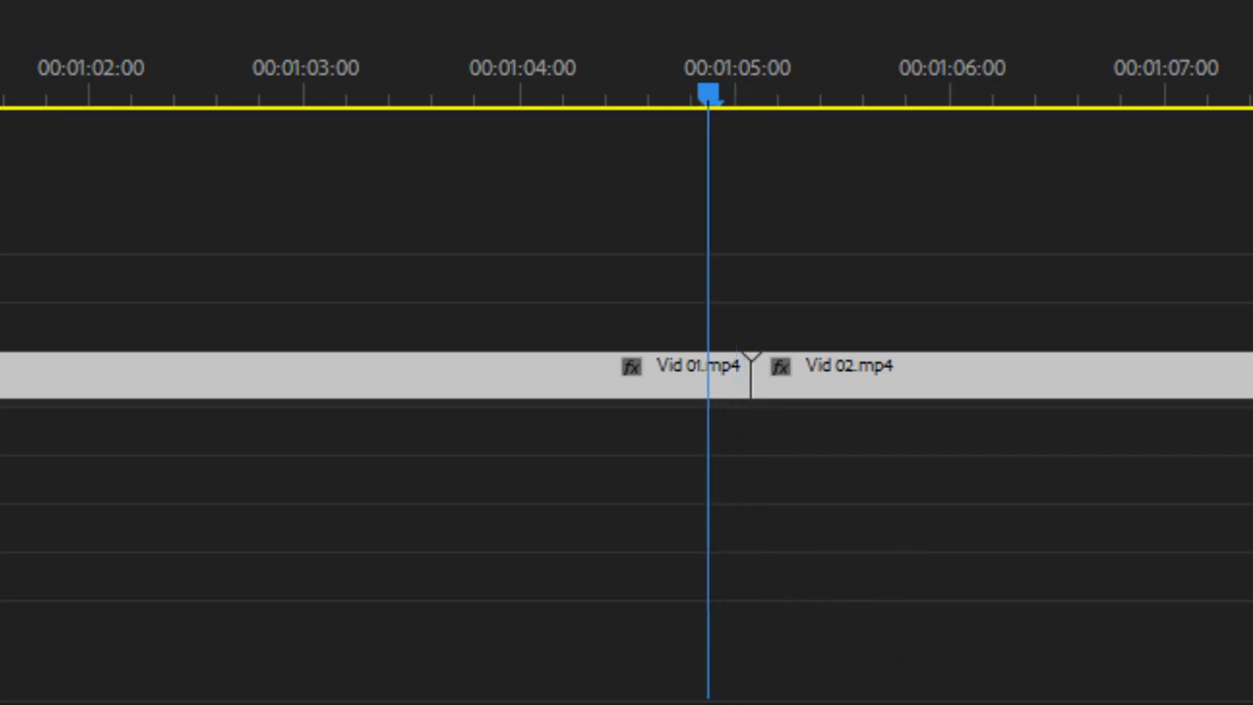
{"action": "key", "text": "Left"}
{"action": "key", "text": "Left"}
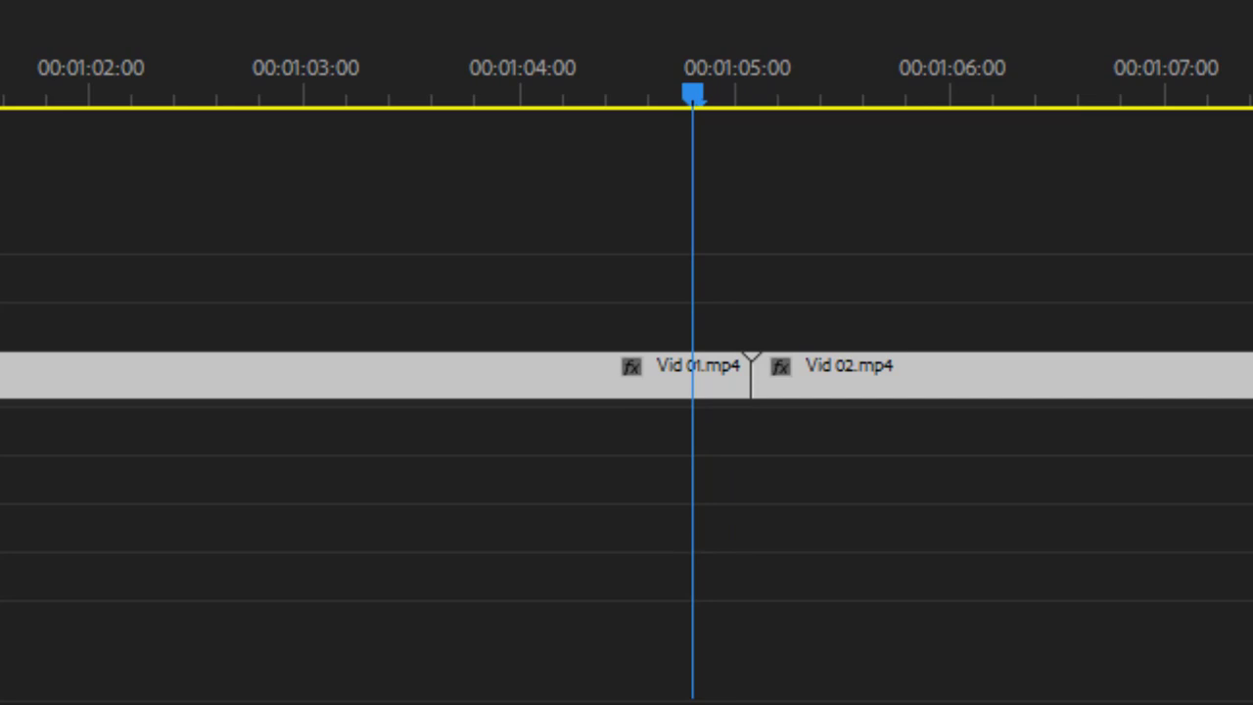
{"action": "key", "text": "Right"}
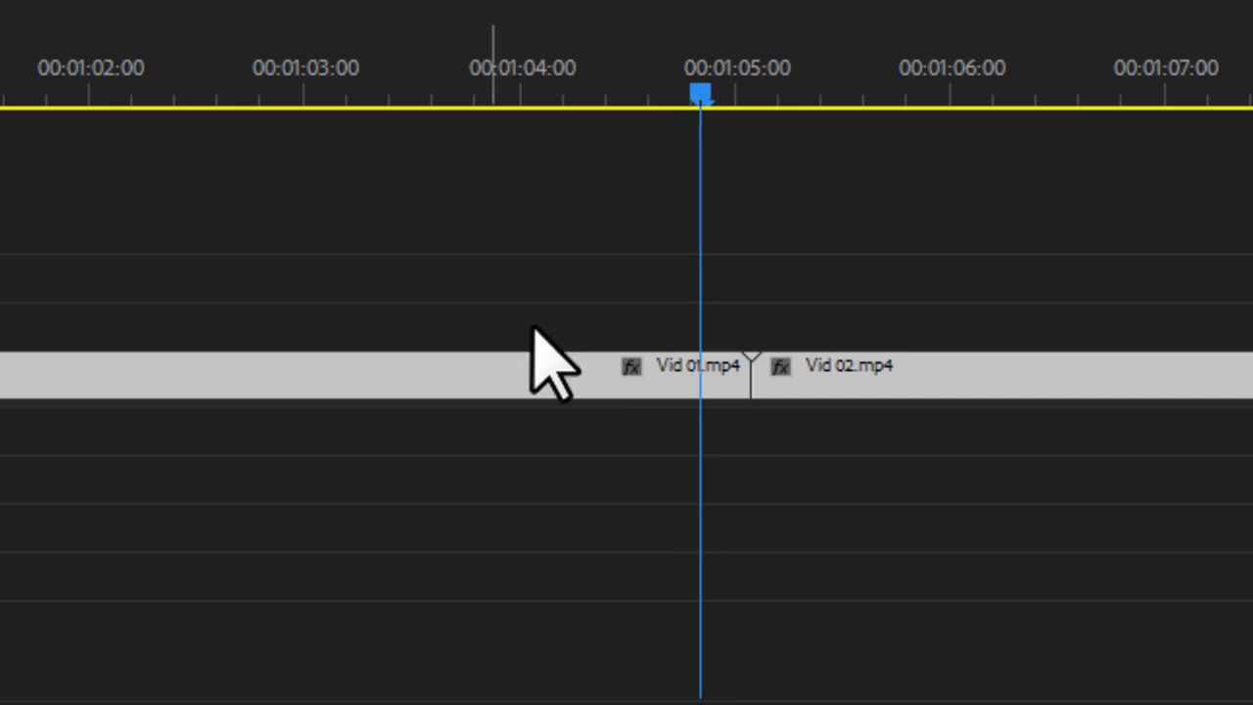
{"action": "scroll", "coordinate": [699, 383], "scroll_direction": "up", "scroll_amount": 2}
{"action": "scroll", "coordinate": [700, 382], "scroll_direction": "up", "scroll_amount": 3}
{"action": "scroll", "coordinate": [699, 386], "scroll_direction": "up", "scroll_amount": 1}
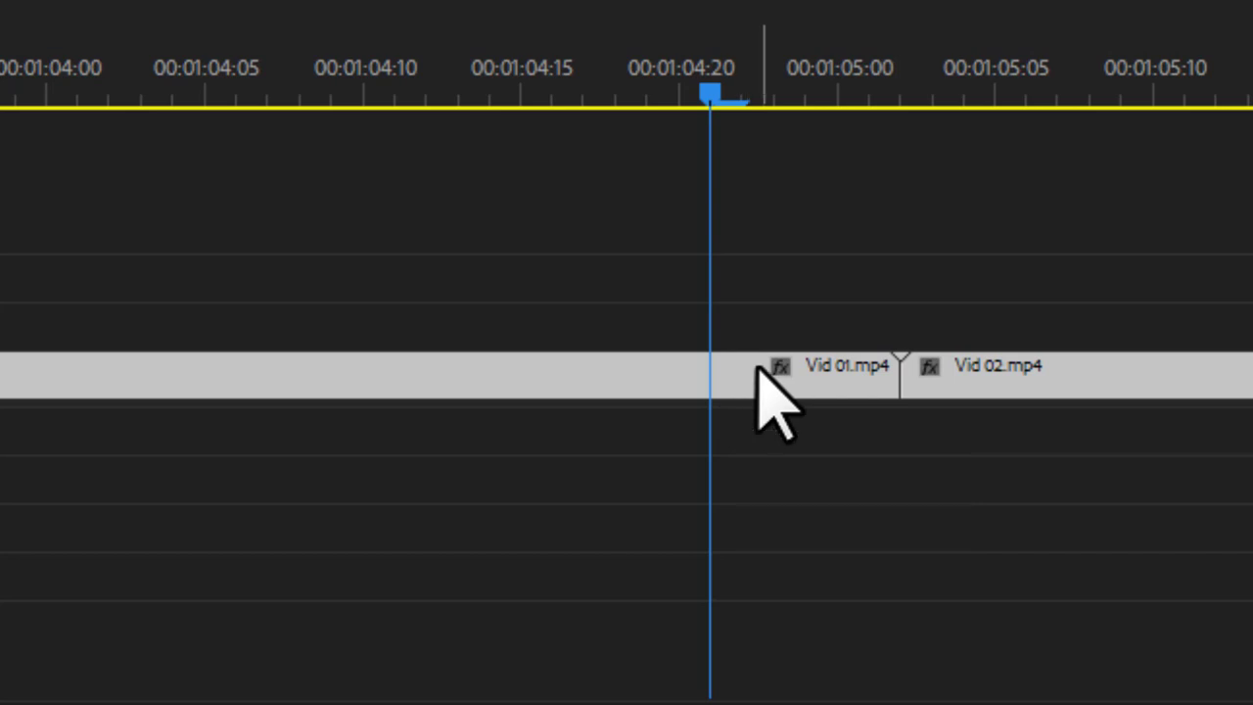
{"action": "mouse_move", "coordinate": [767, 377]}
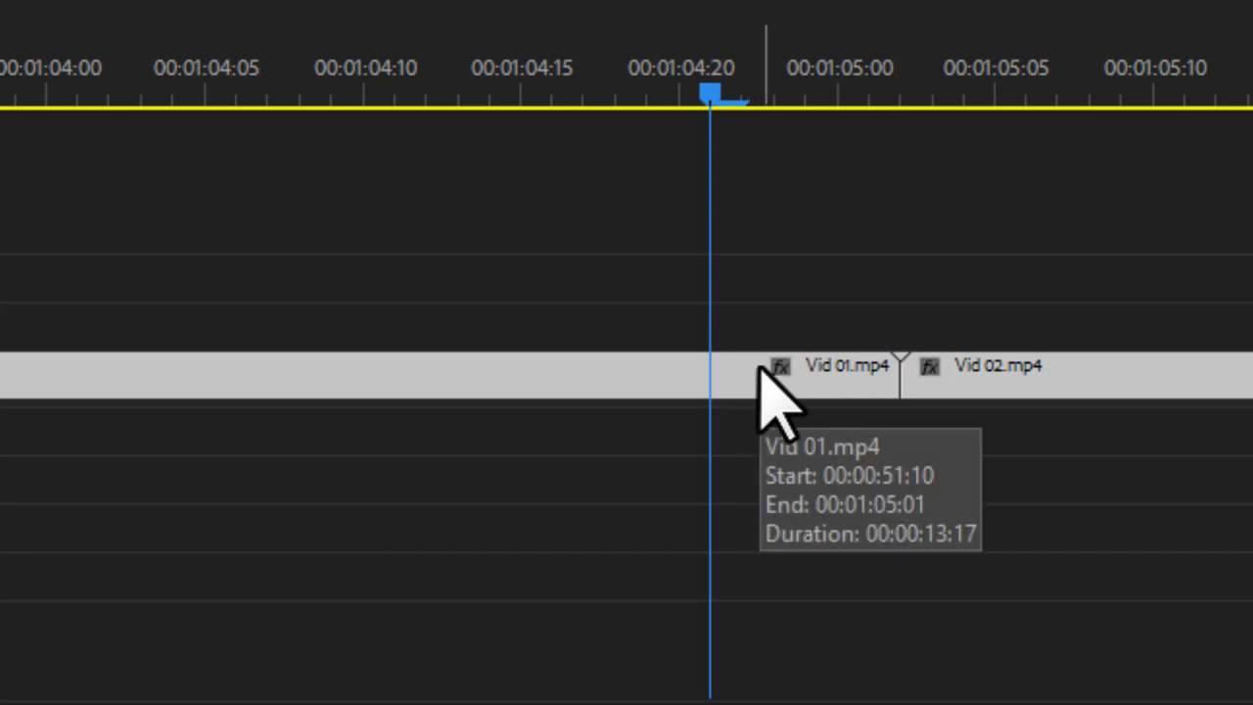
{"action": "left_click_drag", "start_coordinate": [755, 98], "coordinate": [910, 105]}
{"action": "key", "text": "shift+Left"}
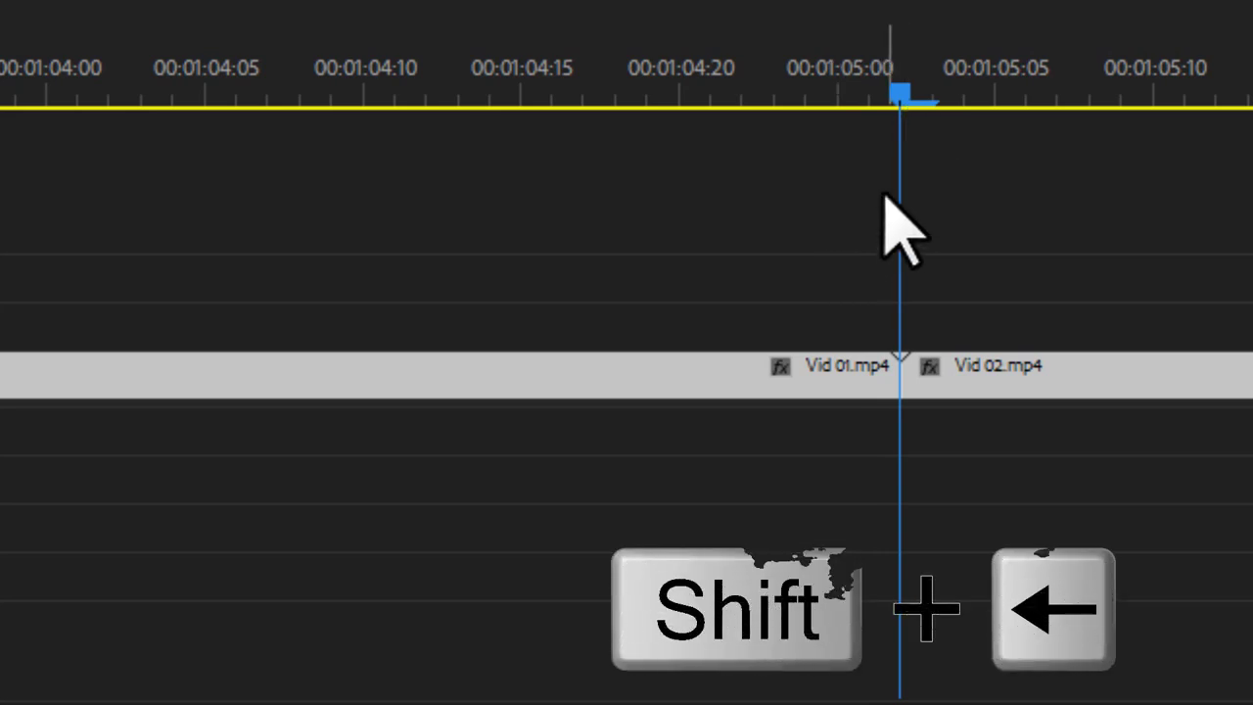
{"action": "key", "text": "shift+Left"}
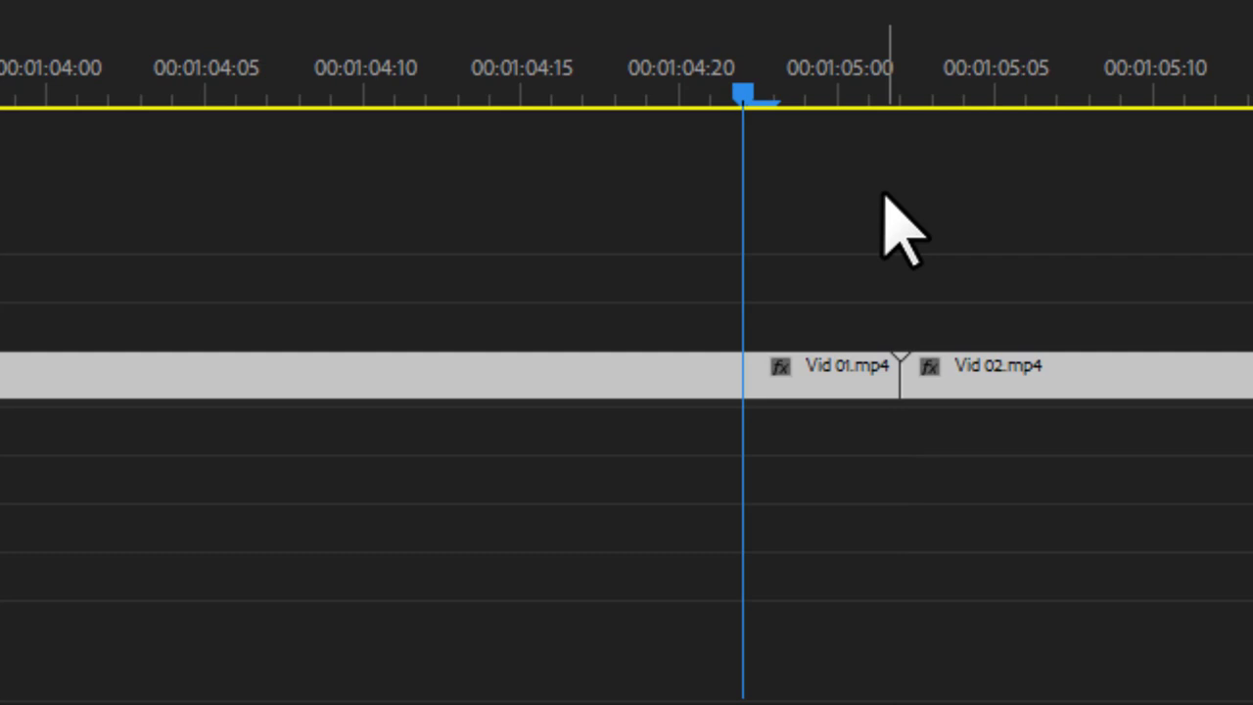
{"action": "key", "text": "shift+Left"}
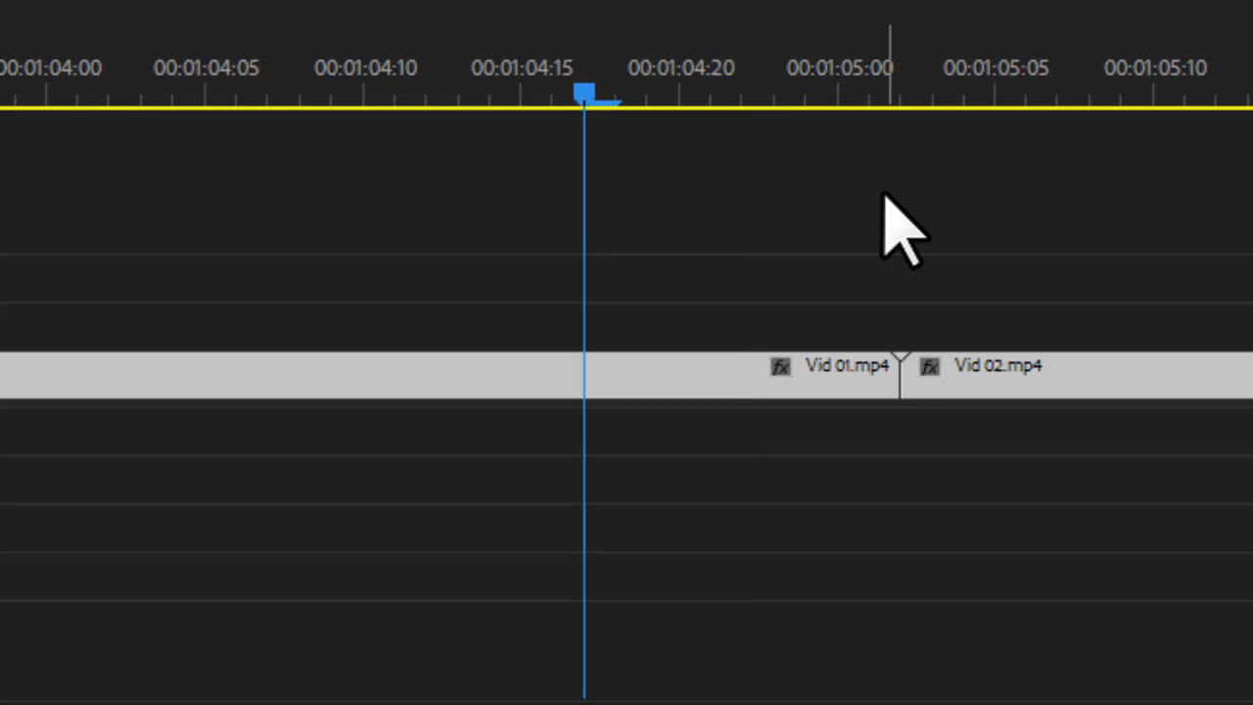
{"action": "key", "text": "shift+Left"}
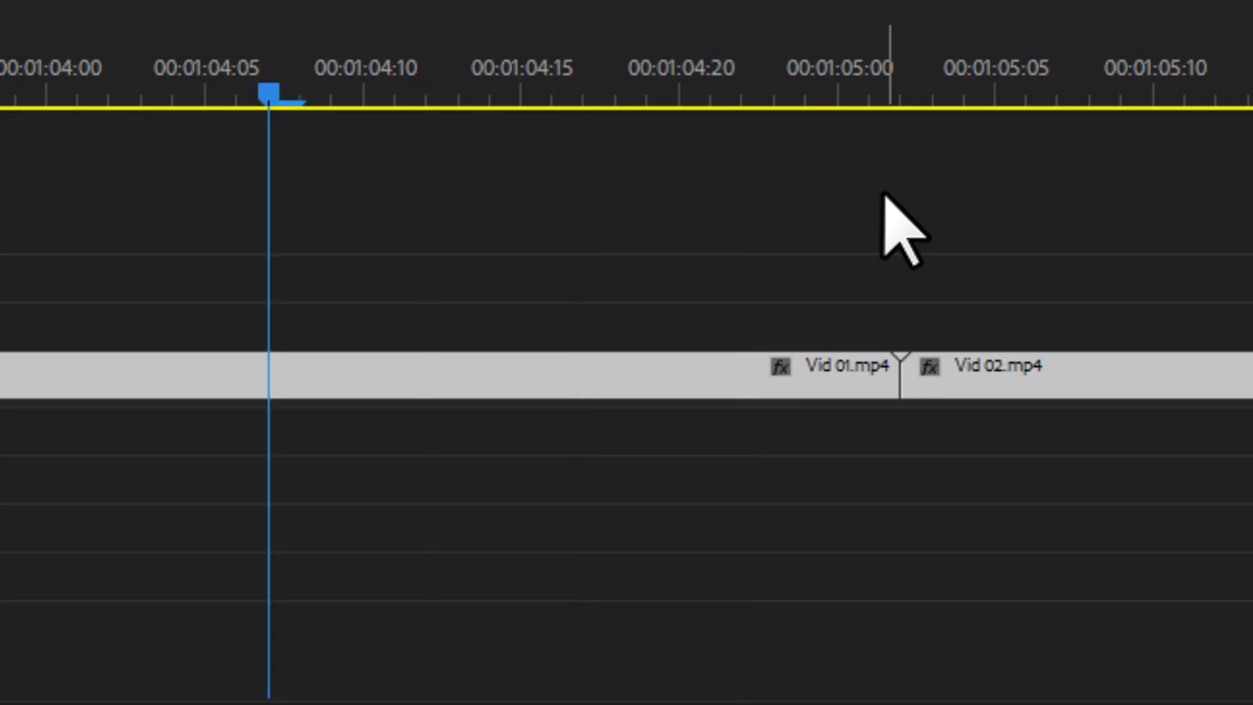
{"action": "key", "text": "shift+Left"}
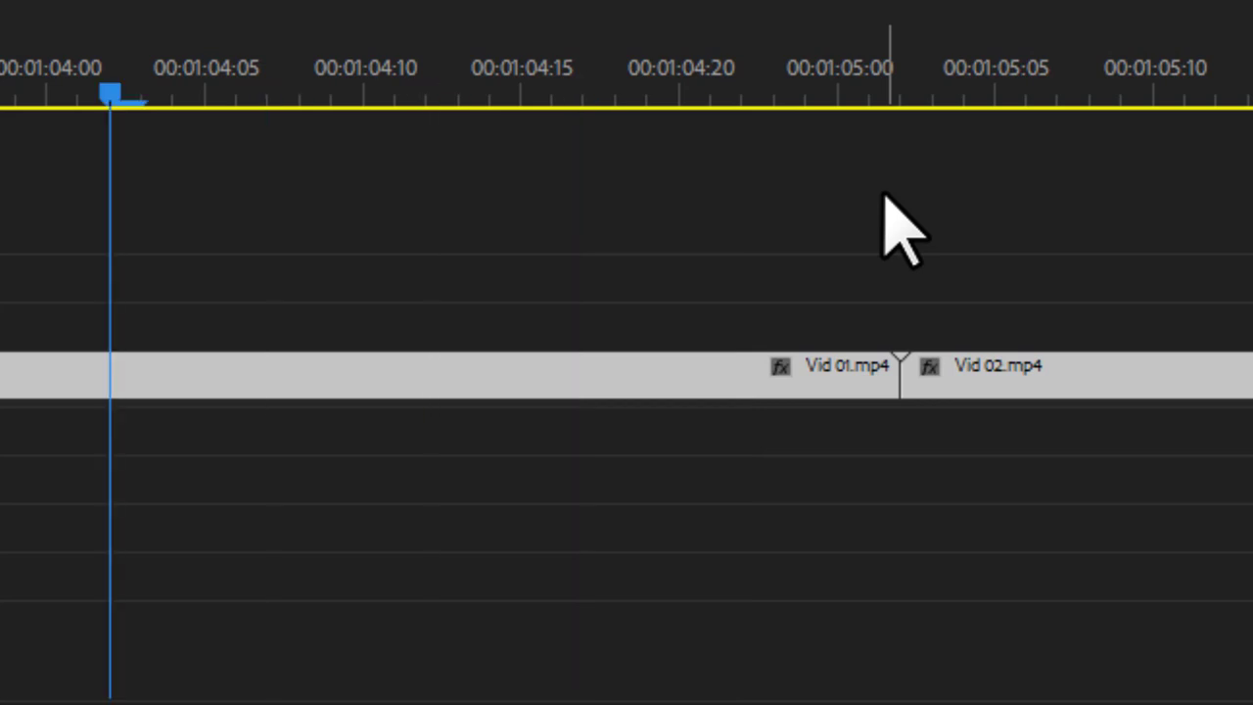
{"action": "key", "text": "shift+Right"}
{"action": "key", "text": "shift+Right"}
{"action": "key", "text": "Down"}
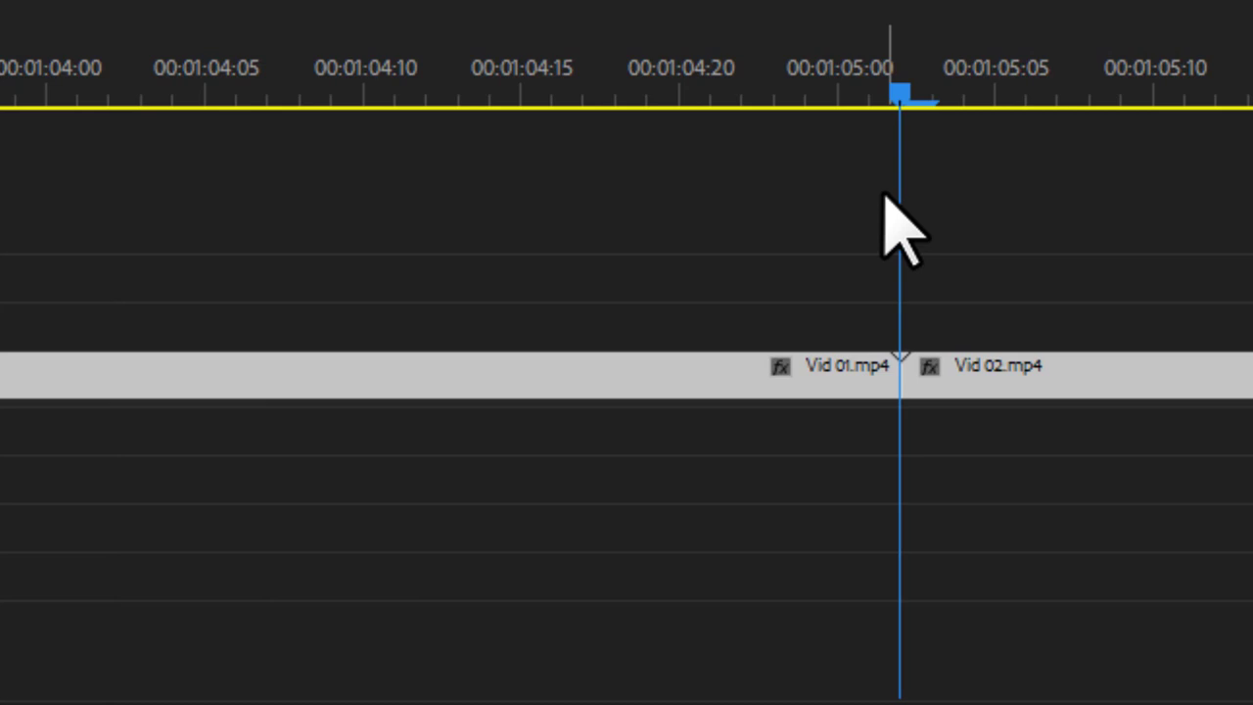
{"action": "key", "text": "shift+Left"}
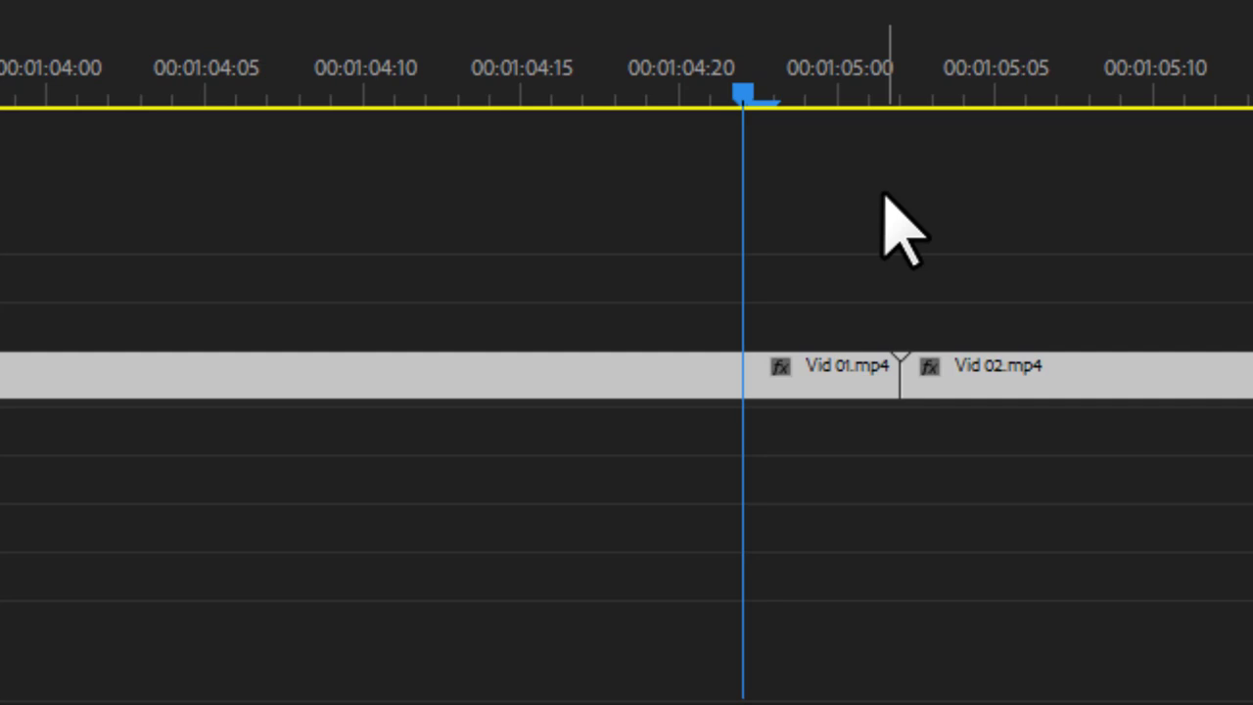
{"action": "key", "text": "Left"}
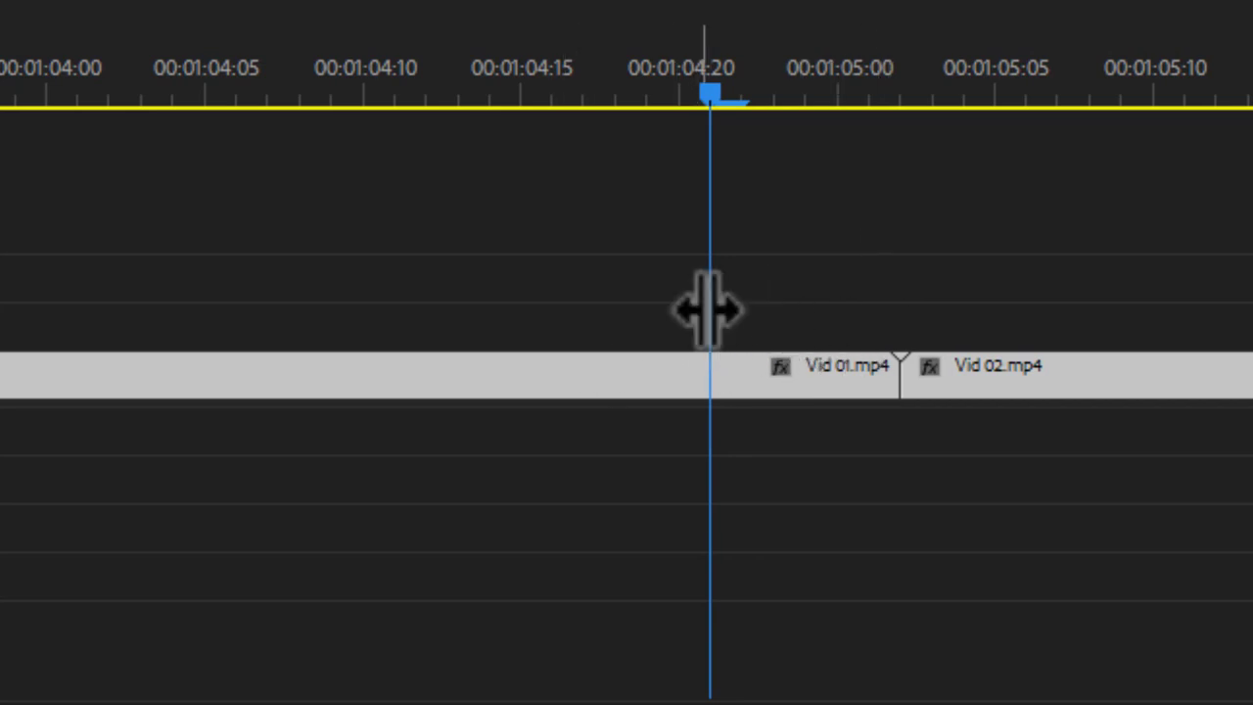
Split Vid 01.mp4 at the playhead, a few frames before the join.
{"action": "left_click_drag", "start_coordinate": [797, 202], "coordinate": [524, 504]}
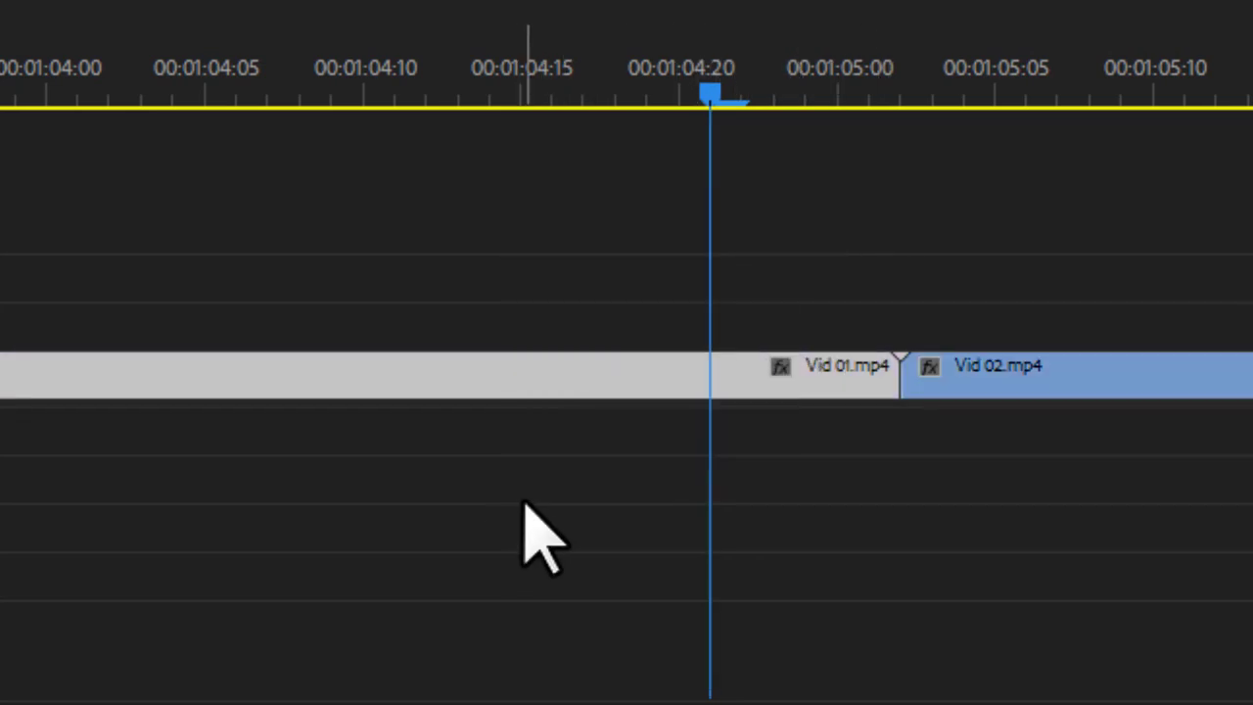
{"action": "key", "text": "ctrl+k"}
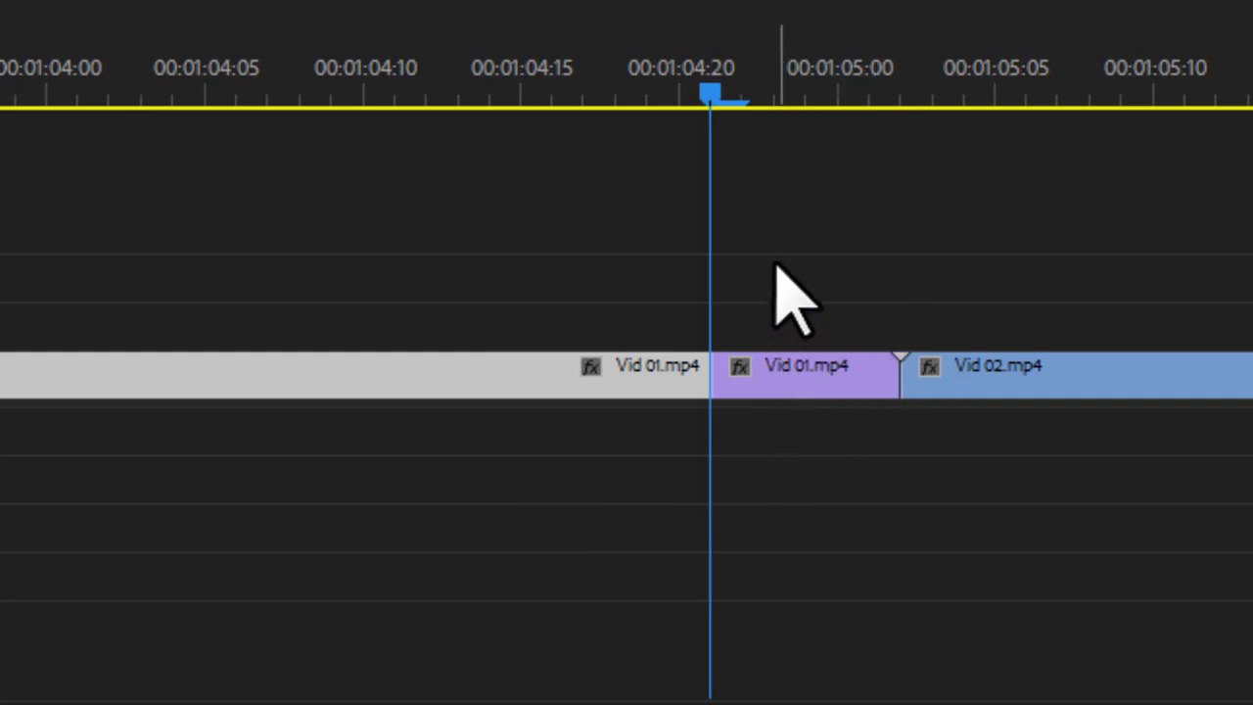
{"action": "left_click", "coordinate": [808, 377]}
Split Vid 02.mp4 about five frames past the edit point.
{"action": "key", "text": "Down"}
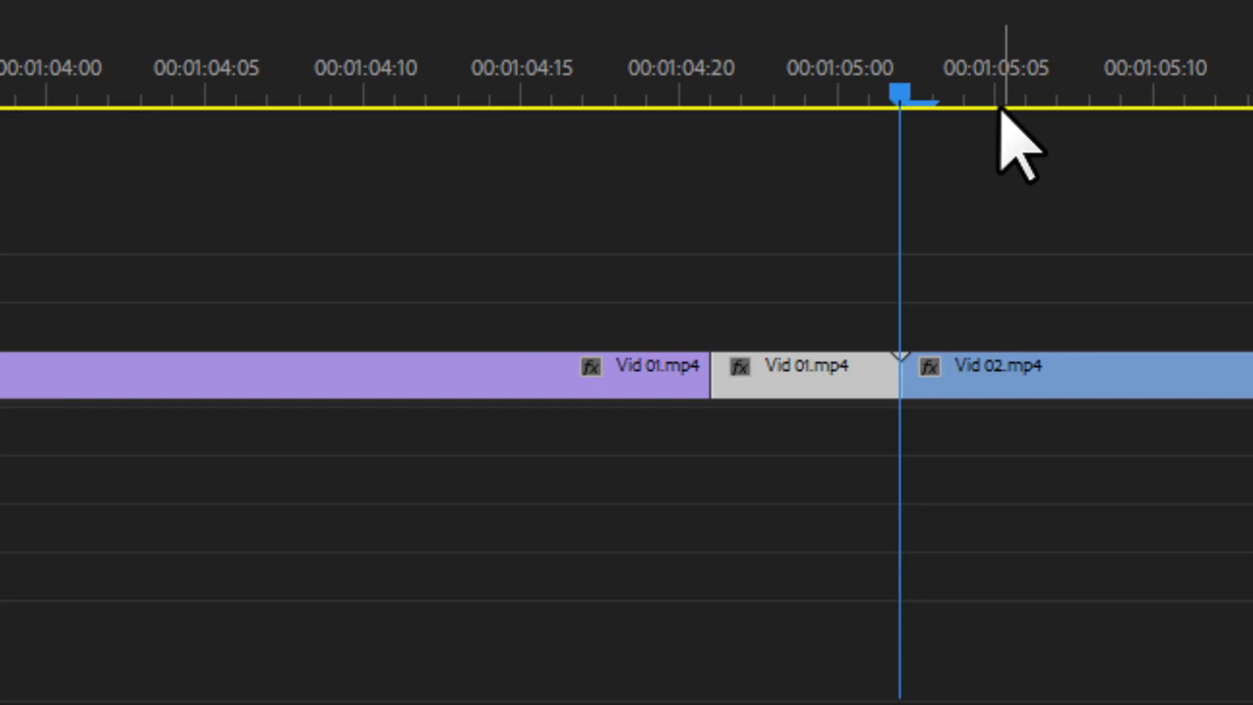
{"action": "key", "text": "shift+Right"}
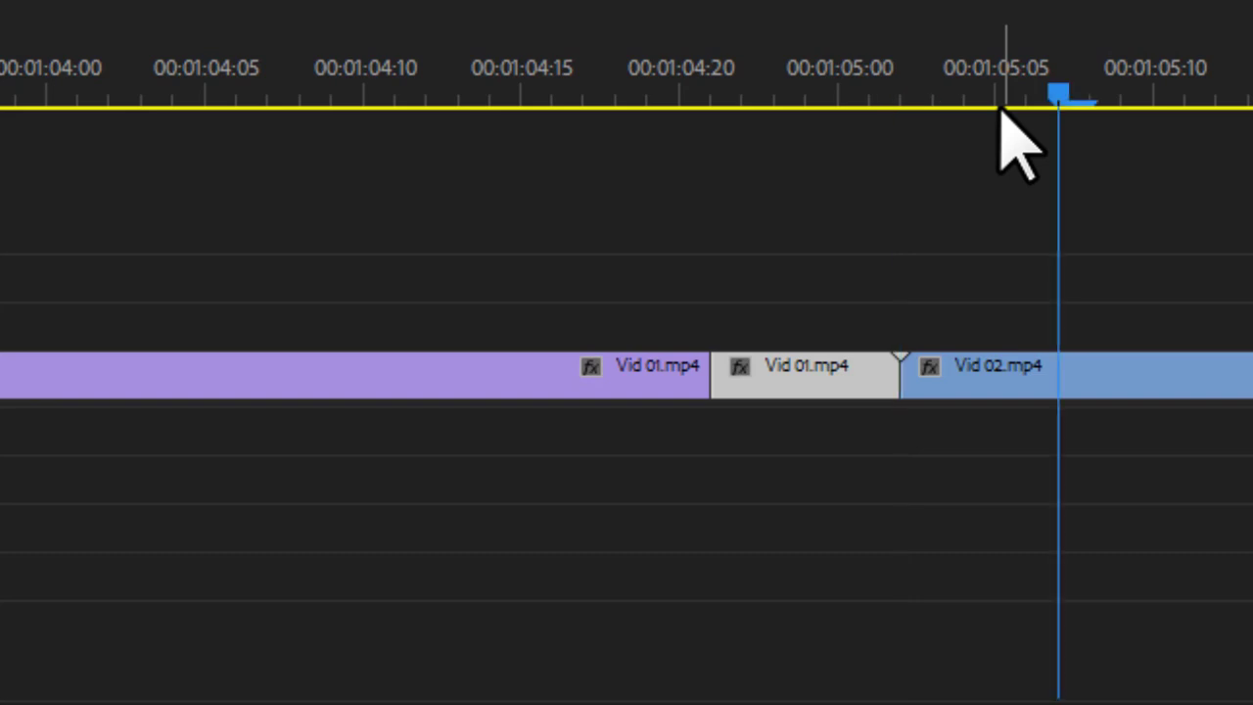
{"action": "key", "text": "Right"}
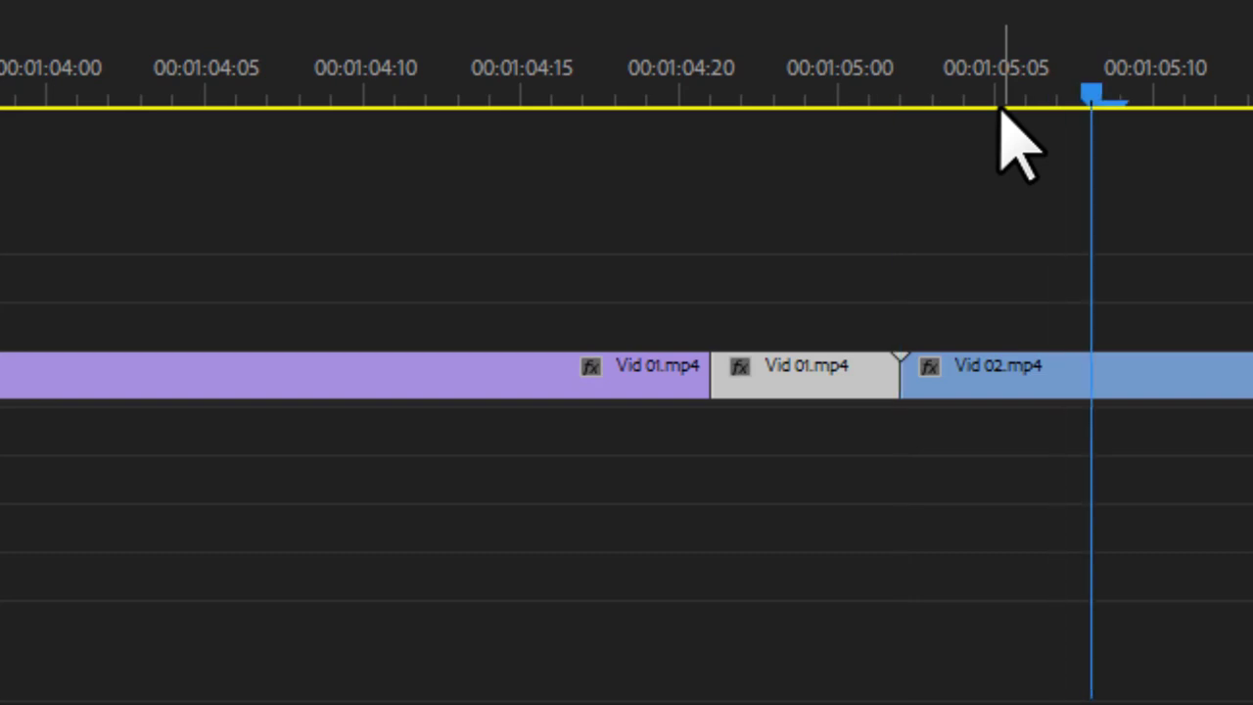
{"action": "scroll", "coordinate": [969, 123], "scroll_direction": "down", "scroll_amount": 5}
{"action": "left_click", "coordinate": [1043, 390]}
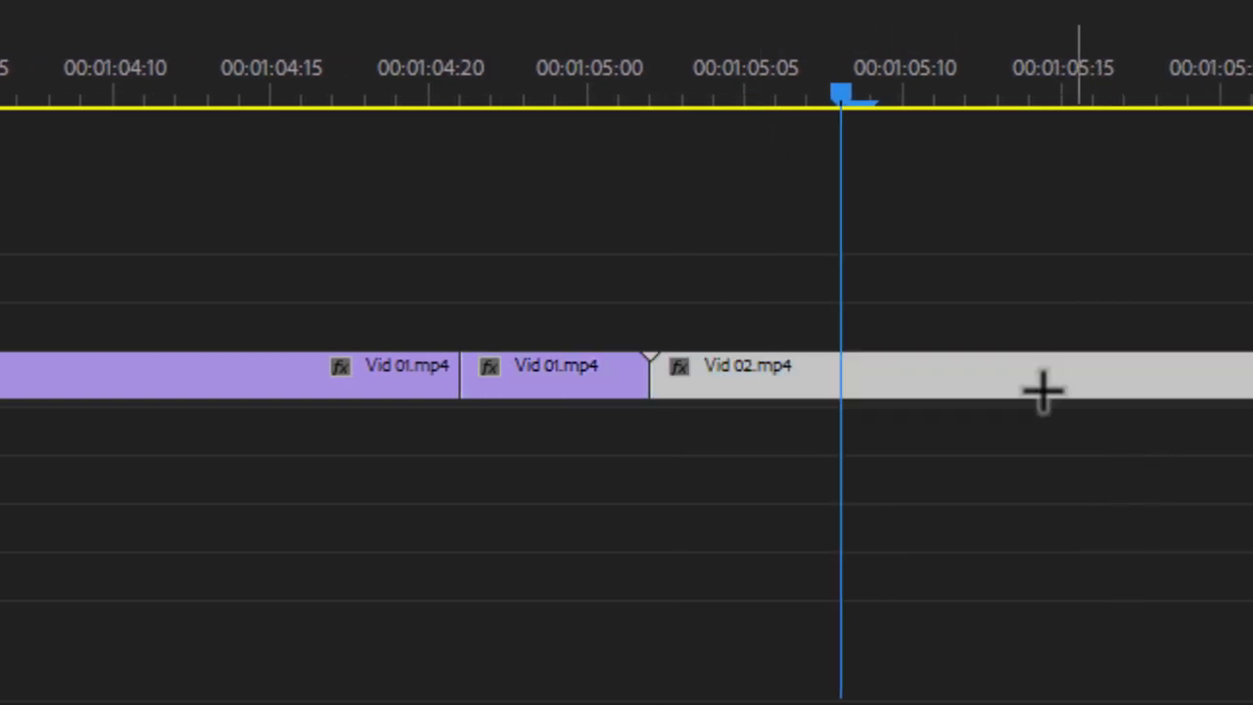
{"action": "left_click_drag", "start_coordinate": [1136, 257], "coordinate": [993, 448]}
{"action": "key", "text": "ctrl+k"}
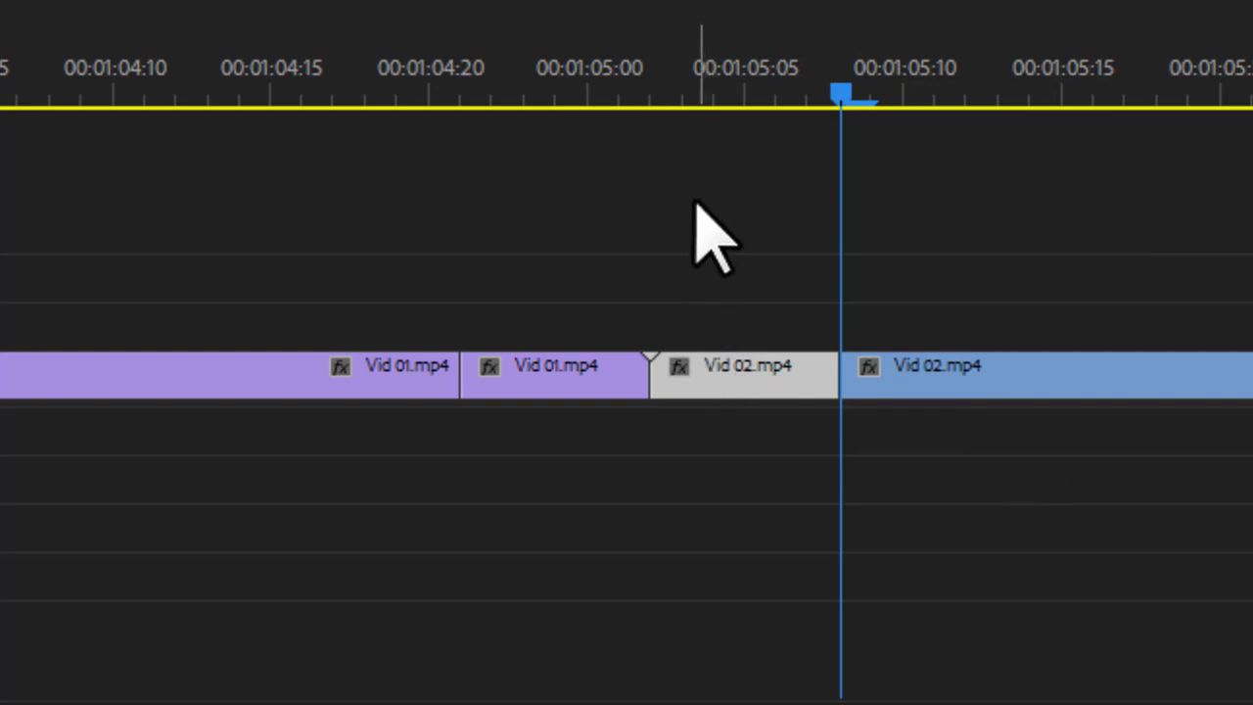
Deselect the clips and return the playhead to the short Vid 01.mp4 piece.
{"action": "left_click_drag", "start_coordinate": [695, 201], "coordinate": [776, 446]}
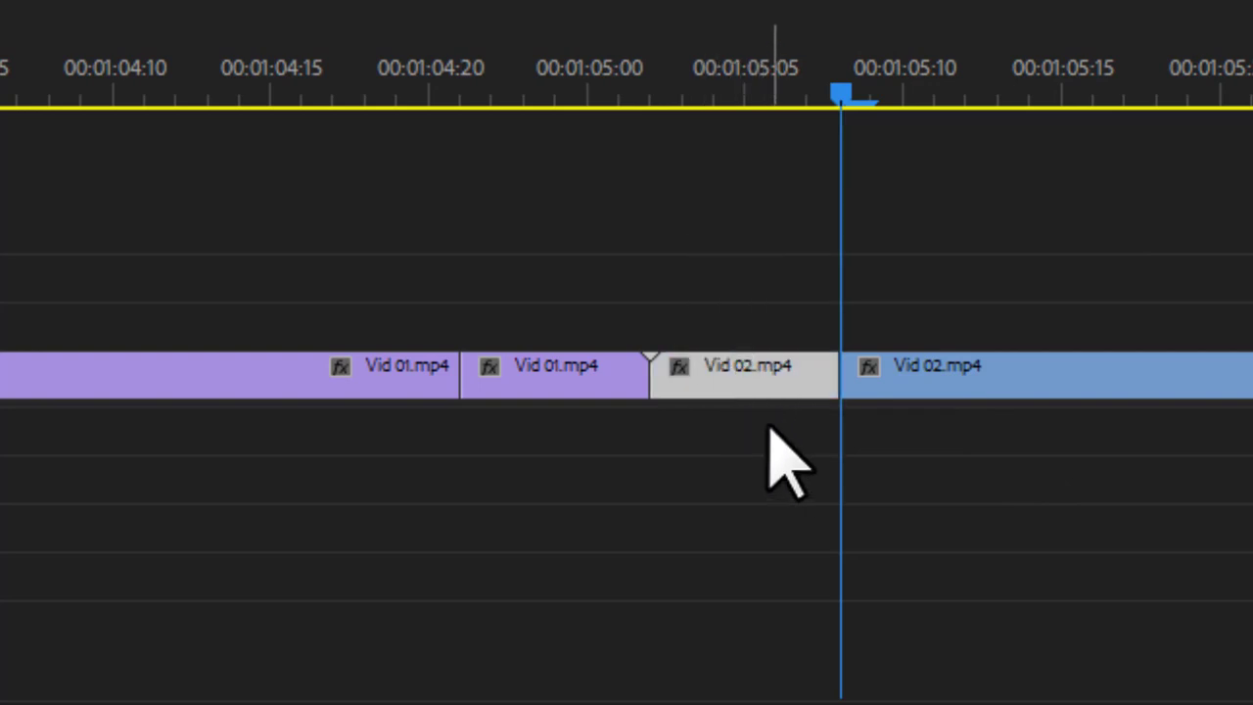
{"action": "left_click_drag", "start_coordinate": [601, 265], "coordinate": [511, 399]}
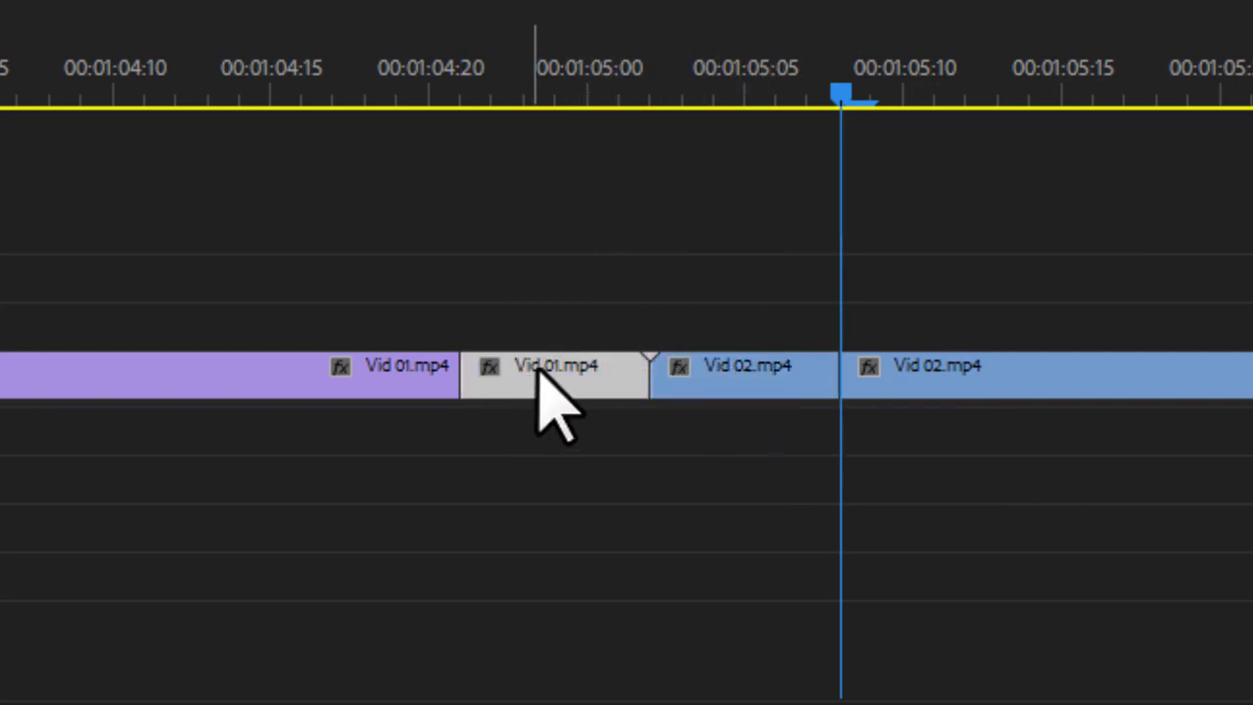
{"action": "left_click", "coordinate": [654, 259]}
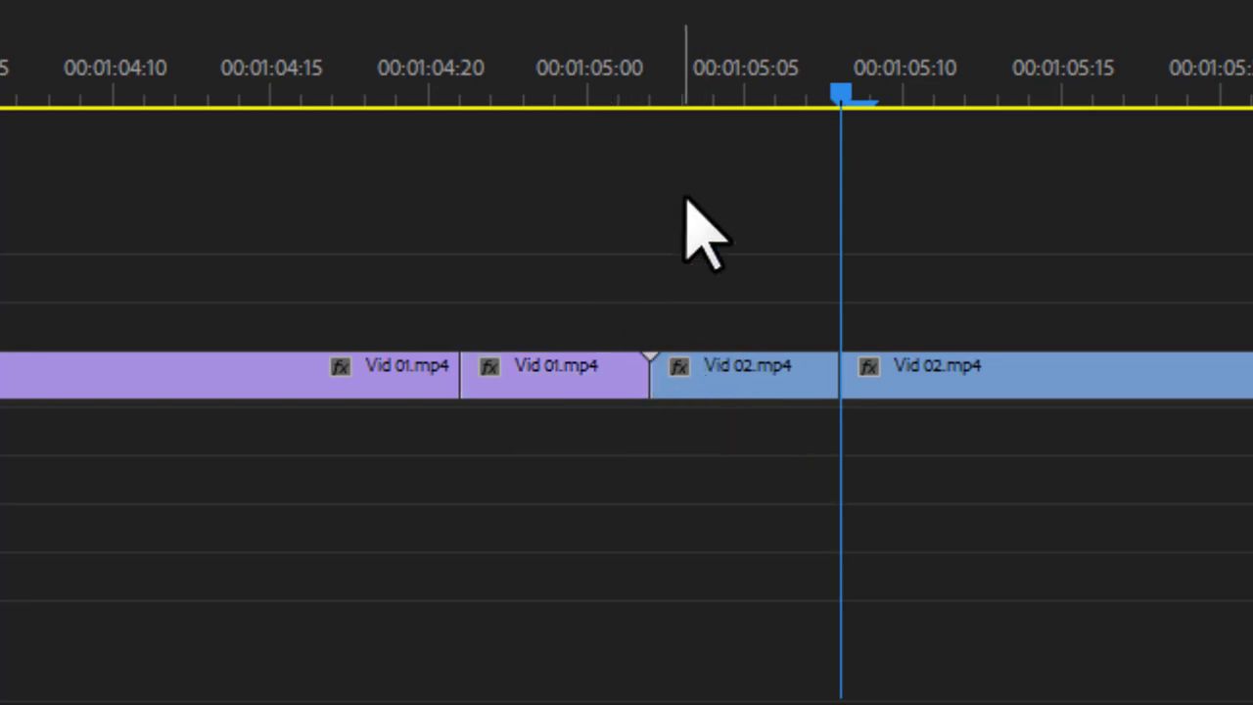
{"action": "left_click_drag", "start_coordinate": [695, 86], "coordinate": [387, 128]}
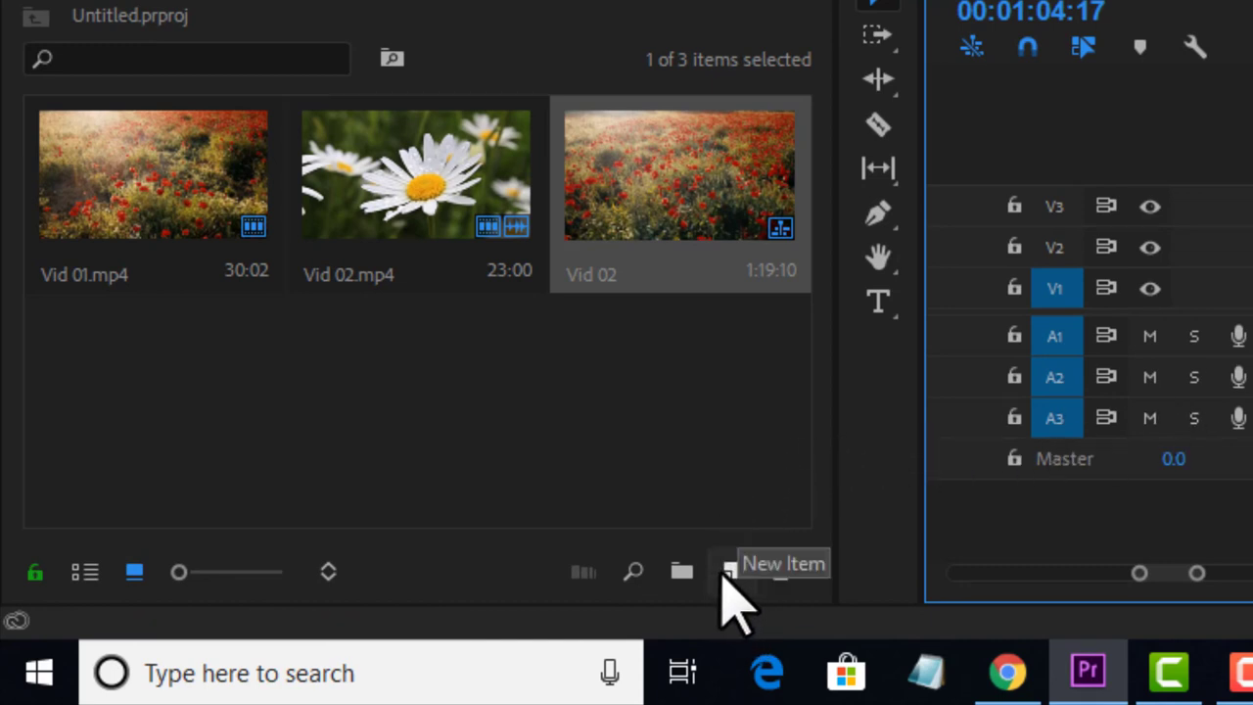
Create an Adjustment Layer at 1920×1080, 25.00 fps with square pixels in the Project panel.
{"action": "left_click", "coordinate": [729, 572]}
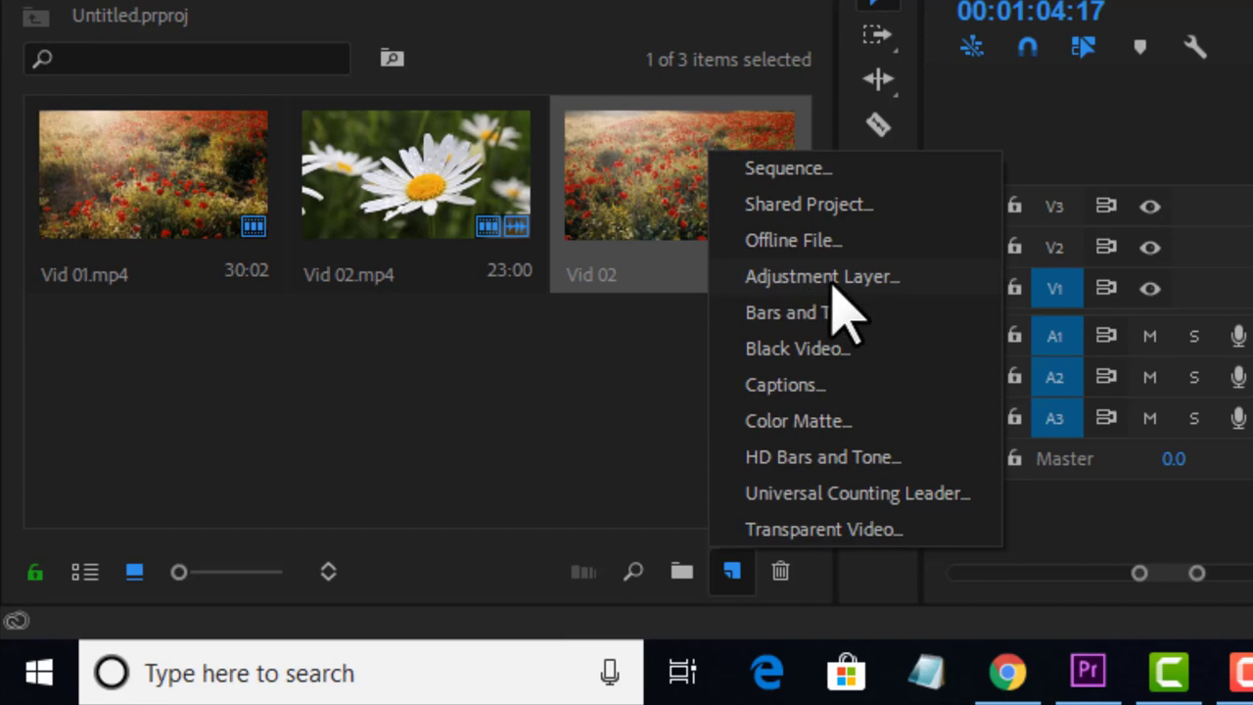
{"action": "left_click", "coordinate": [832, 284]}
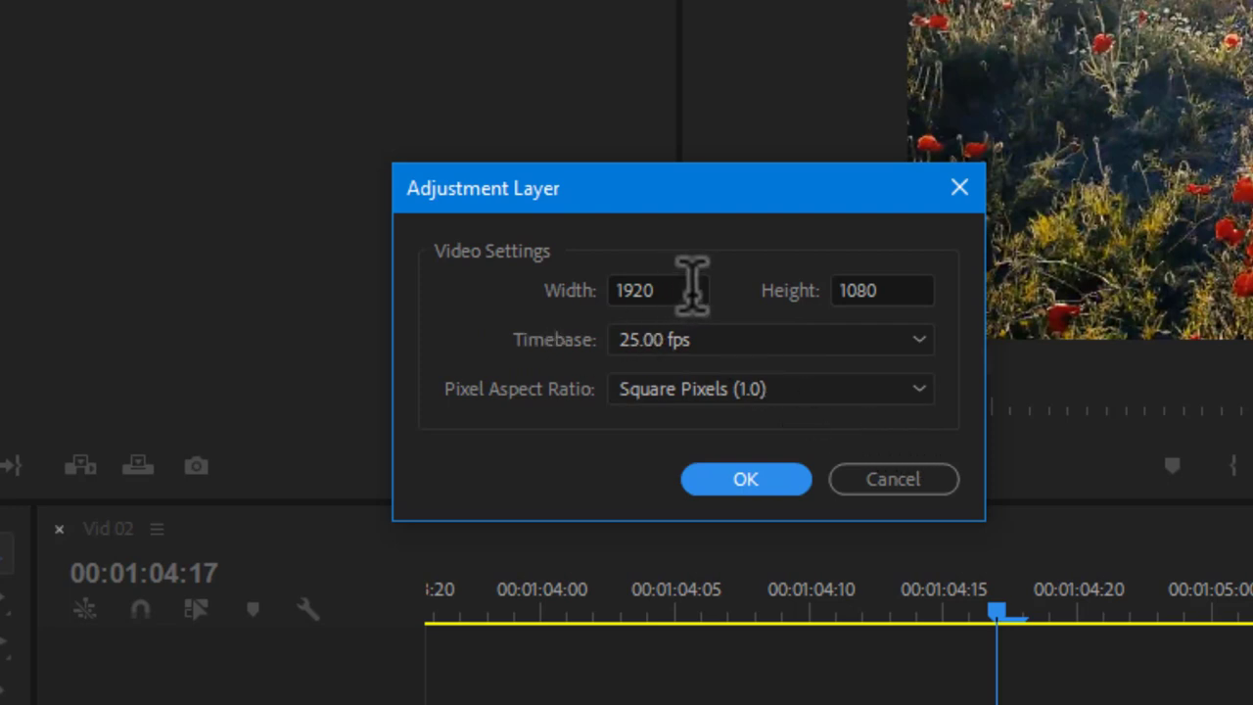
{"action": "left_click", "coordinate": [692, 287]}
{"action": "left_click", "coordinate": [901, 286]}
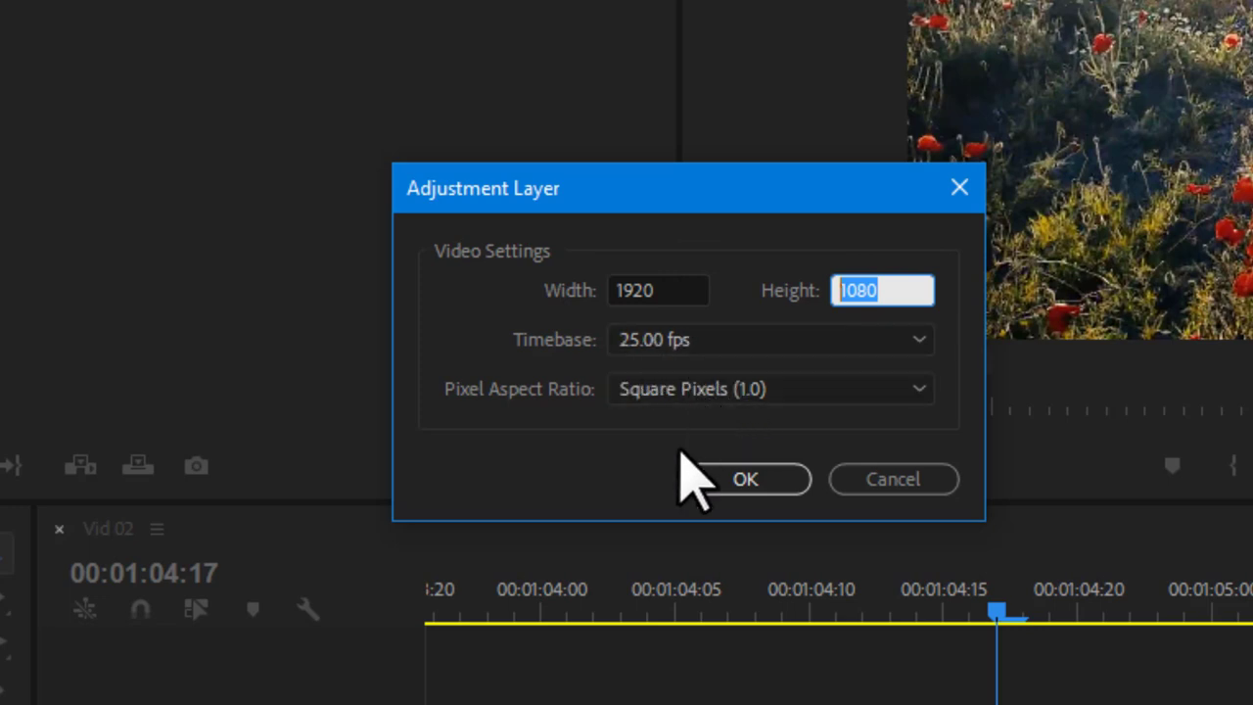
{"action": "left_click", "coordinate": [766, 477]}
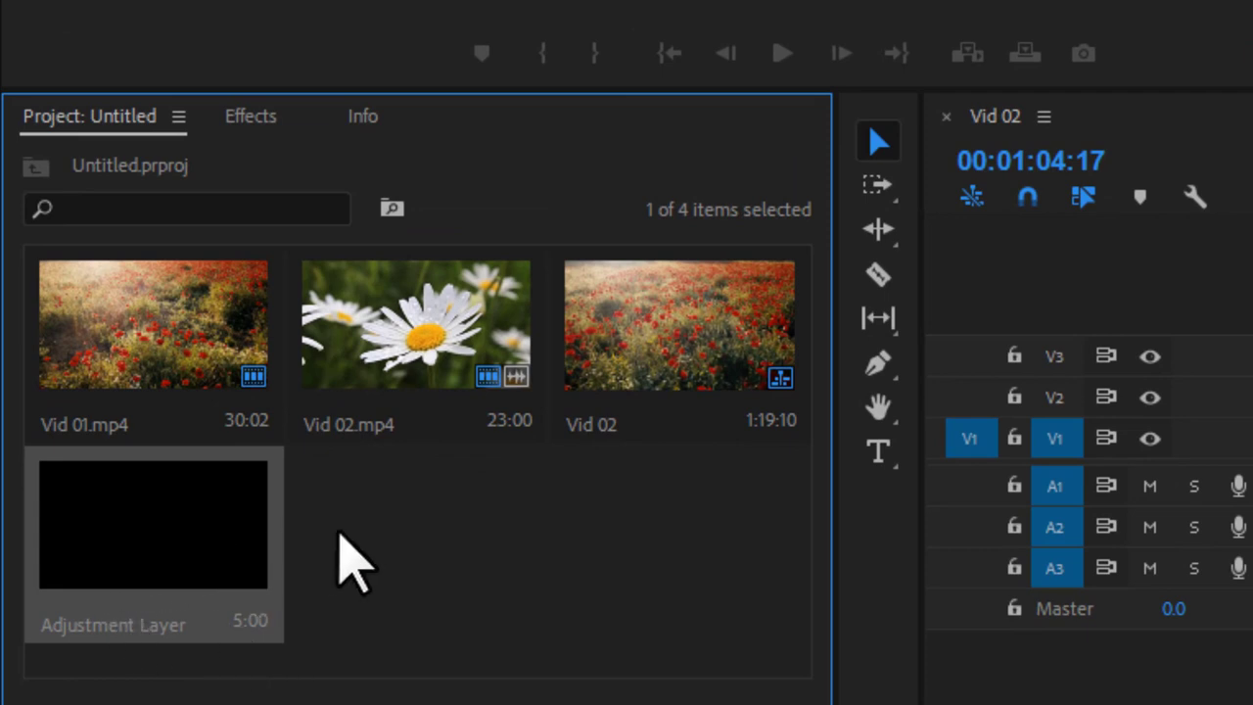
Place the Adjustment Layer on V2 above the short Vid 01.mp4 piece.
{"action": "left_click", "coordinate": [414, 532]}
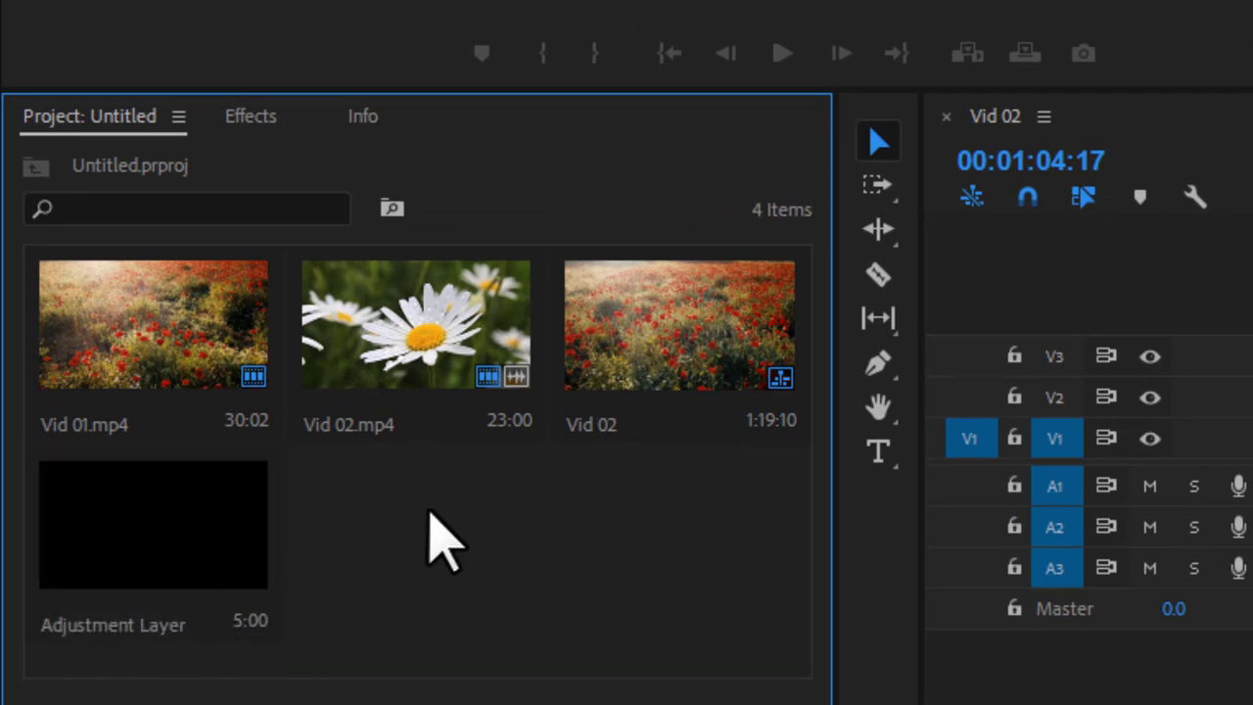
{"action": "left_click_drag", "start_coordinate": [428, 509], "coordinate": [196, 600]}
{"action": "left_click_drag", "start_coordinate": [119, 564], "coordinate": [486, 376]}
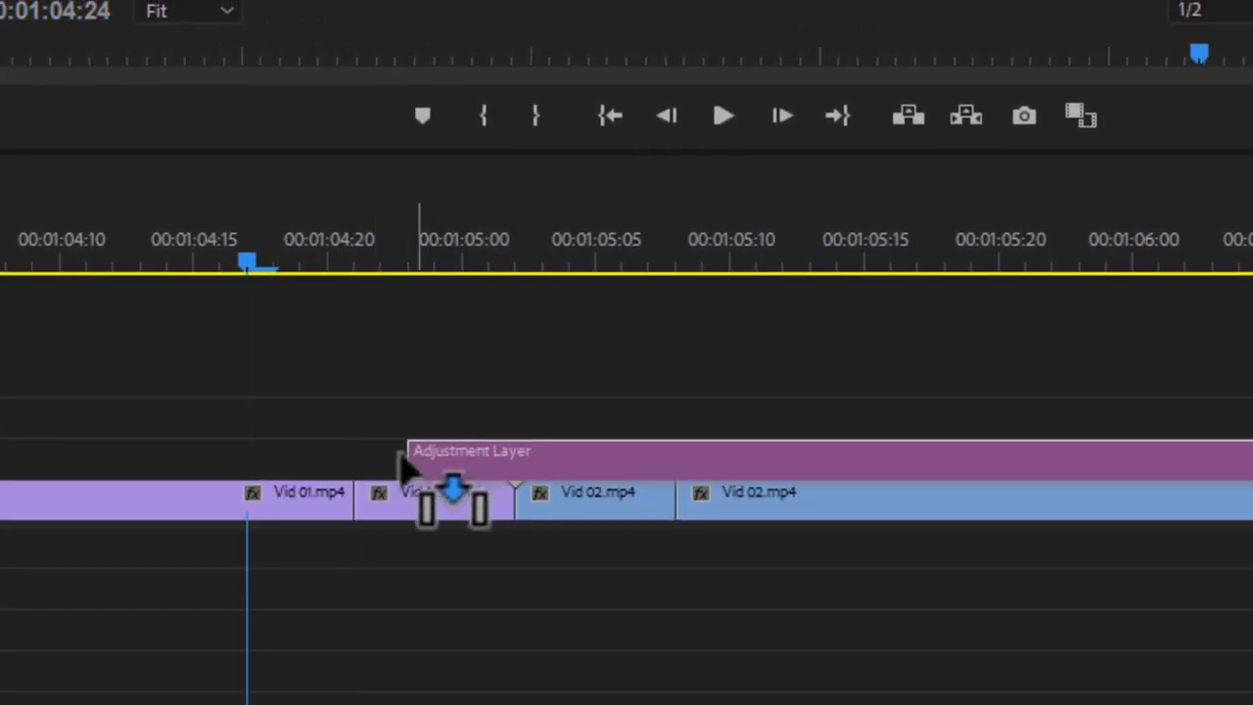
{"action": "mouse_move", "coordinate": [487, 377]}
{"action": "left_mouse_down"}
{"action": "mouse_move", "coordinate": [362, 489]}
{"action": "mouse_move", "coordinate": [368, 480]}
{"action": "left_mouse_up"}
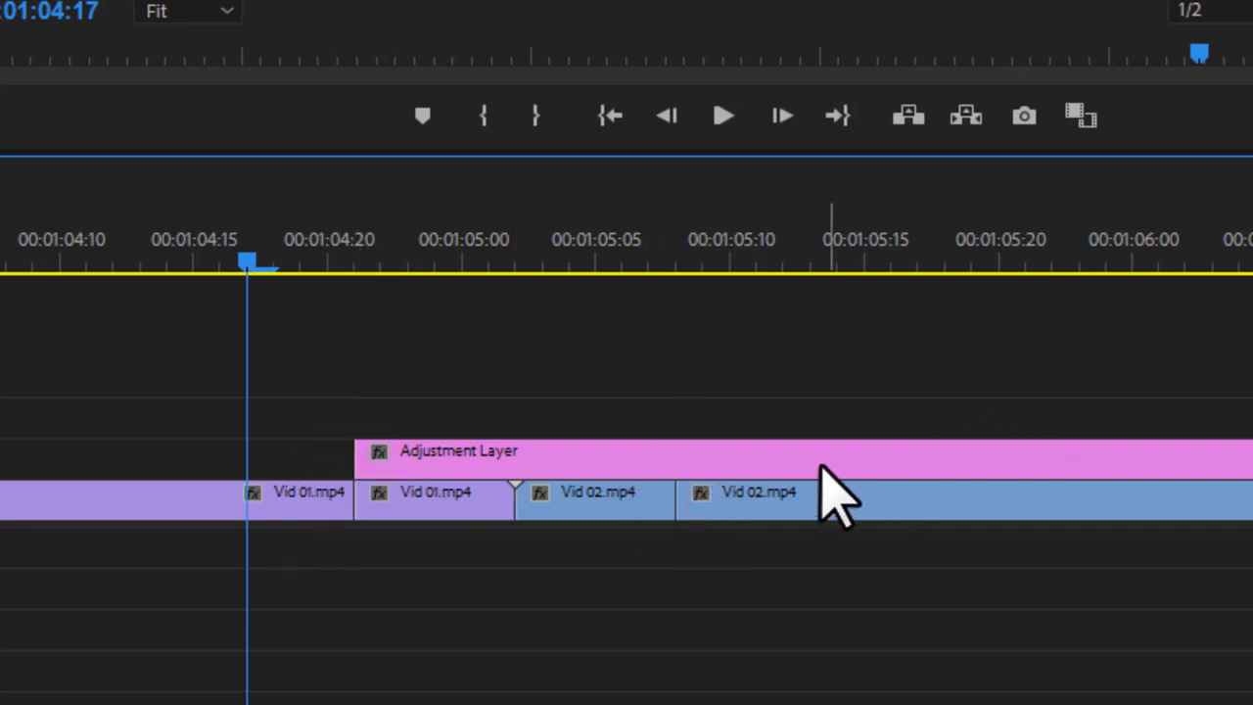
Trim the Adjustment Layer to end with the short Vid 02.mp4 piece, deleting the excess.
{"action": "left_click", "coordinate": [632, 247]}
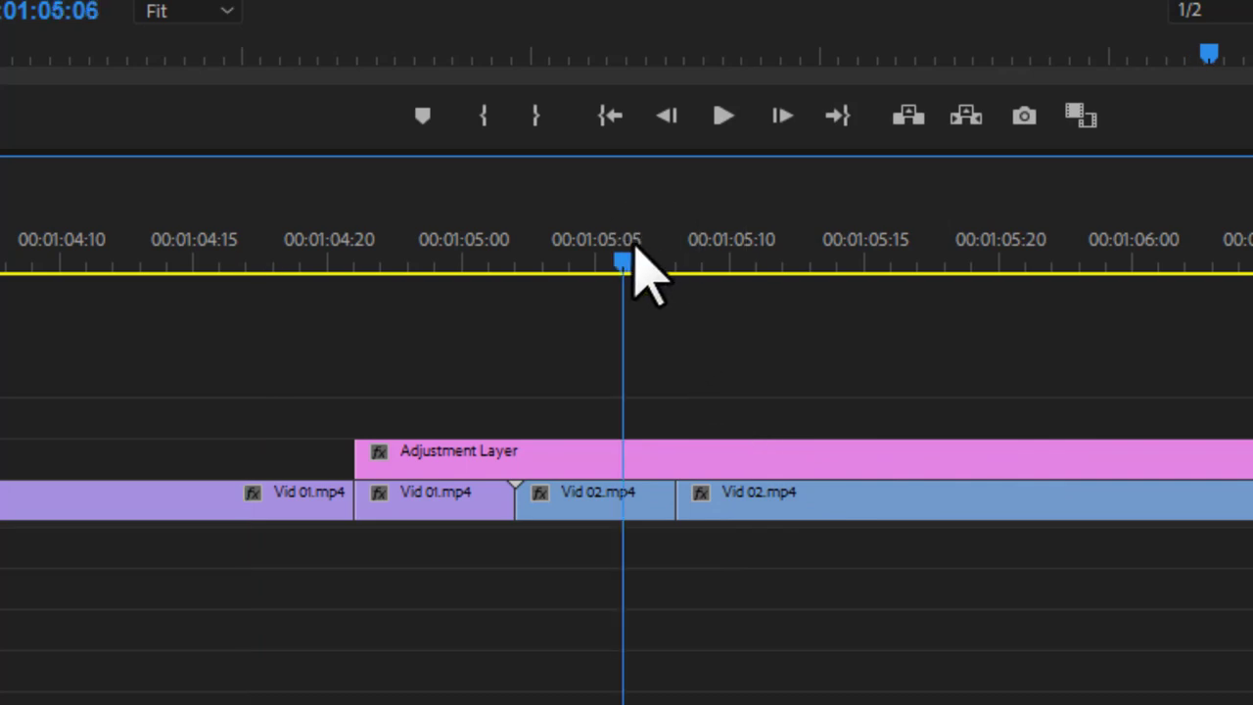
{"action": "left_click_drag", "start_coordinate": [635, 248], "coordinate": [669, 253]}
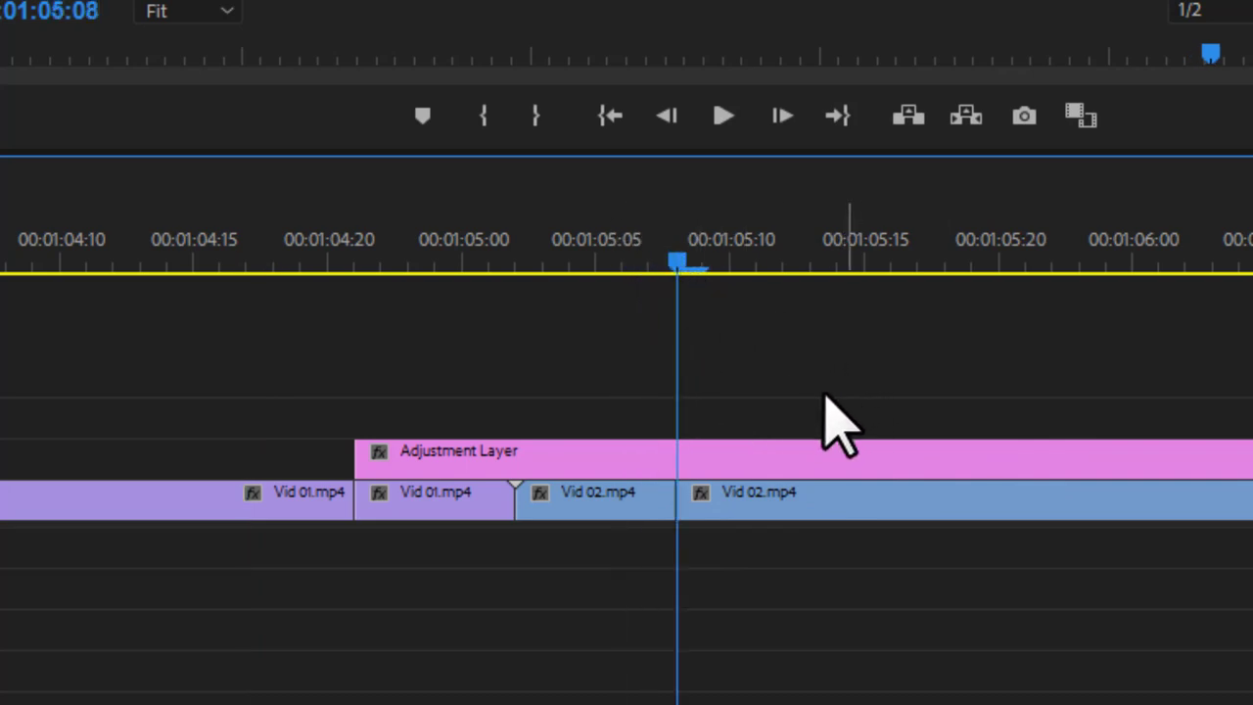
{"action": "left_click_drag", "start_coordinate": [771, 428], "coordinate": [749, 448]}
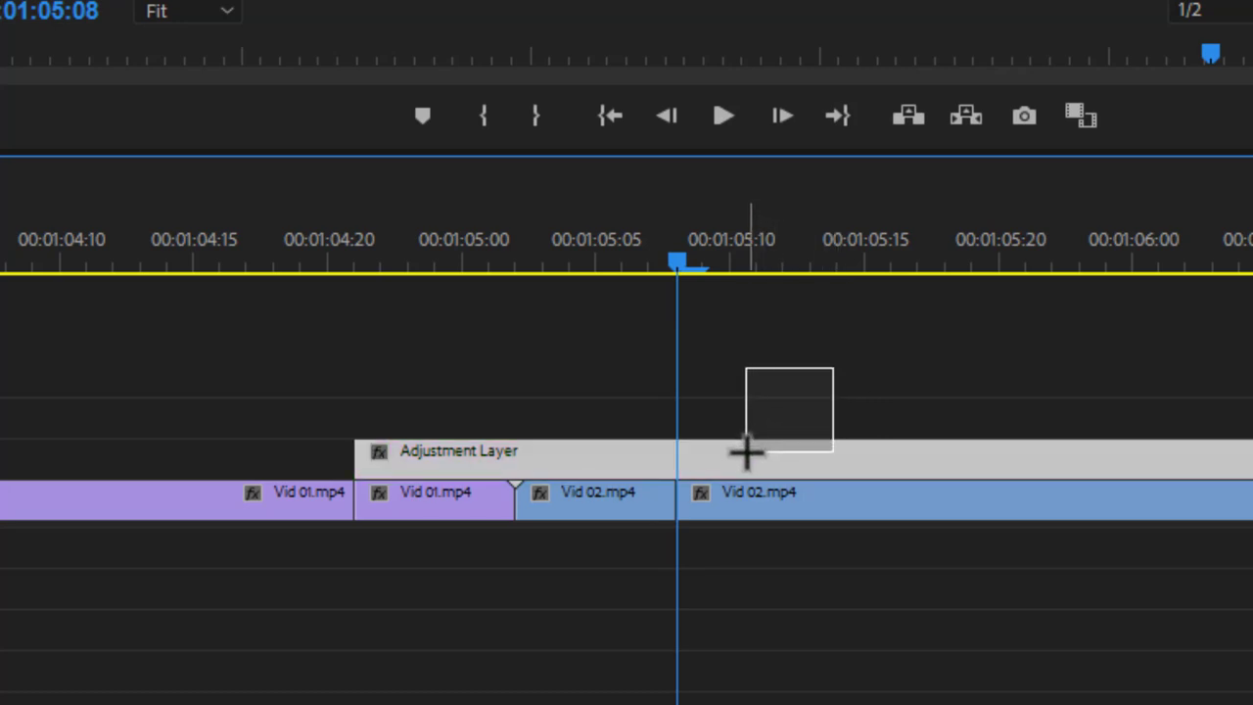
{"action": "key", "text": "ctrl+k"}
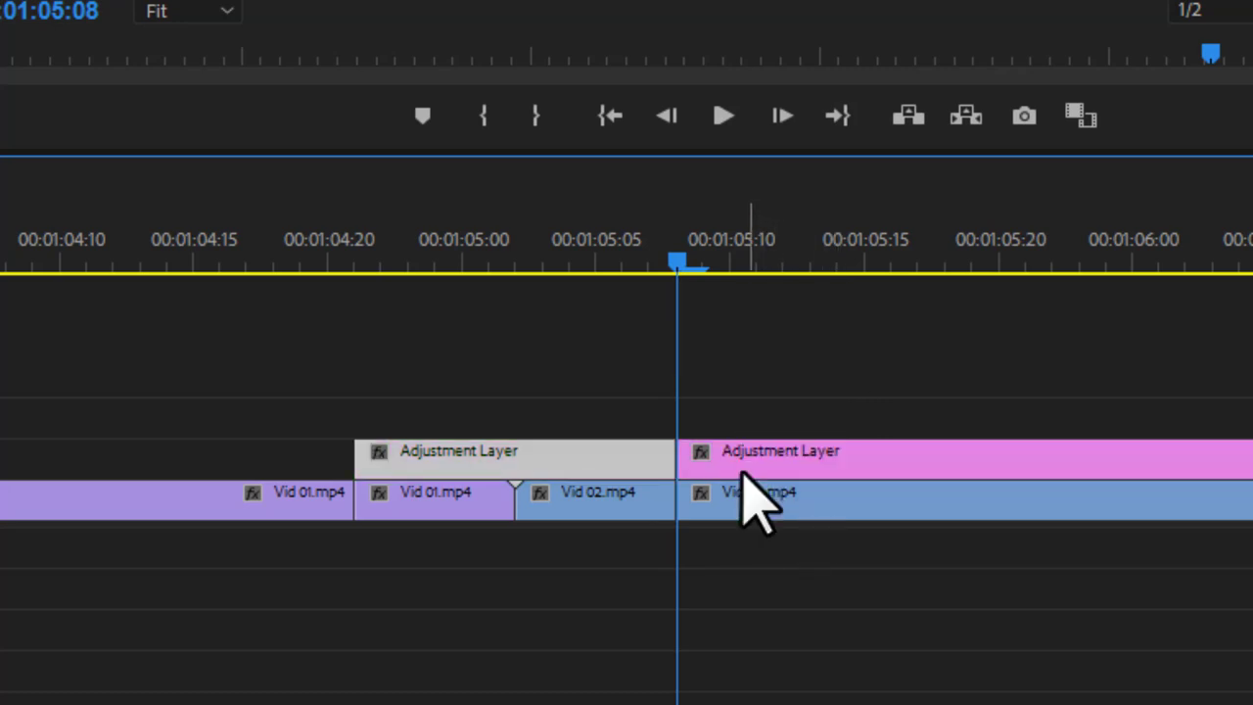
{"action": "mouse_move", "coordinate": [726, 351]}
{"action": "left_mouse_down"}
{"action": "mouse_move", "coordinate": [851, 412]}
{"action": "mouse_move", "coordinate": [892, 447]}
{"action": "mouse_move", "coordinate": [889, 437]}
{"action": "left_mouse_up"}
{"action": "key", "text": "Delete"}
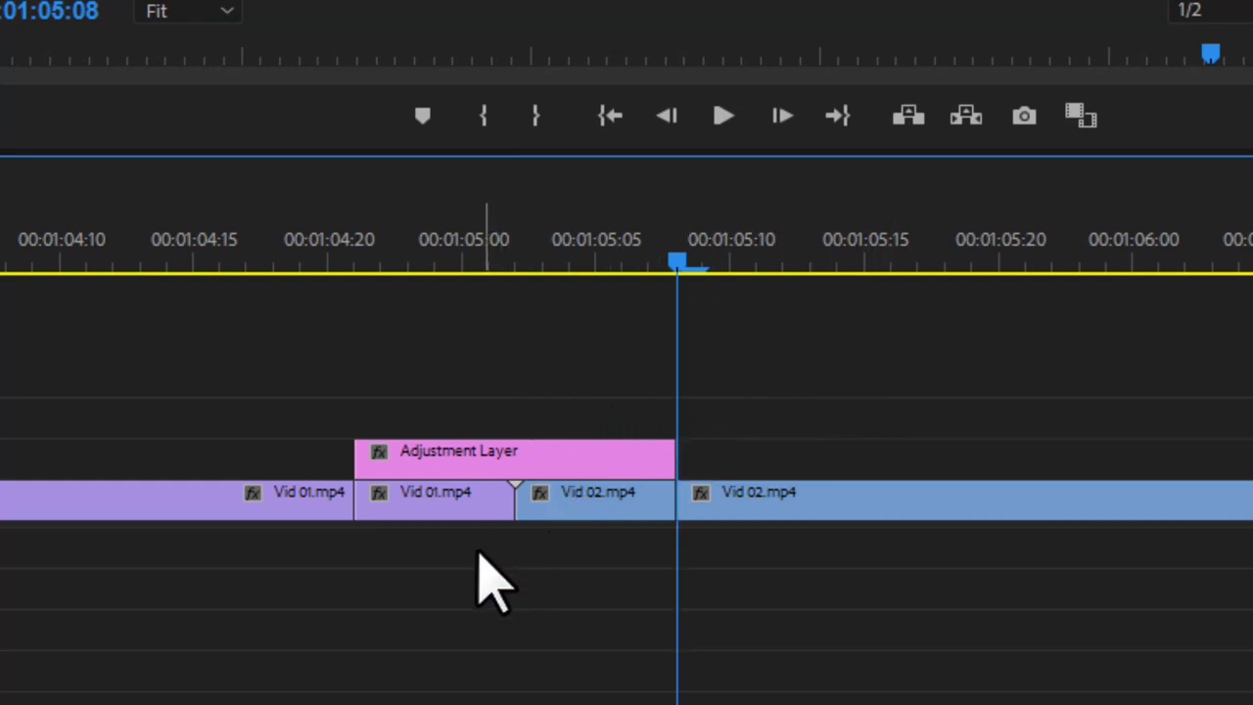
Marquee-select the Adjustment Layer together with both short clip pieces beneath it.
{"action": "left_click", "coordinate": [436, 501]}
{"action": "left_click", "coordinate": [574, 510]}
{"action": "left_click_drag", "start_coordinate": [441, 362], "coordinate": [573, 431]}
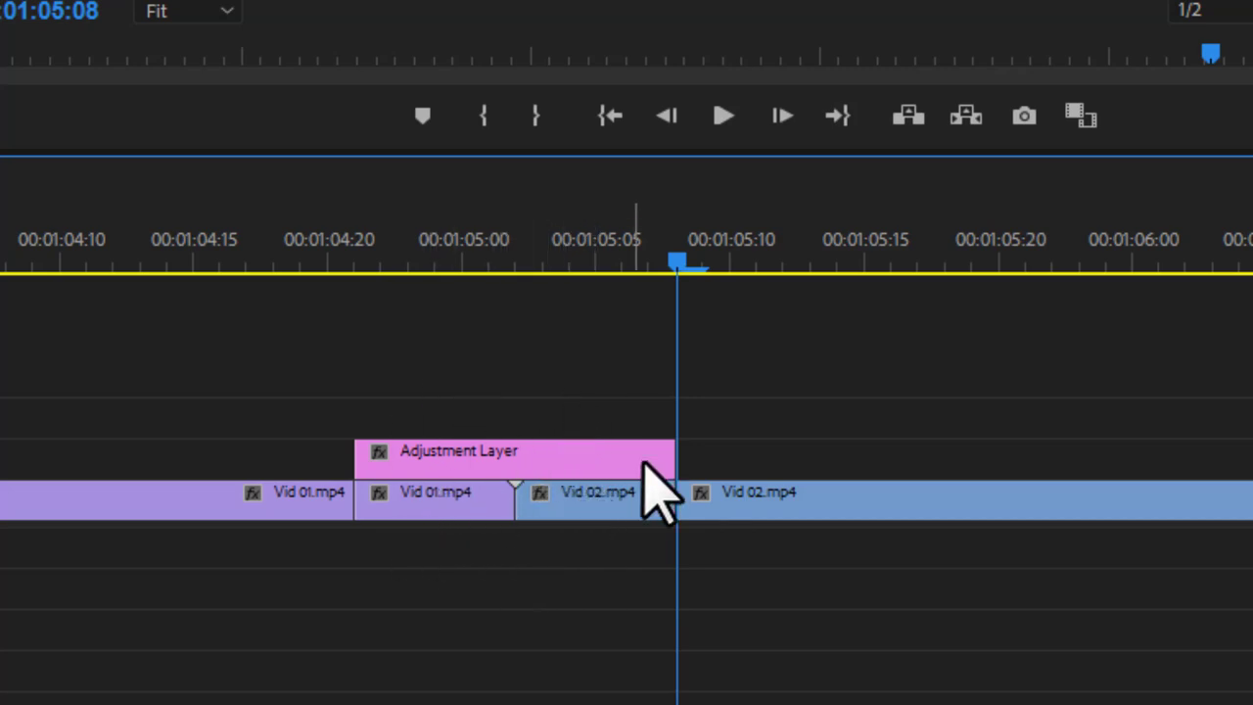
{"action": "left_click_drag", "start_coordinate": [453, 389], "coordinate": [650, 605]}
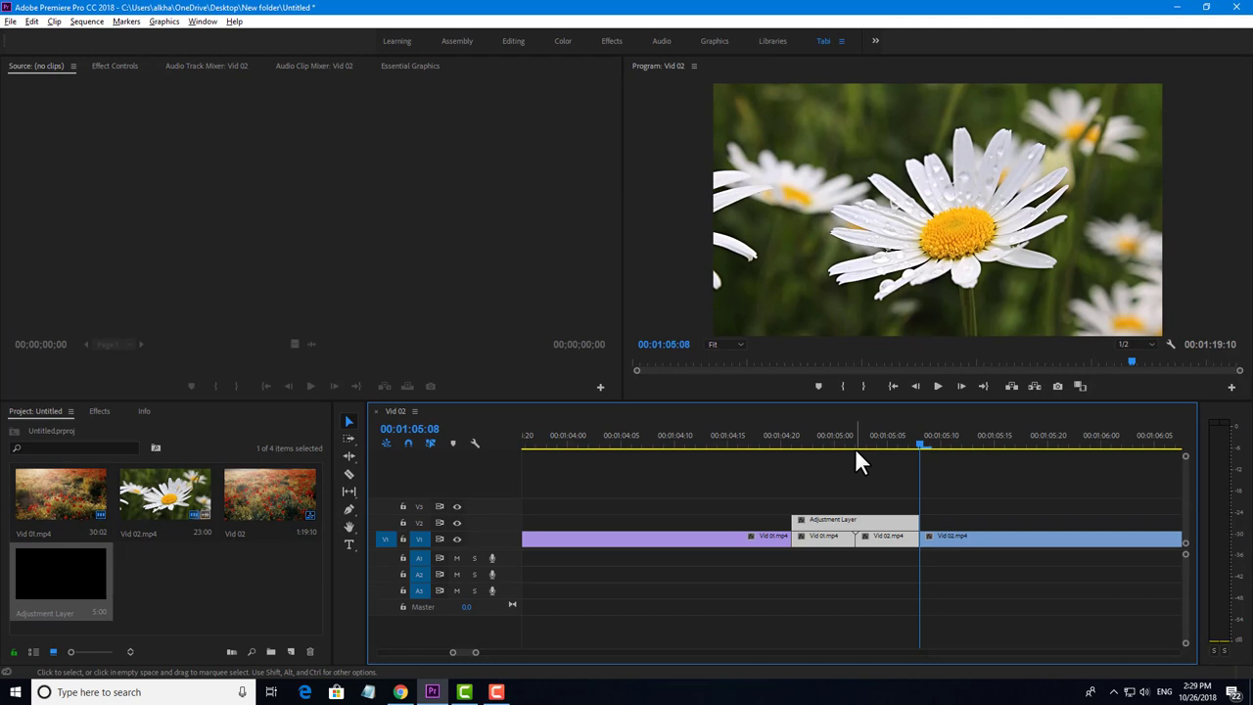
Deselect the clips and play through the cut from the poppy footage into the daisy footage twice.
{"action": "left_click", "coordinate": [850, 485]}
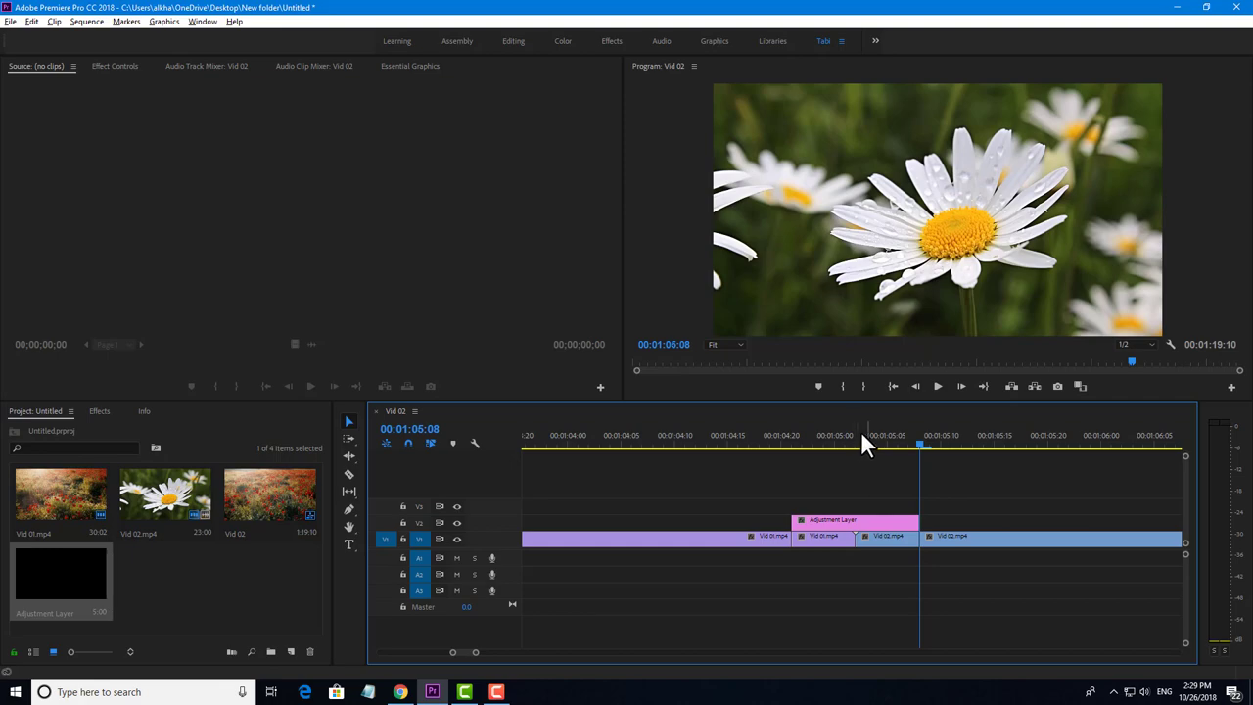
{"action": "left_click", "coordinate": [730, 443]}
{"action": "left_click_drag", "start_coordinate": [475, 630], "coordinate": [445, 630]}
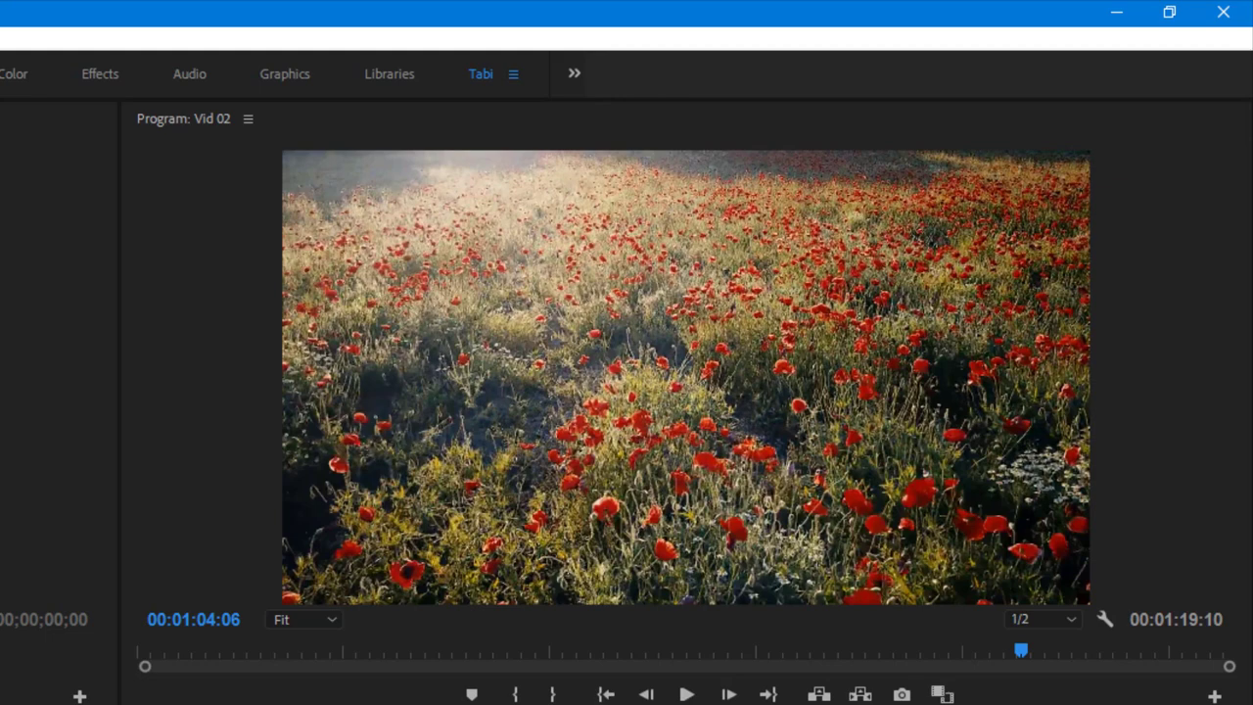
{"action": "key", "text": "space"}
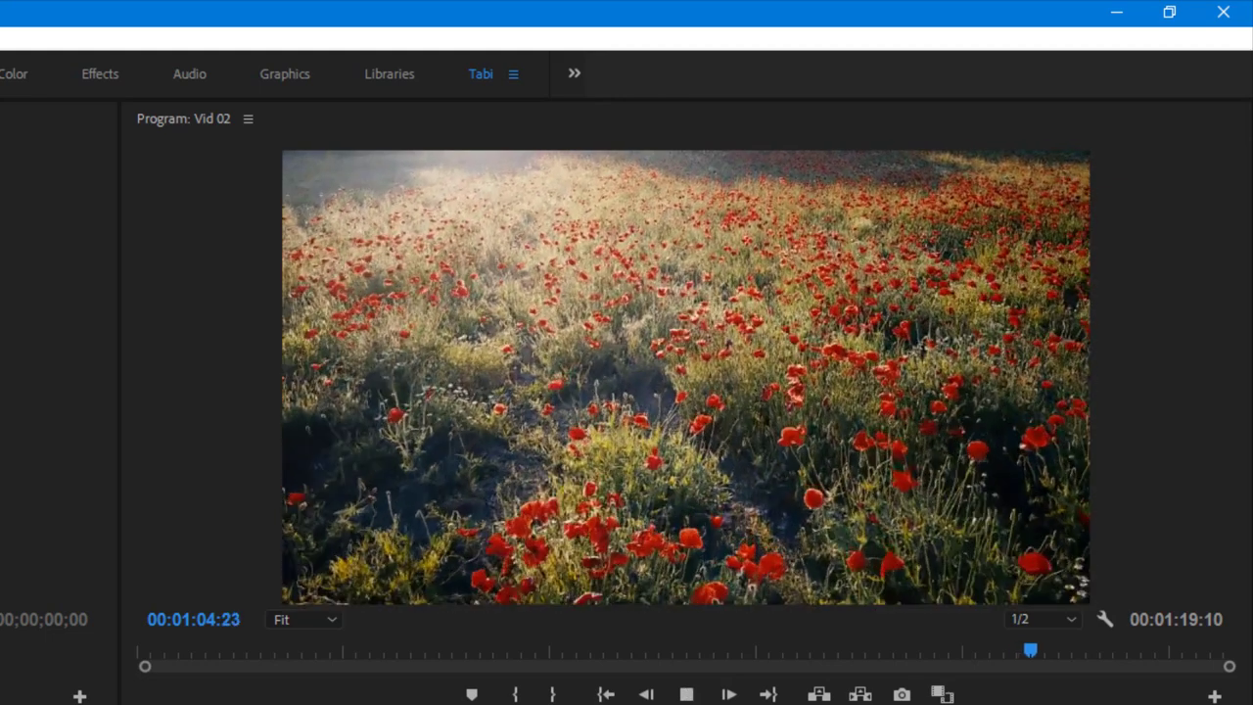
{"action": "key", "text": "space"}
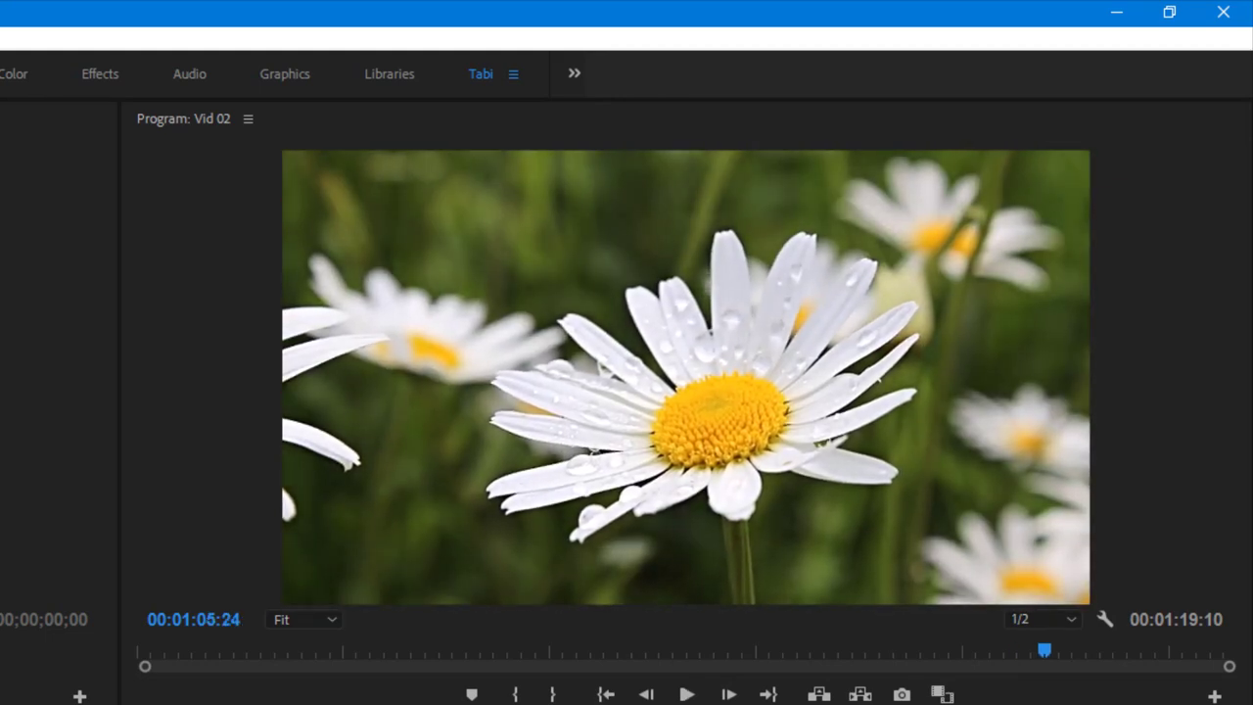
{"action": "key", "text": "Left"}
{"action": "key", "text": "Left"}
{"action": "key", "text": "Left"}
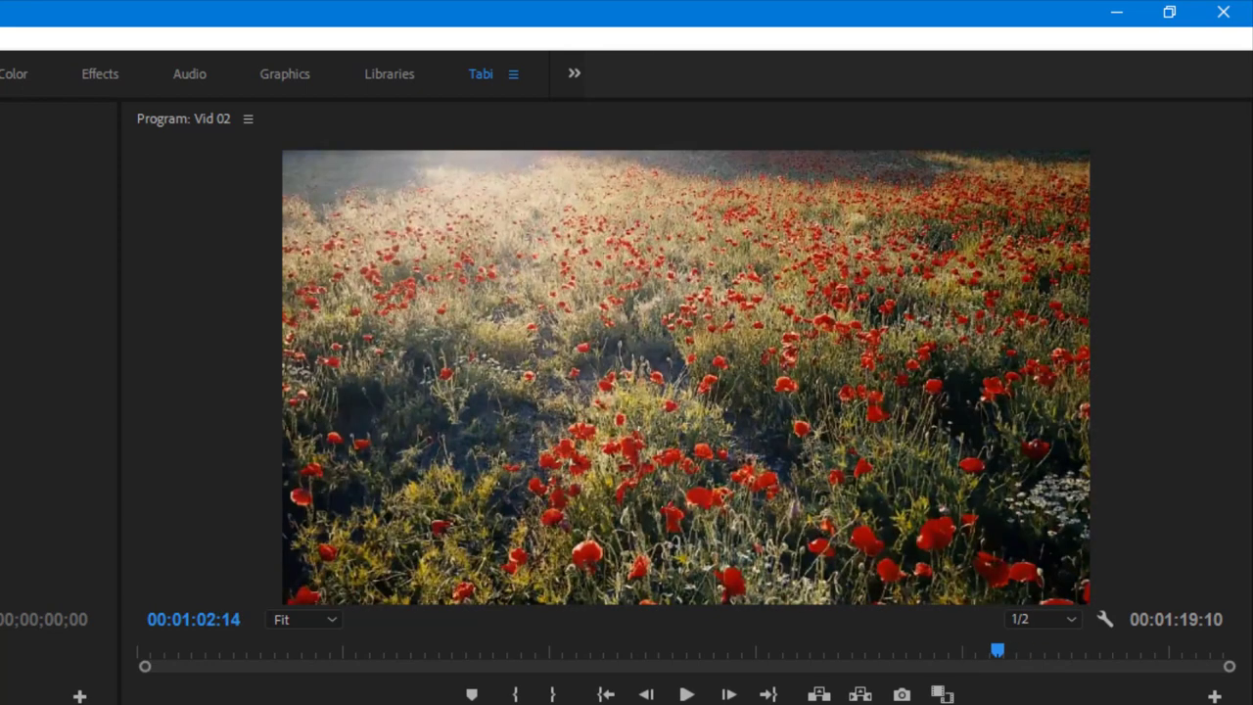
{"action": "key", "text": "space"}
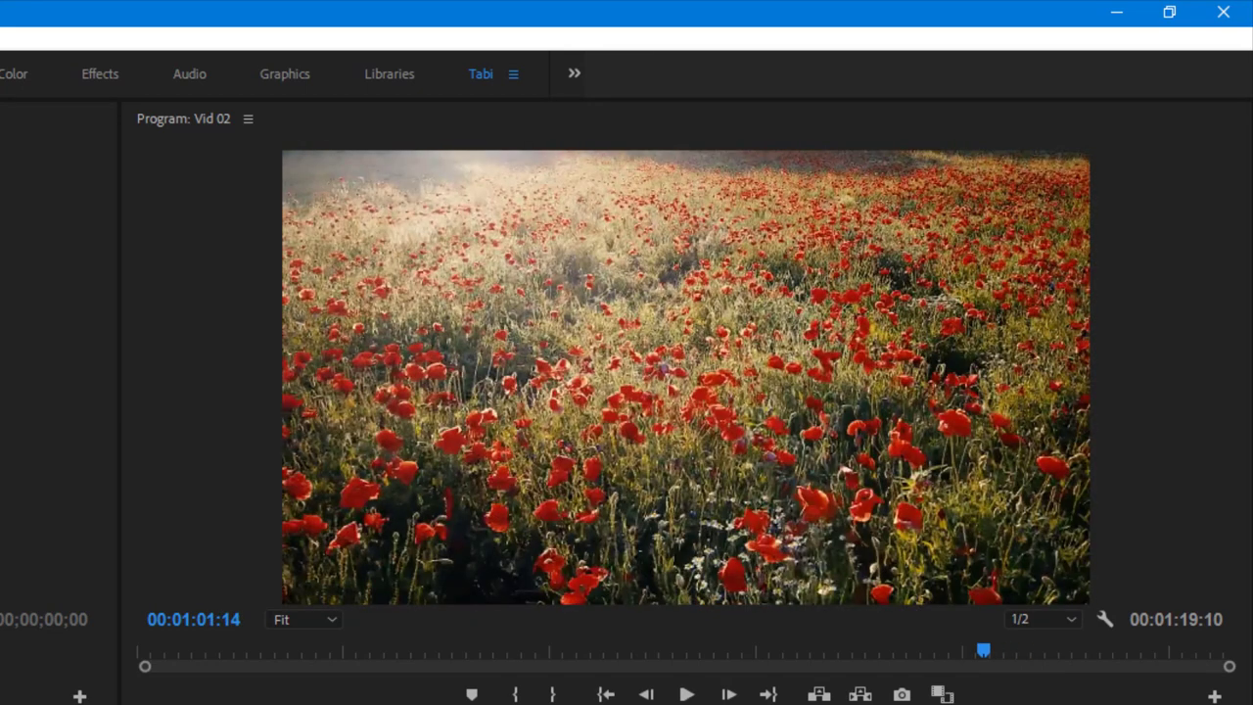
{"action": "key", "text": "space"}
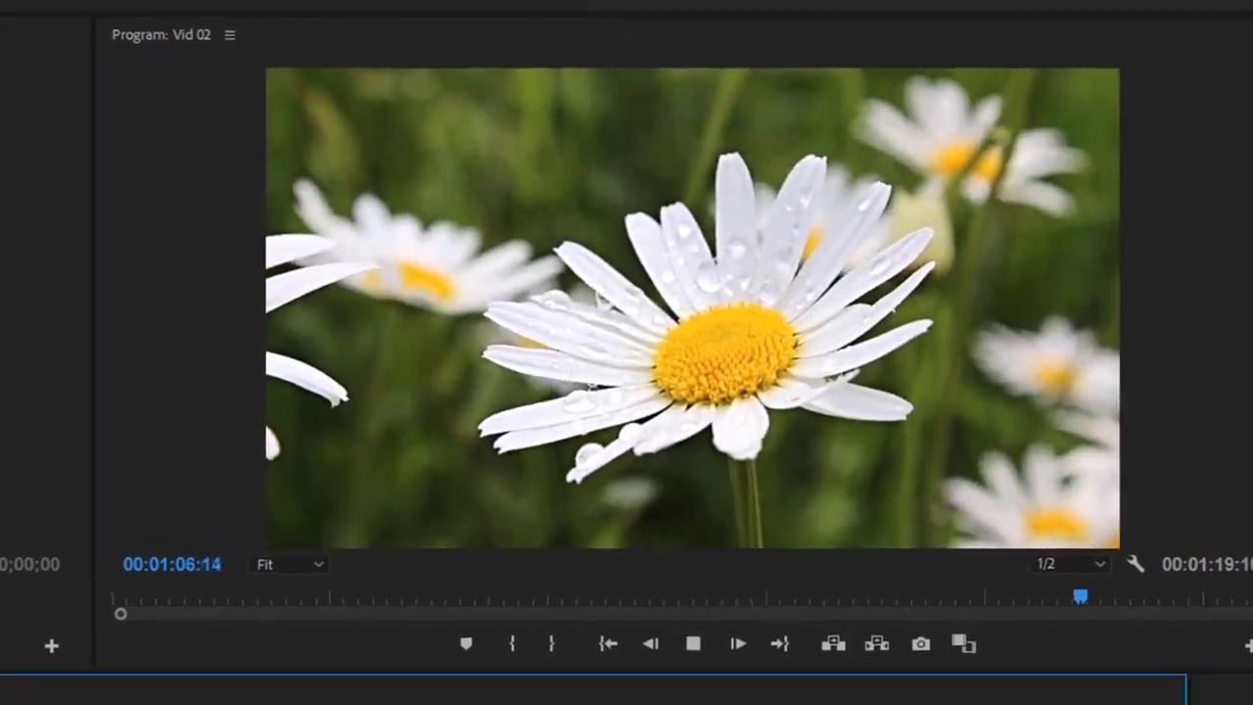
{"action": "key", "text": "space"}
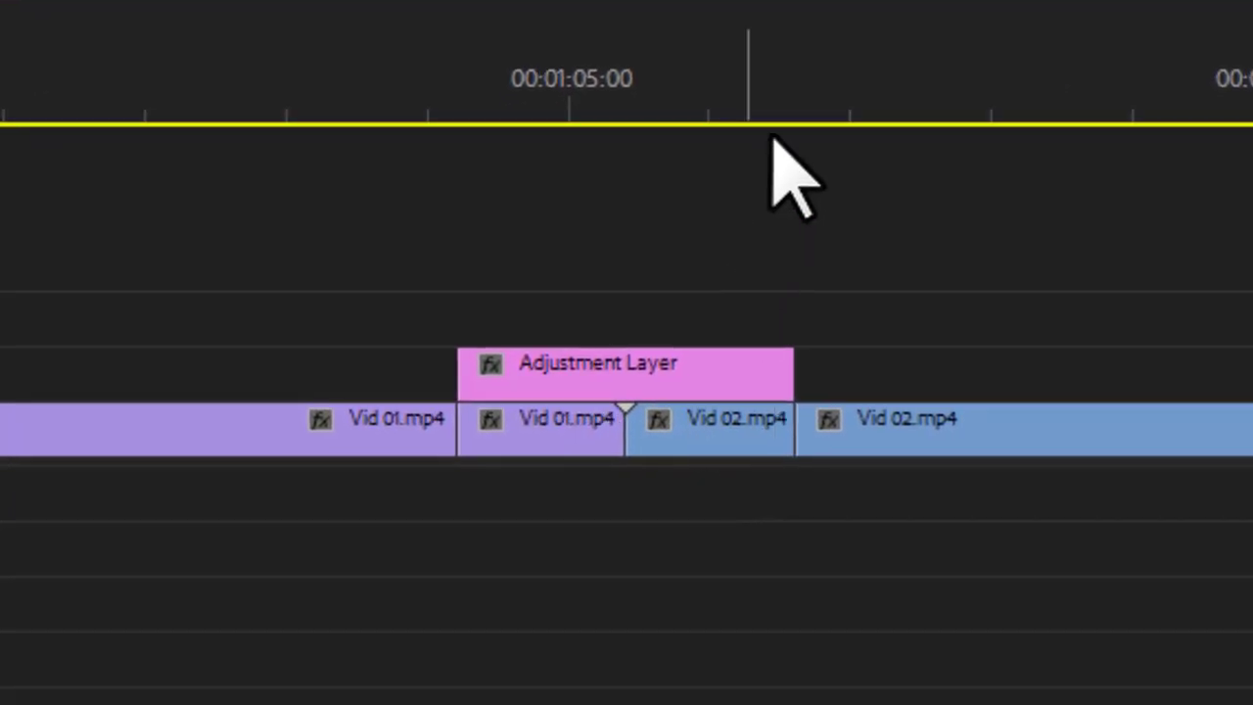
Park the playhead at 00:01:05:00 on the cut.
{"action": "left_click", "coordinate": [699, 101]}
{"action": "left_click_drag", "start_coordinate": [698, 101], "coordinate": [598, 102]}
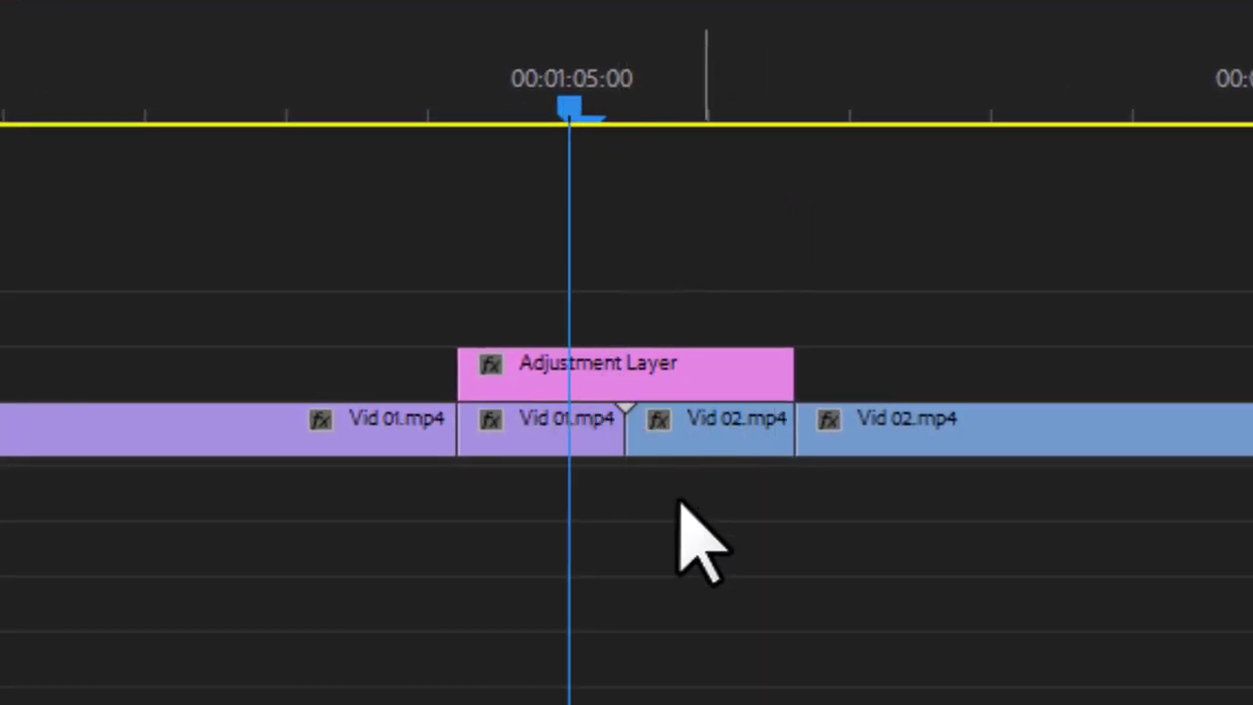
{"action": "scroll", "coordinate": [683, 505], "scroll_direction": "up", "scroll_amount": 2}
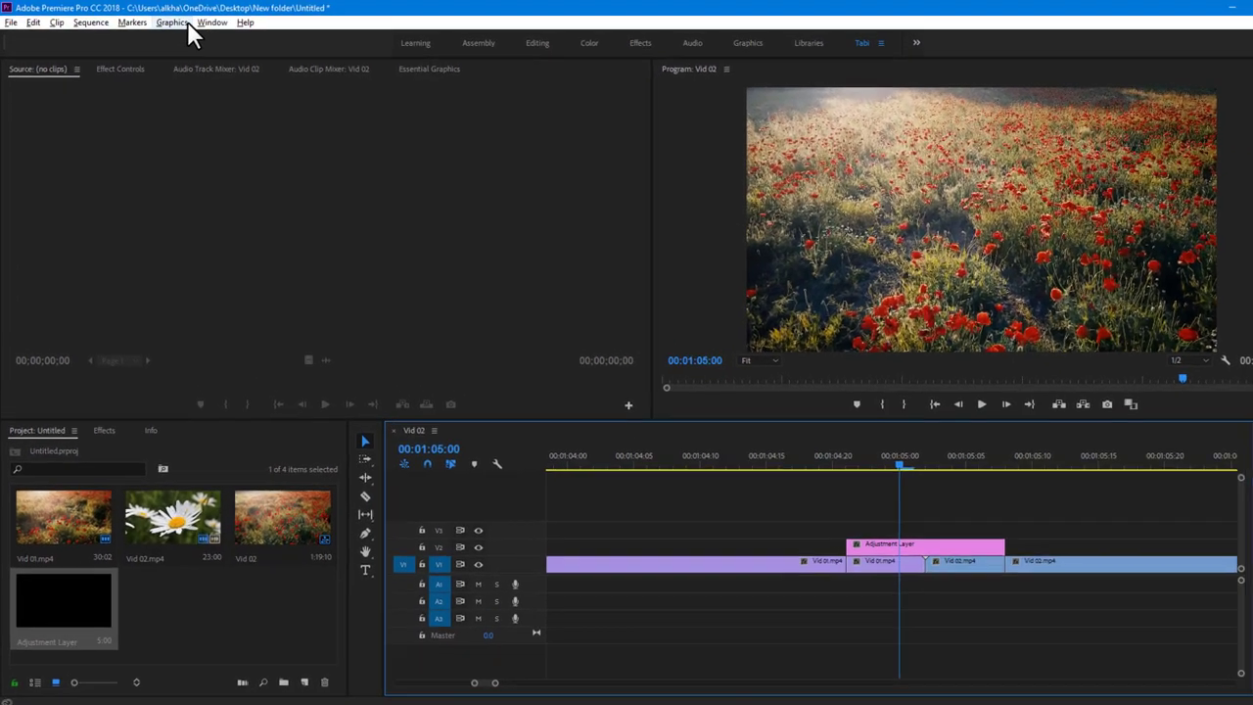
Show the Effects panel and expand the Presets folder.
{"action": "left_click", "coordinate": [212, 25]}
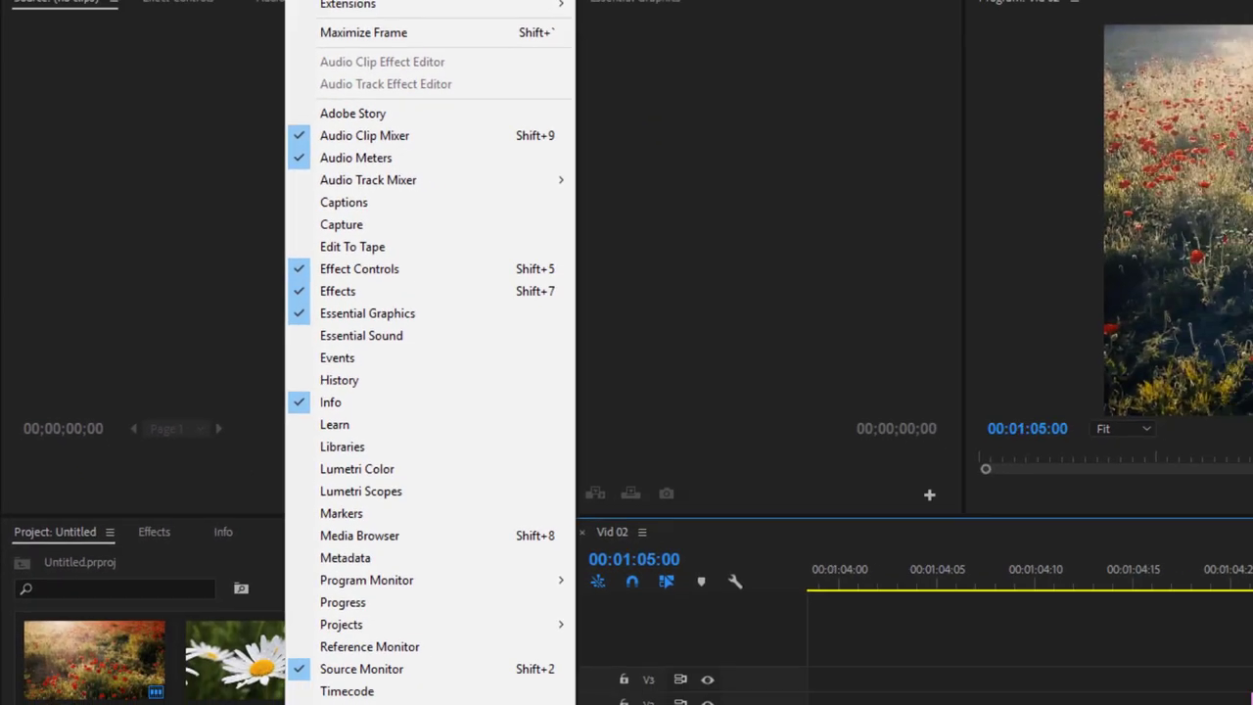
{"action": "left_click", "coordinate": [148, 573]}
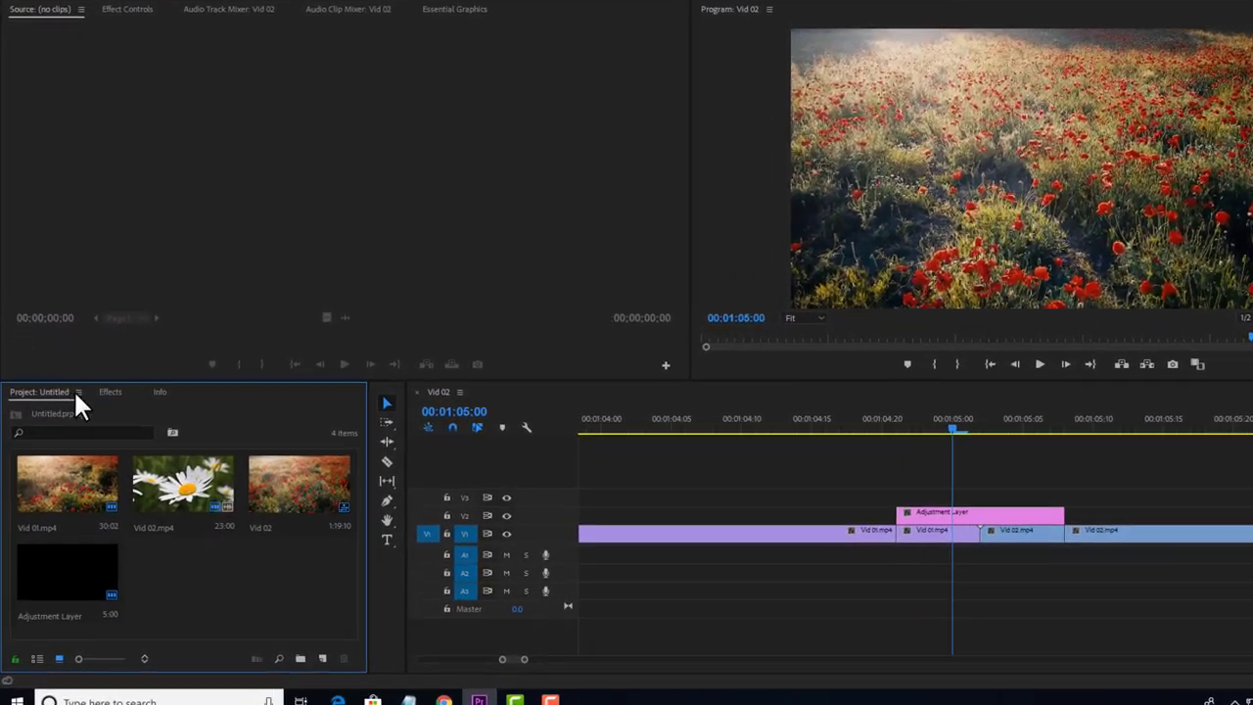
{"action": "left_click", "coordinate": [98, 413]}
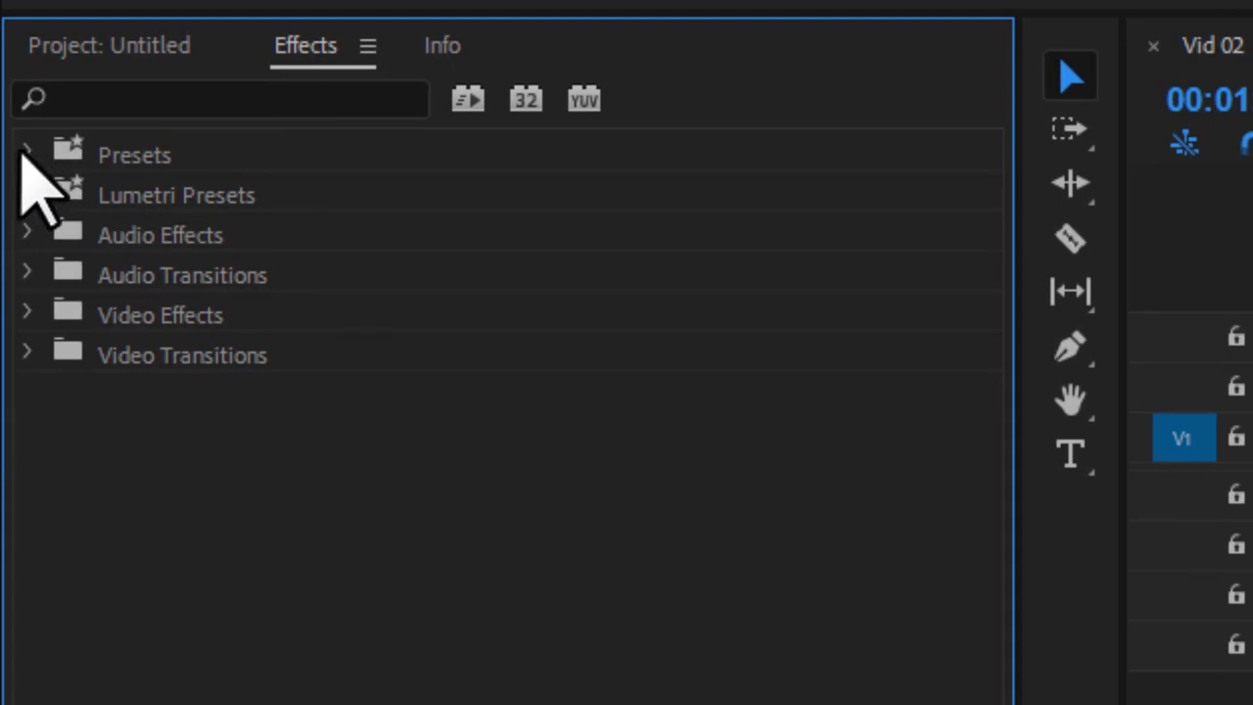
{"action": "left_click", "coordinate": [25, 153]}
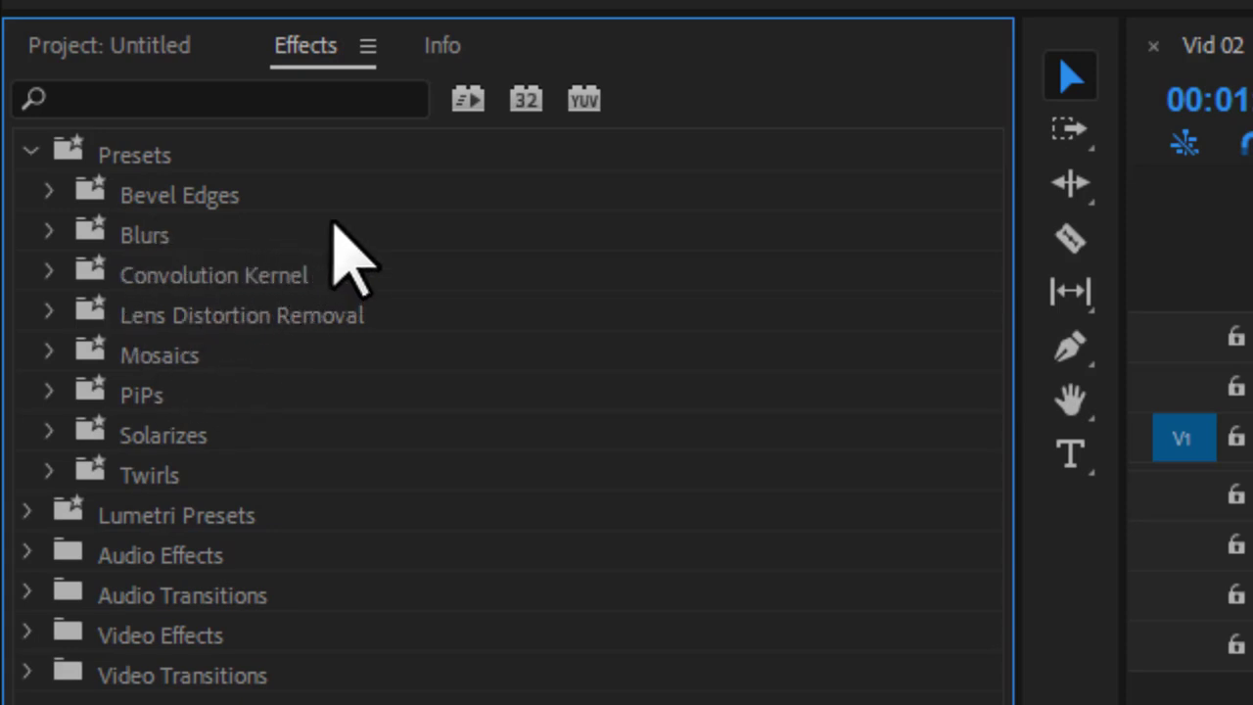
Choose Import Presets... from the Presets folder's right-click menu.
{"action": "right_click", "coordinate": [342, 186]}
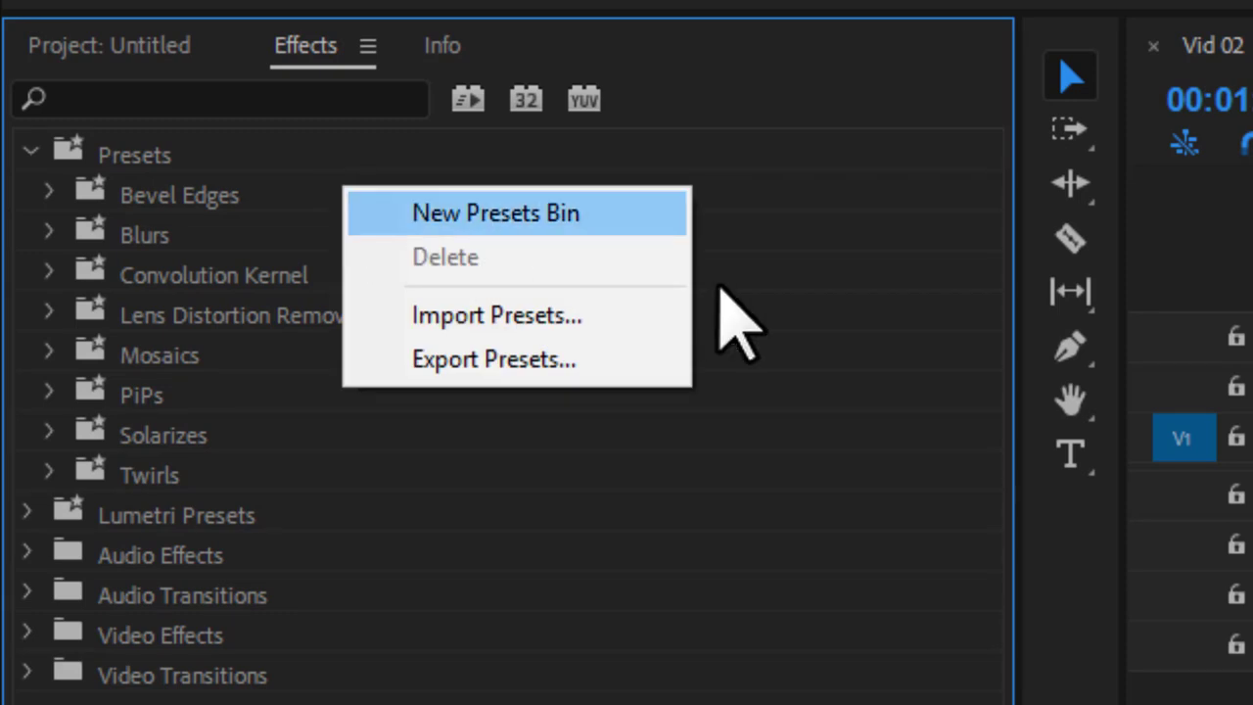
{"action": "right_click", "coordinate": [746, 264]}
{"action": "right_click", "coordinate": [467, 239]}
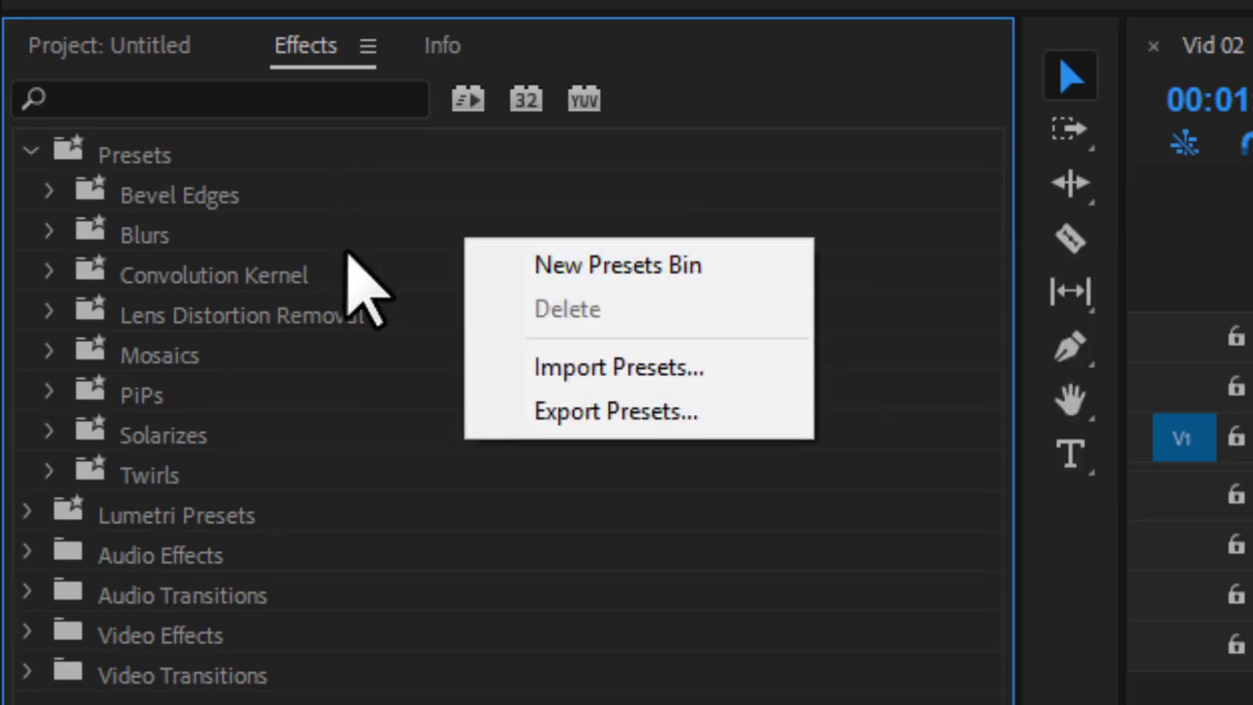
{"action": "right_click", "coordinate": [397, 591]}
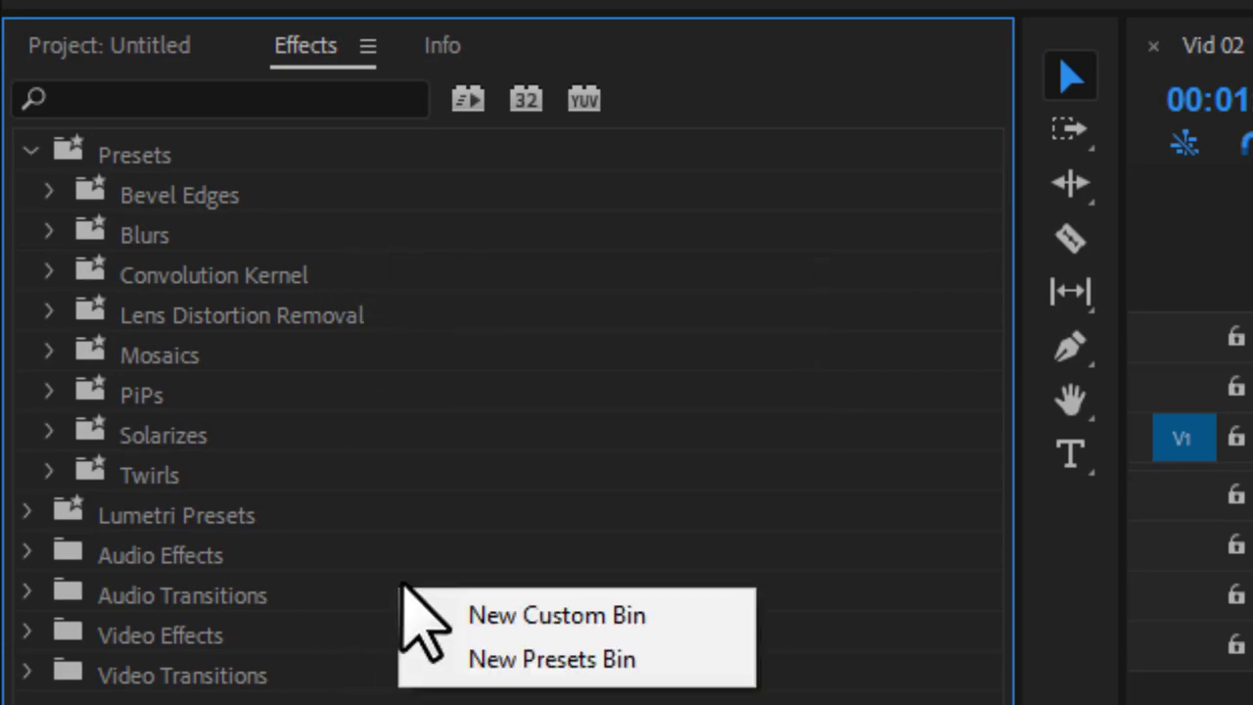
{"action": "right_click", "coordinate": [325, 521]}
{"action": "right_click", "coordinate": [551, 264]}
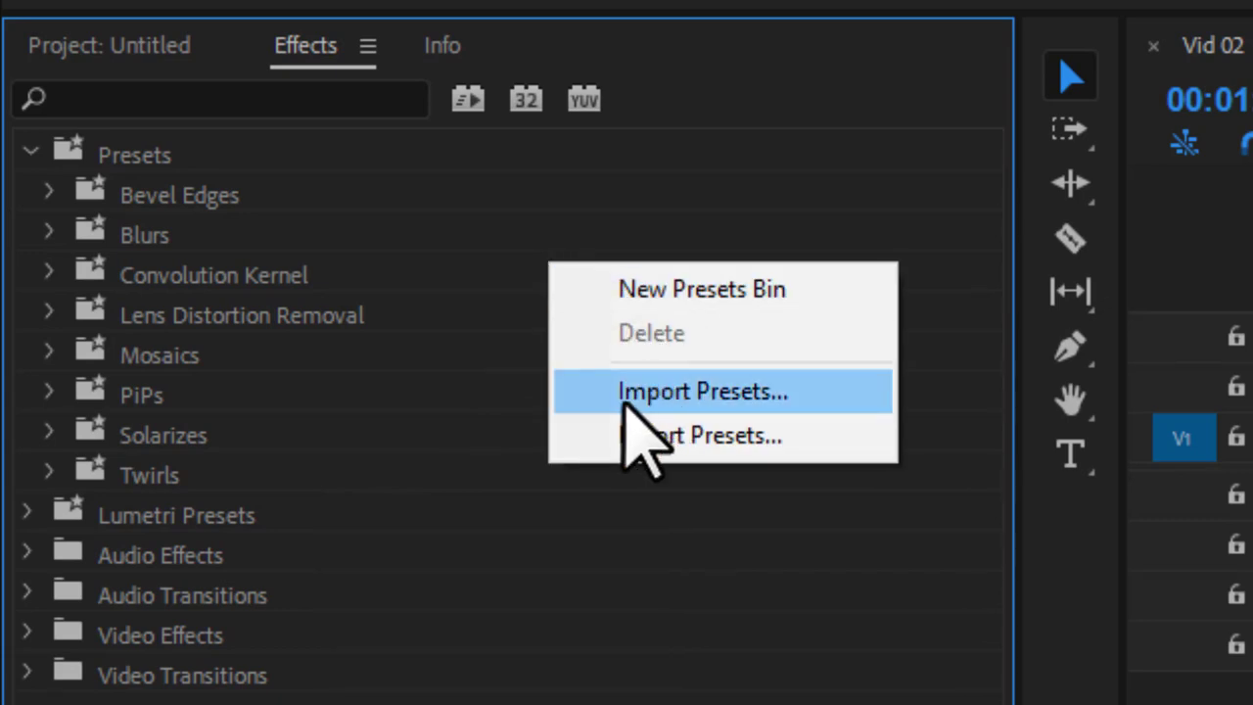
{"action": "left_click", "coordinate": [725, 393]}
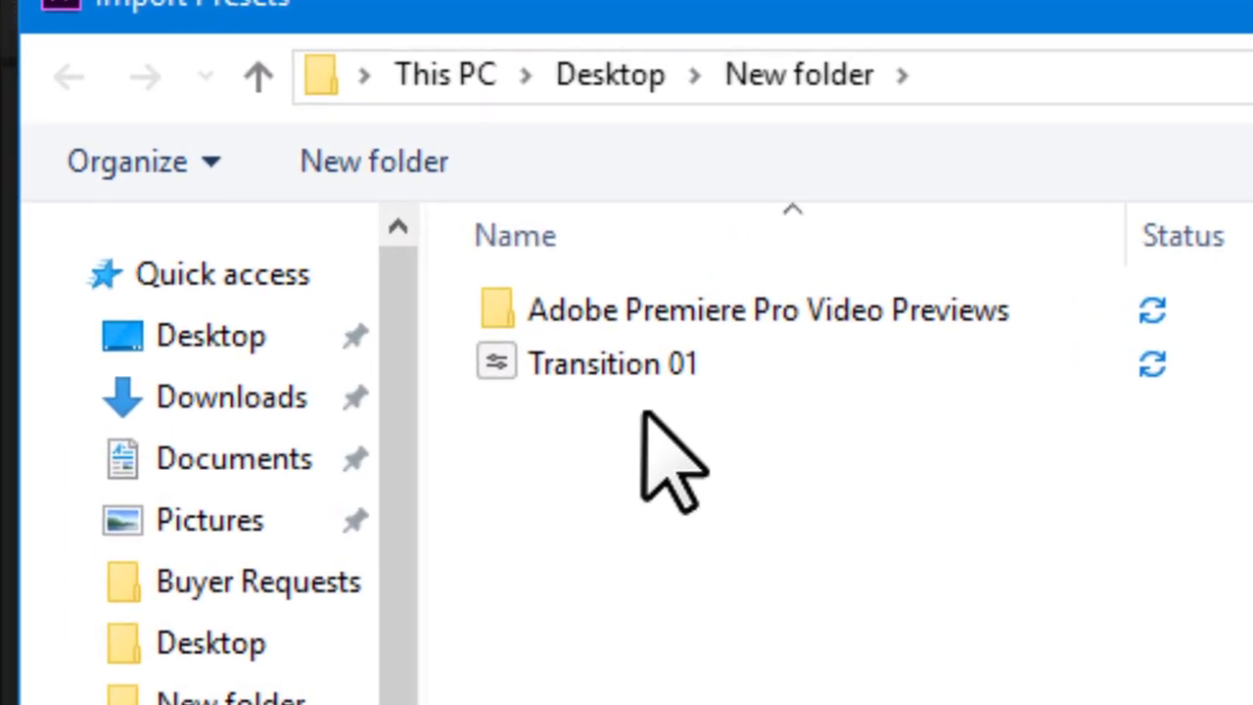
Import the Transition 01 preset file and expand its new creator folder under Presets.
{"action": "left_click", "coordinate": [676, 367]}
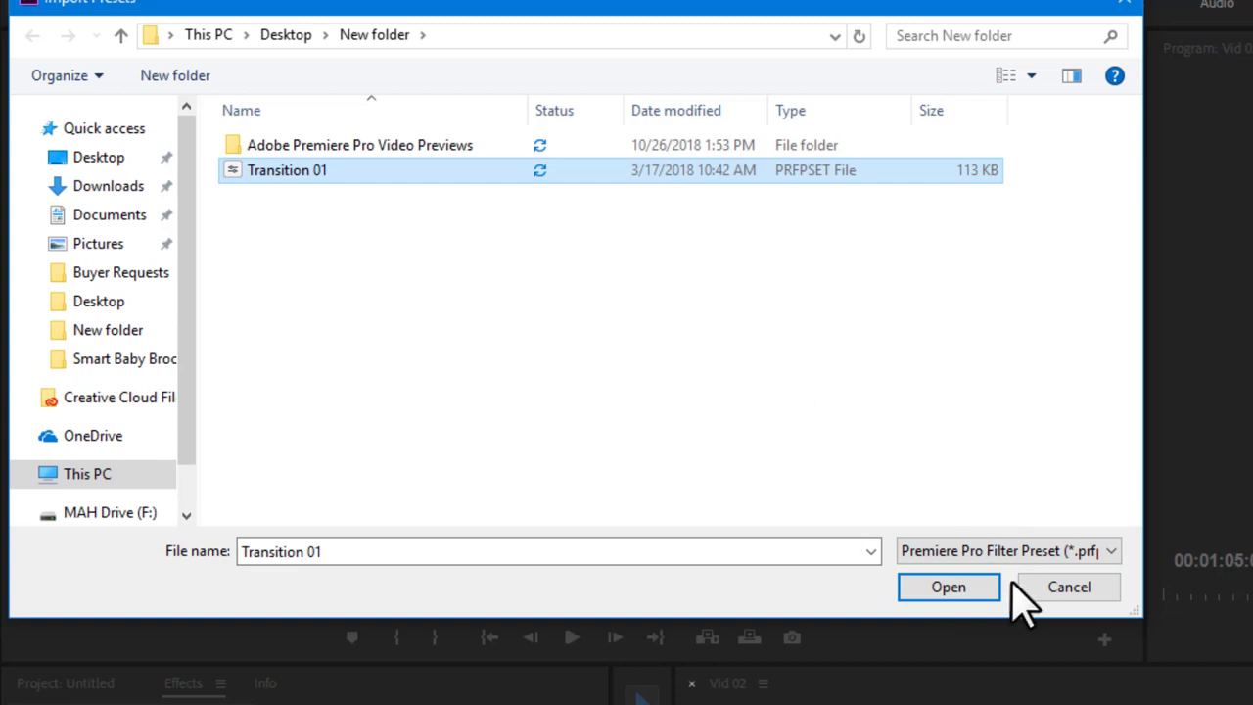
{"action": "left_click", "coordinate": [950, 588]}
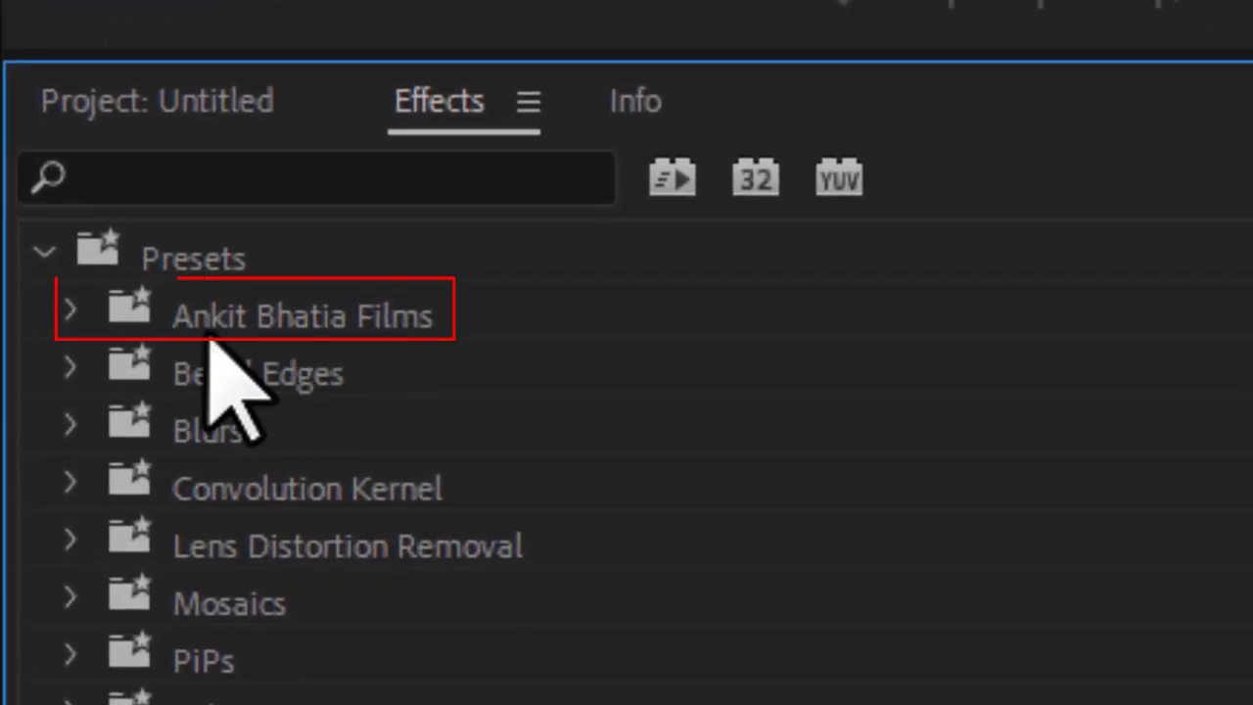
{"action": "left_click", "coordinate": [257, 327]}
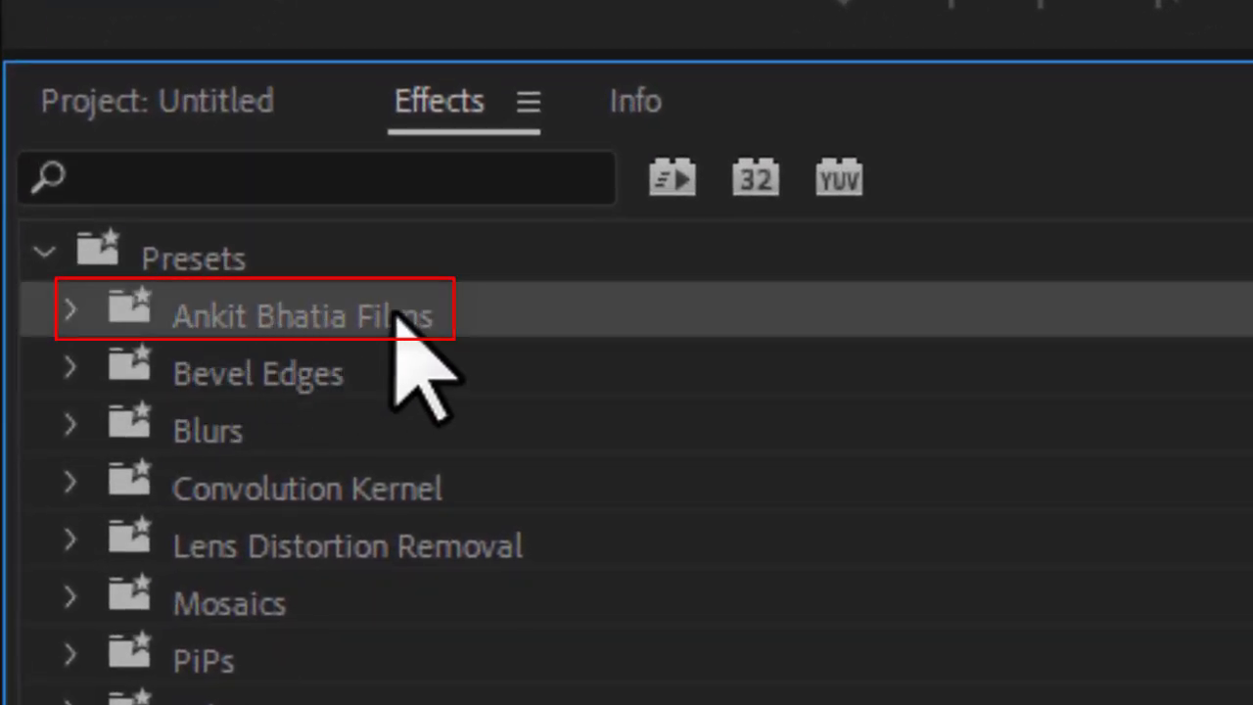
{"action": "left_click", "coordinate": [71, 311]}
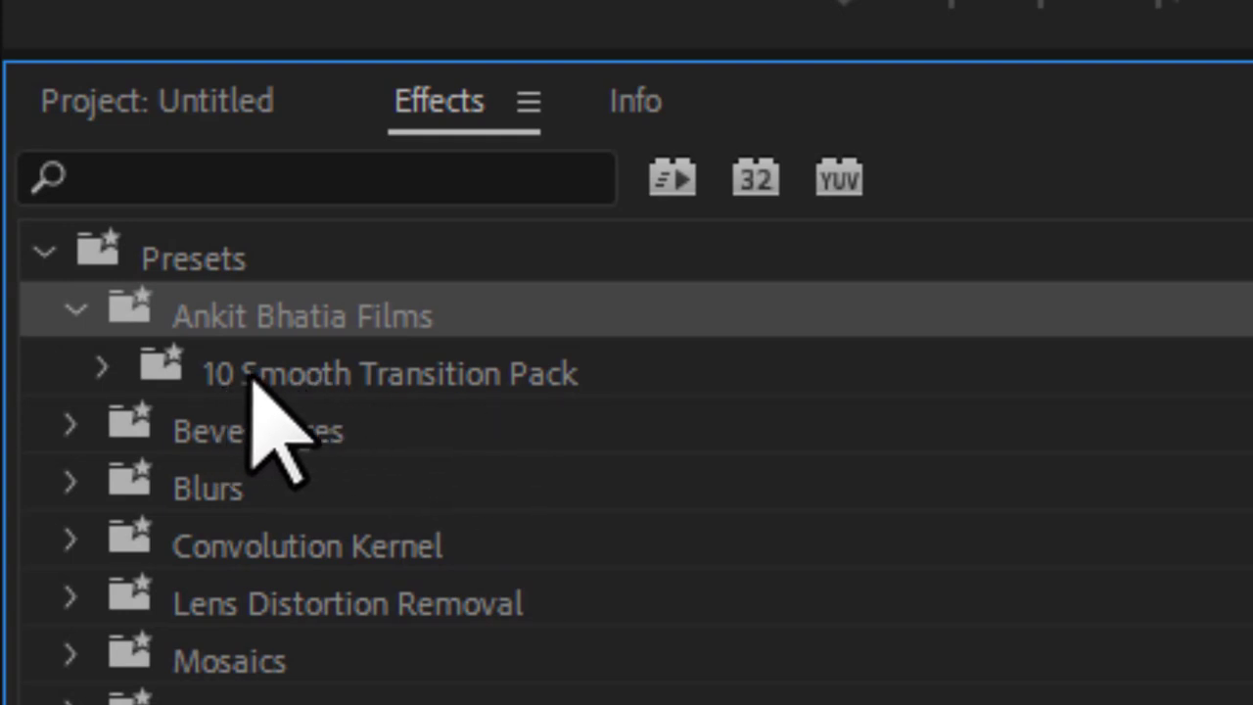
Expand 10 Smooth Transition Pack and select 0. Base Preset to read its usage notes.
{"action": "left_click", "coordinate": [101, 370]}
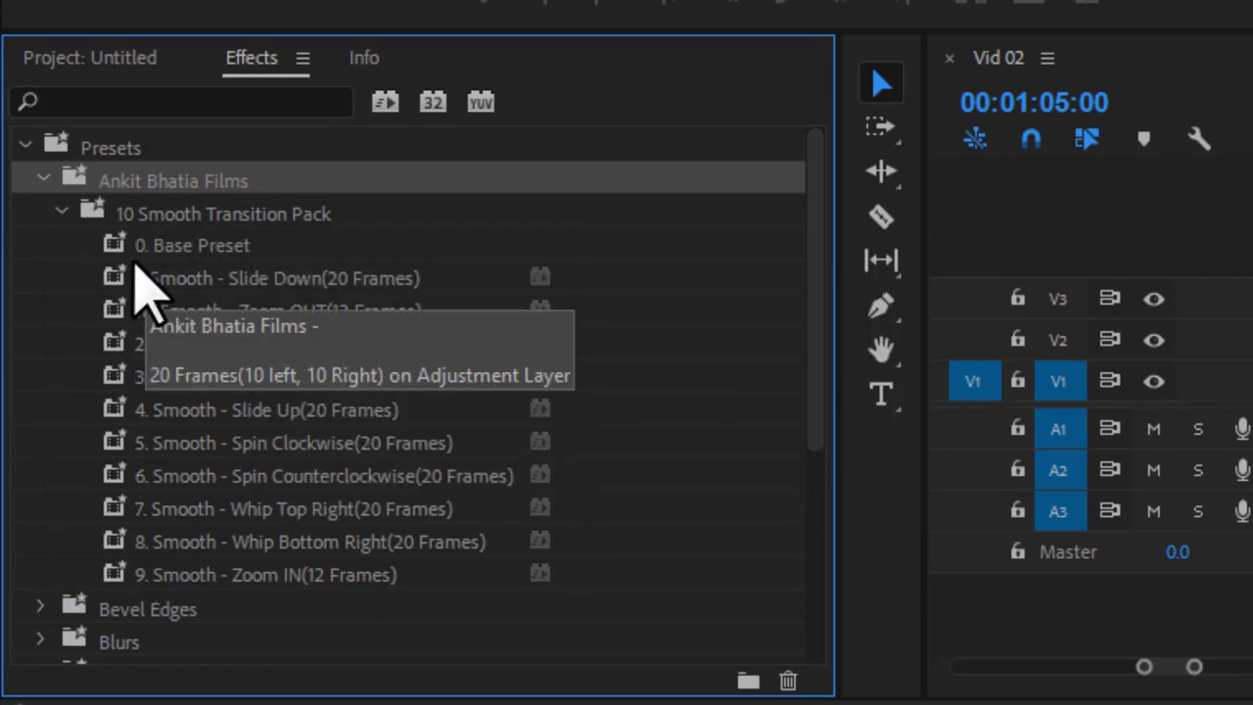
{"action": "mouse_move", "coordinate": [192, 246]}
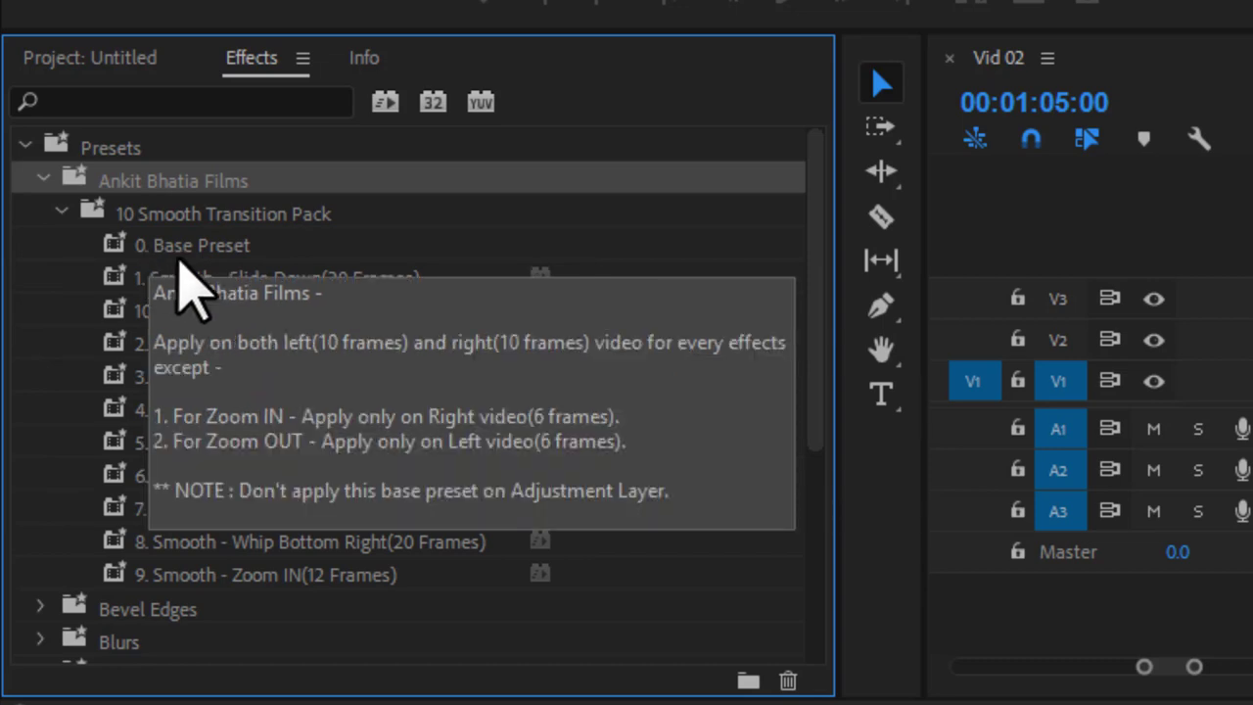
{"action": "left_click", "coordinate": [177, 255]}
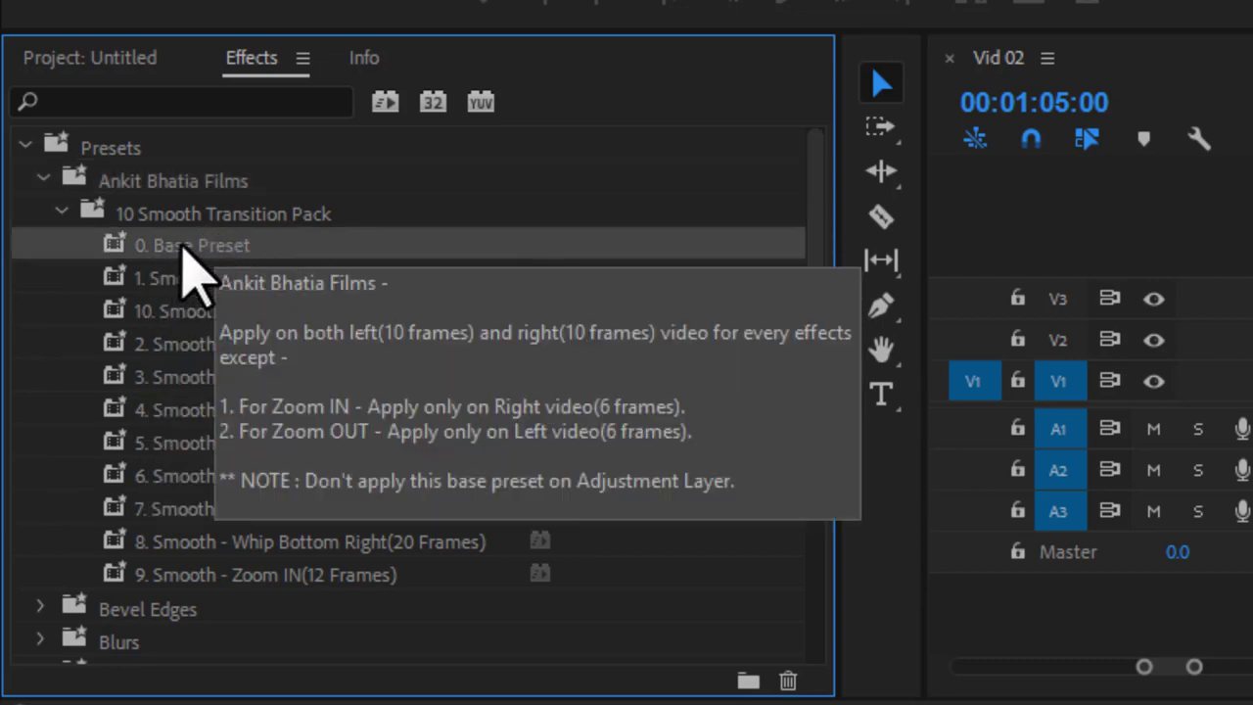
Drag 0. Base Preset onto the Vid 01 piece, then onto the Vid 02 piece.
{"action": "left_click_drag", "start_coordinate": [162, 263], "coordinate": [169, 367]}
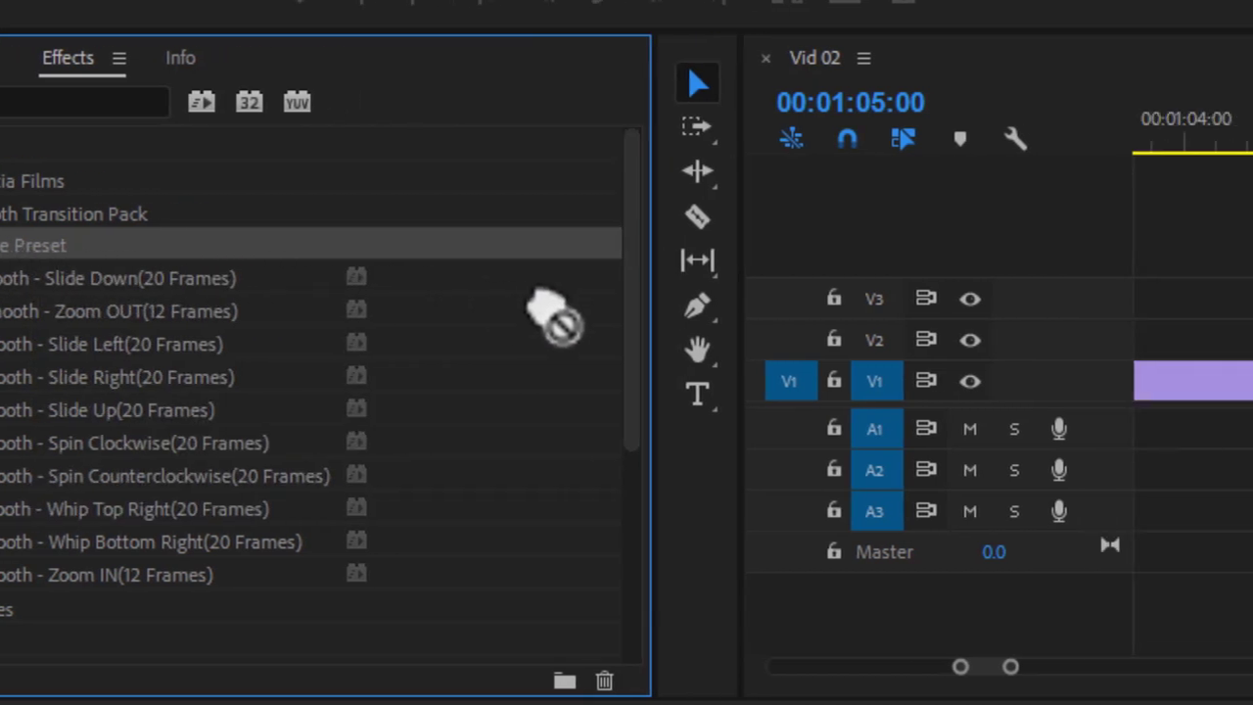
{"action": "left_click_drag", "start_coordinate": [168, 367], "coordinate": [861, 389]}
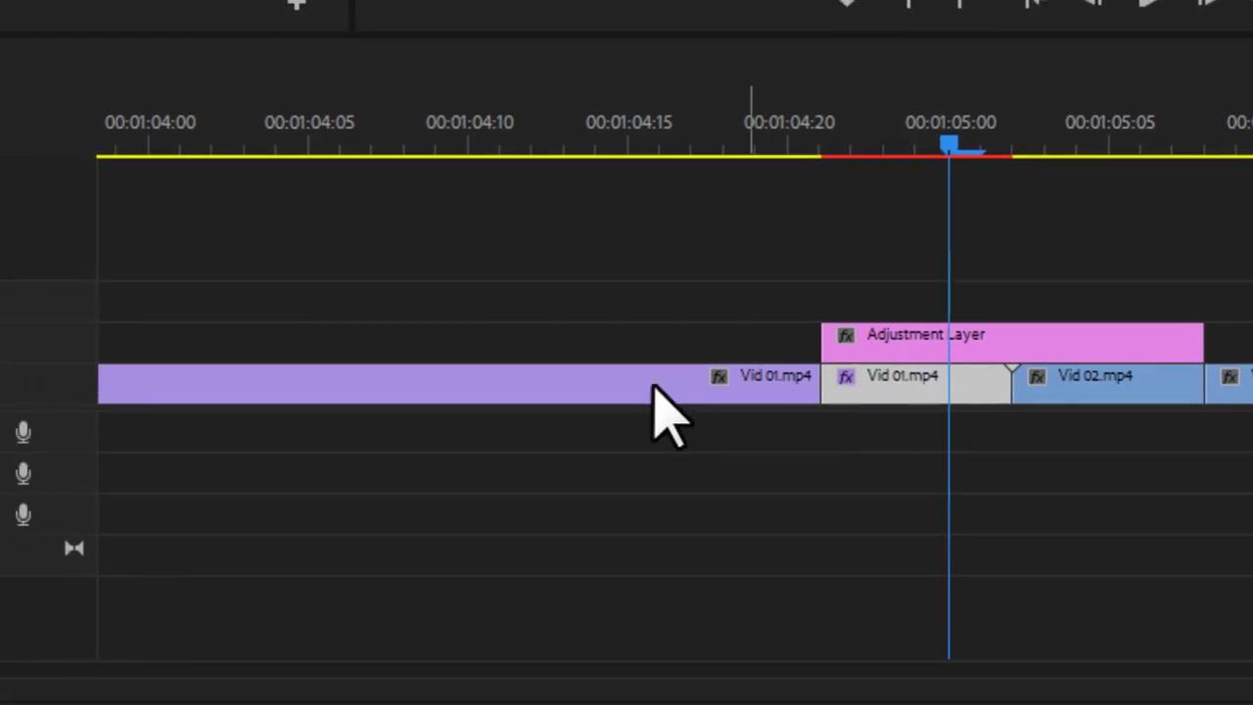
{"action": "mouse_move", "coordinate": [192, 307]}
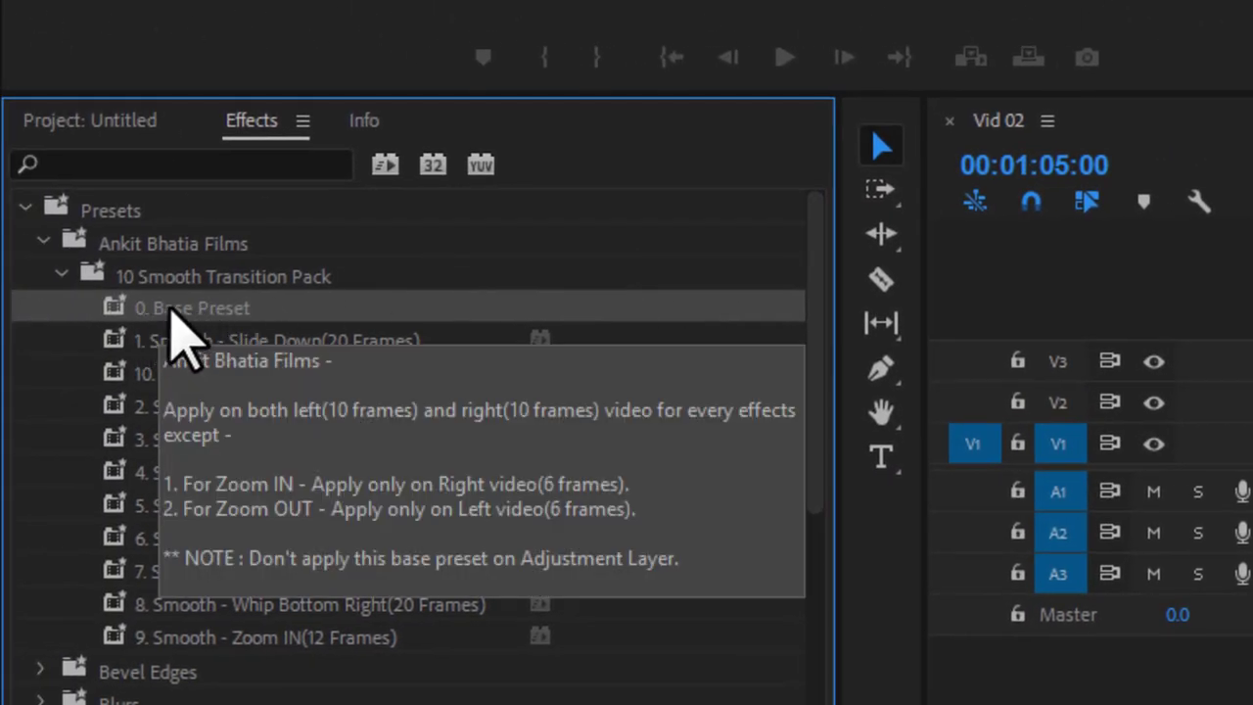
{"action": "left_click_drag", "start_coordinate": [171, 307], "coordinate": [709, 588]}
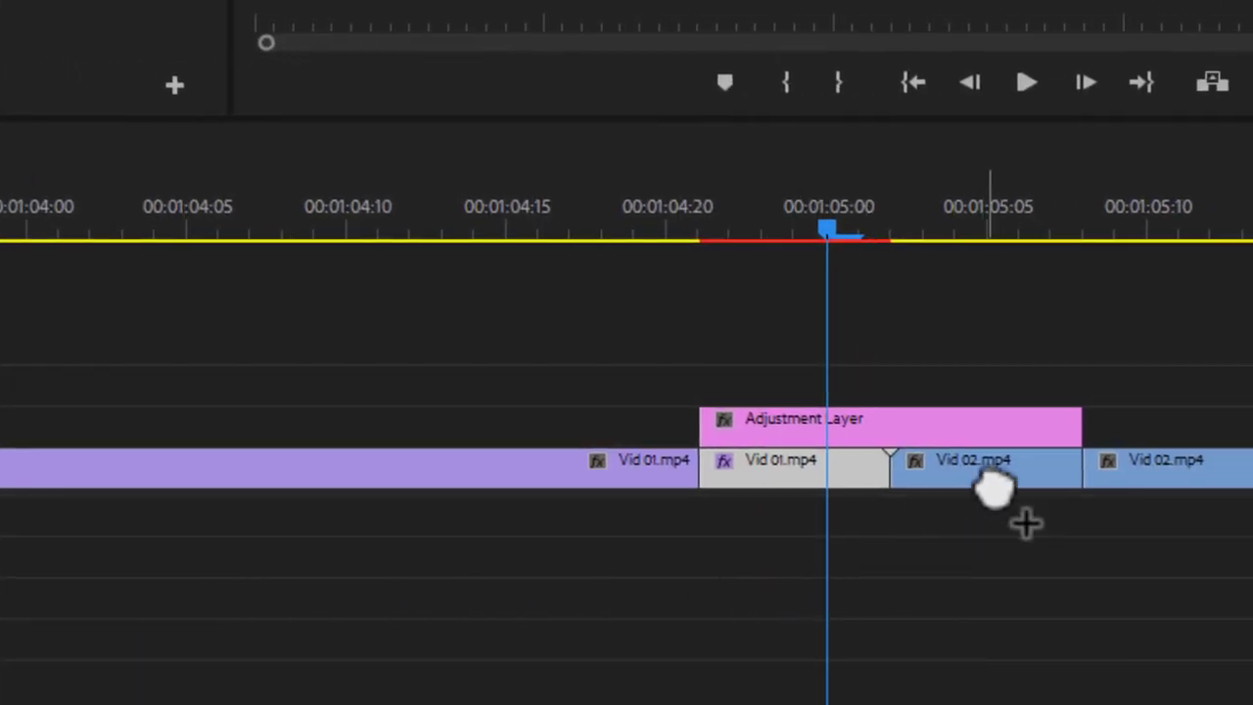
{"action": "left_click_drag", "start_coordinate": [709, 587], "coordinate": [979, 477]}
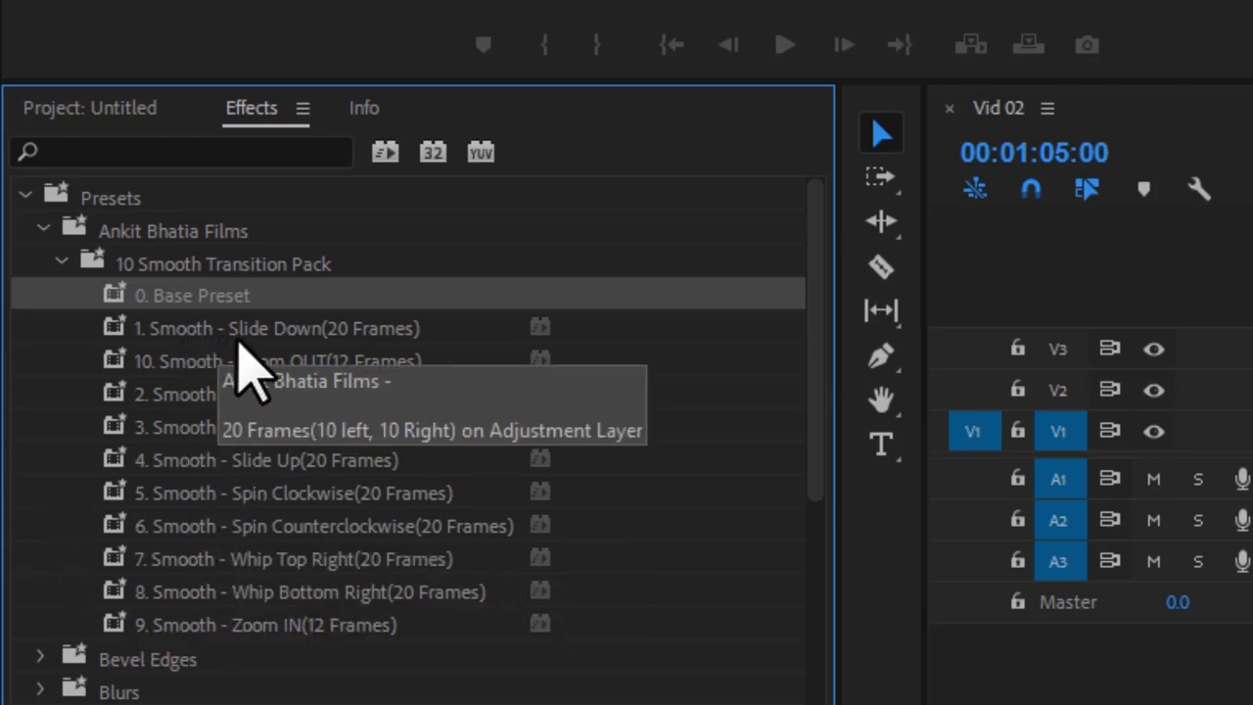
Drop the '1. Smooth - Slide Down' preset onto the Adjustment Layer clip on V2.
{"action": "left_click_drag", "start_coordinate": [343, 331], "coordinate": [328, 338]}
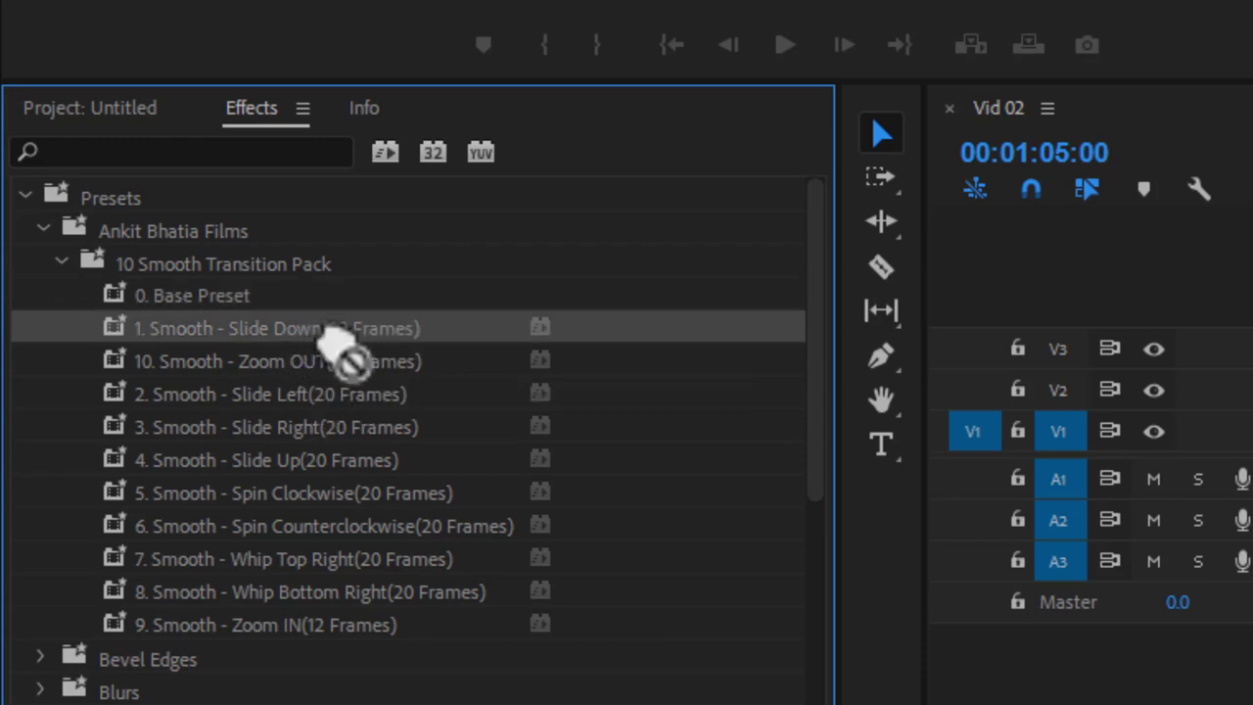
{"action": "left_click_drag", "start_coordinate": [401, 354], "coordinate": [591, 411]}
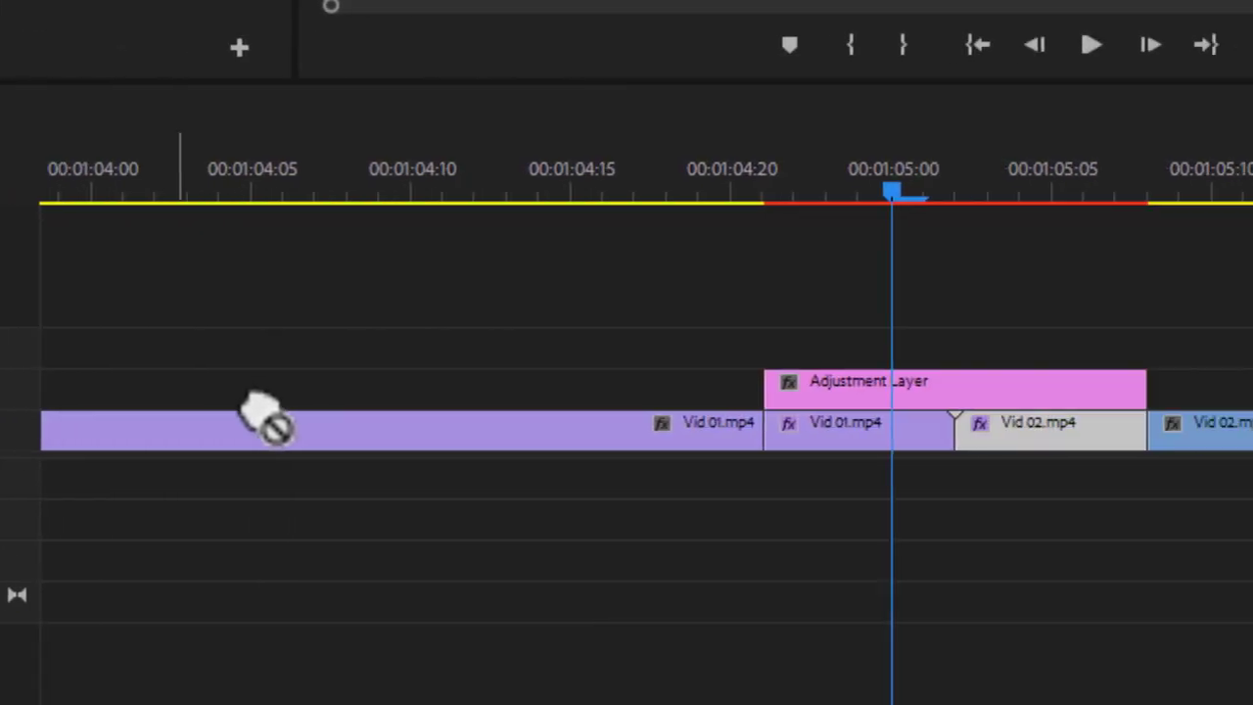
{"action": "mouse_move", "coordinate": [597, 416]}
{"action": "left_mouse_down"}
{"action": "mouse_move", "coordinate": [874, 392]}
{"action": "mouse_move", "coordinate": [878, 380]}
{"action": "left_mouse_up"}
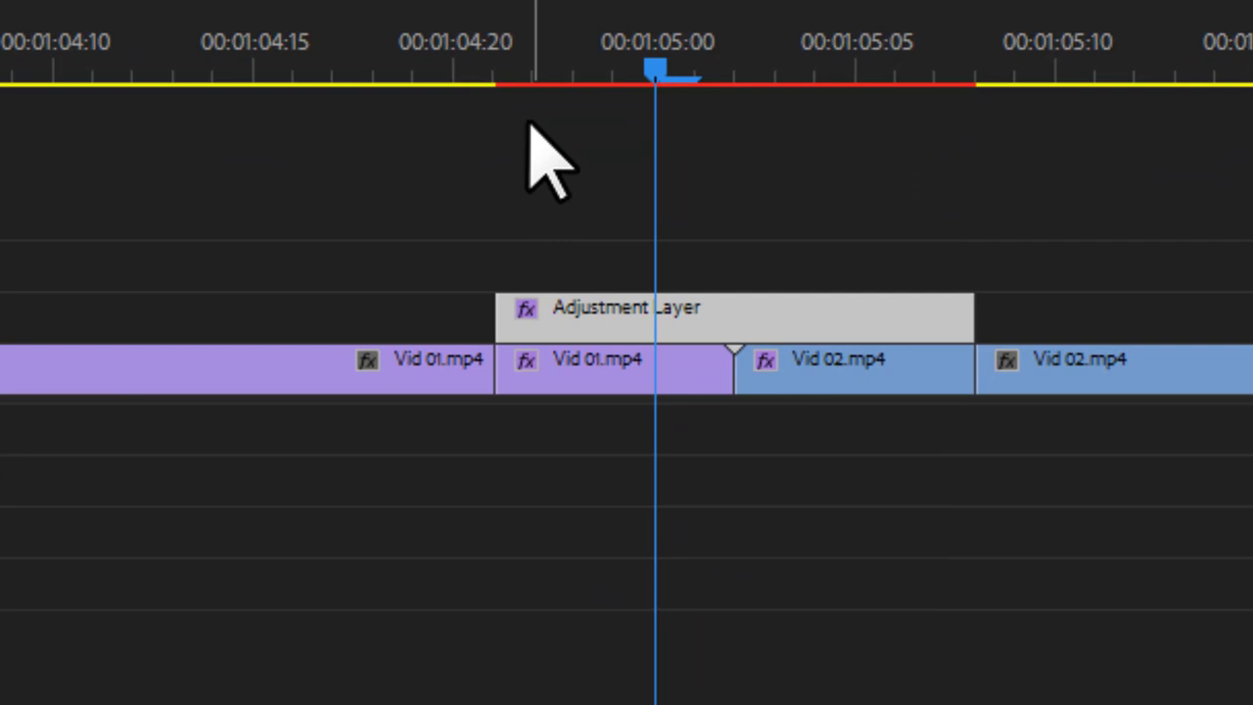
Marquee-select the clips under the adjustment layer and render effects in to out.
{"action": "left_click_drag", "start_coordinate": [529, 120], "coordinate": [943, 602]}
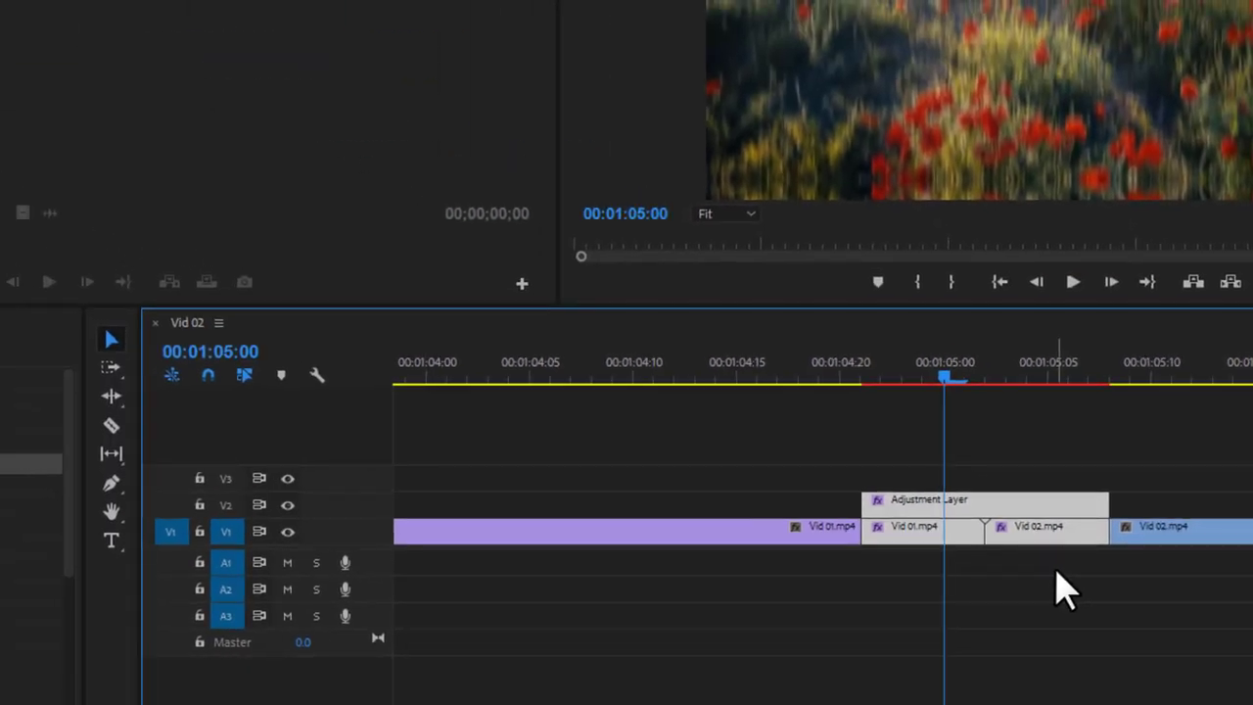
{"action": "key", "text": "Return"}
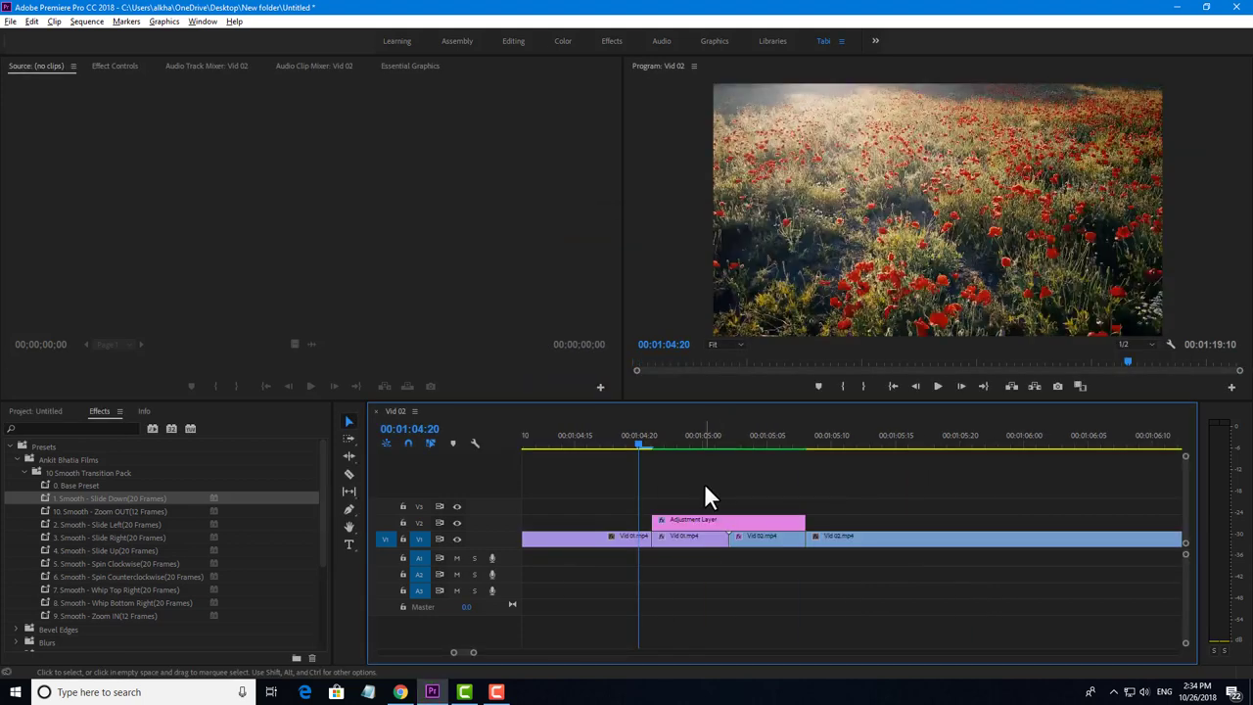
{"action": "left_click_drag", "start_coordinate": [617, 441], "coordinate": [579, 441]}
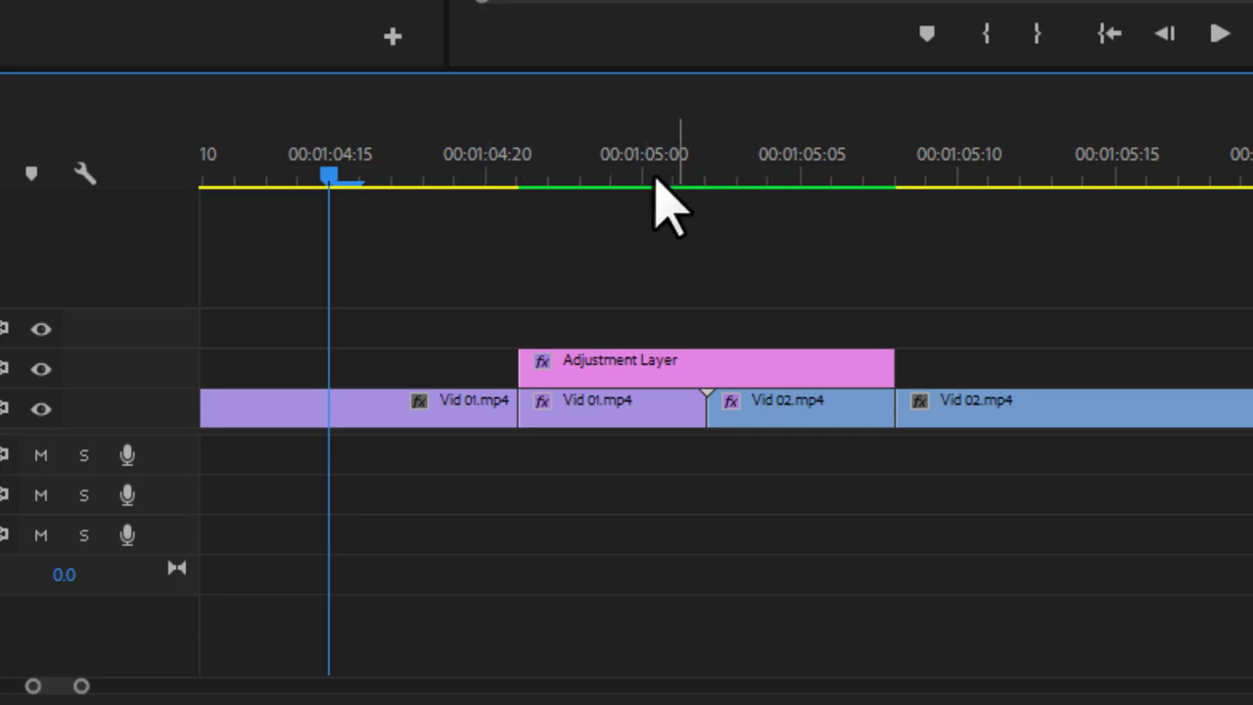
{"action": "key", "text": "minus"}
{"action": "key", "text": "minus"}
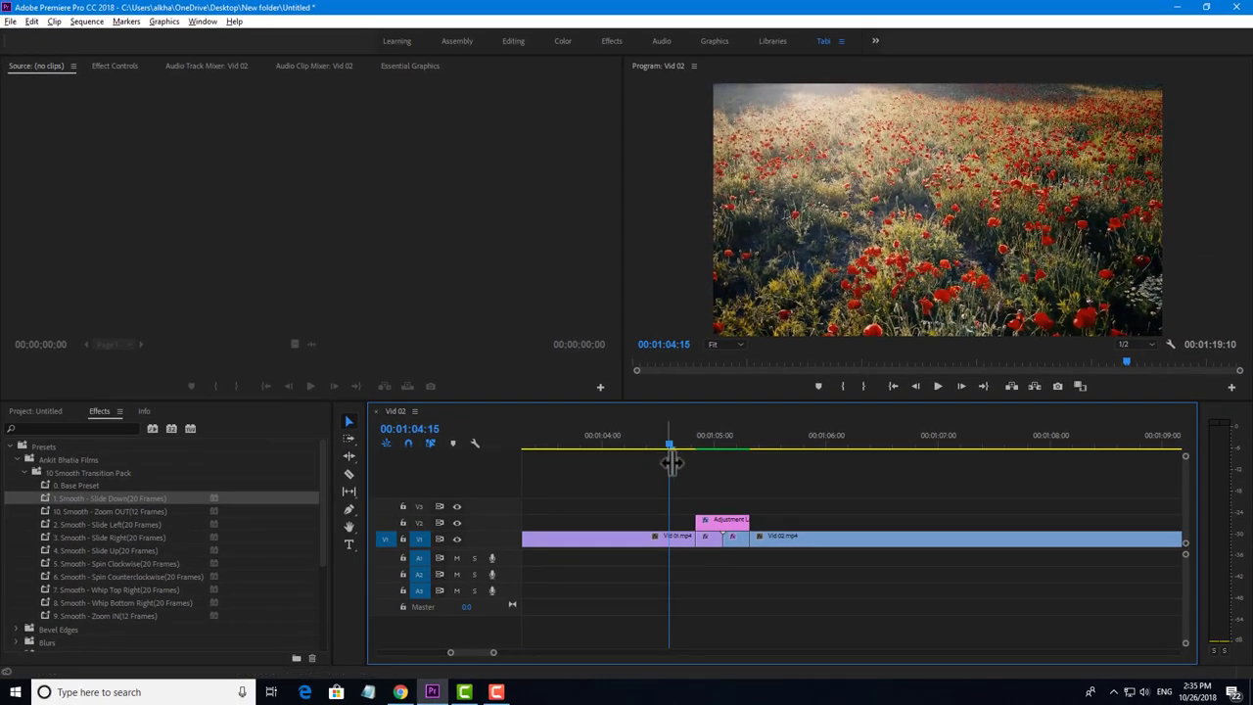
{"action": "key", "text": "minus"}
{"action": "left_click", "coordinate": [656, 433]}
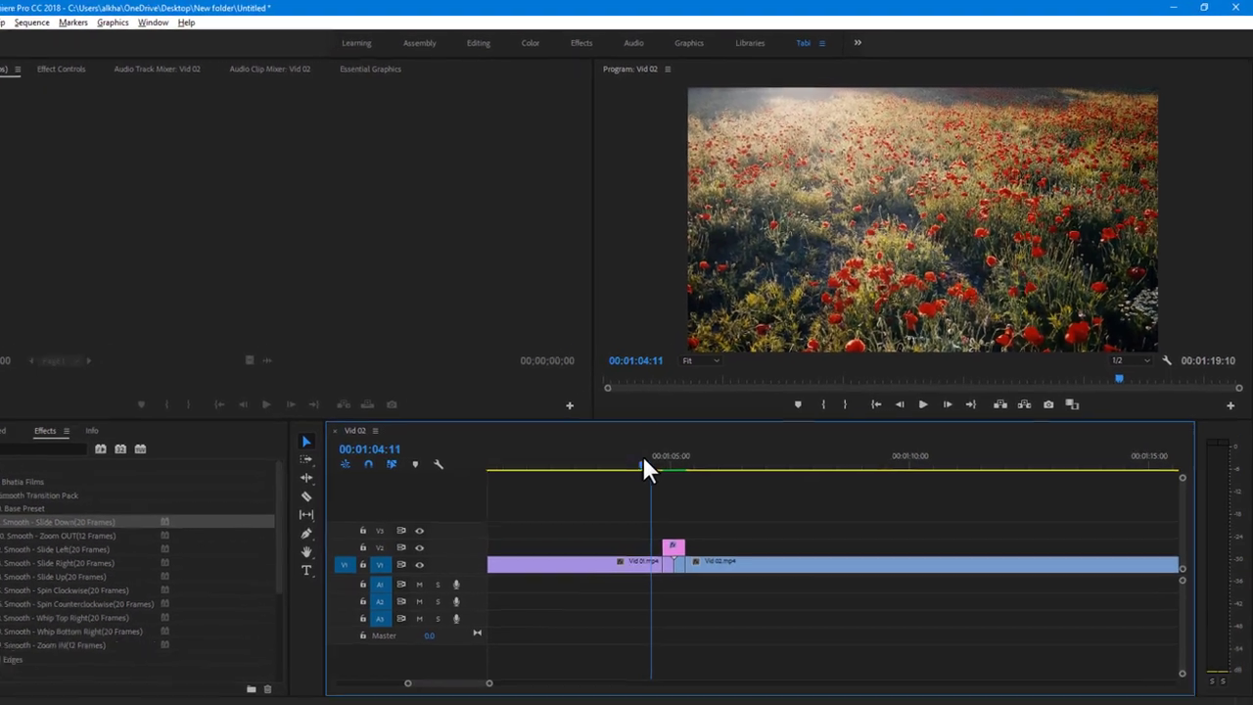
{"action": "left_click", "coordinate": [462, 575]}
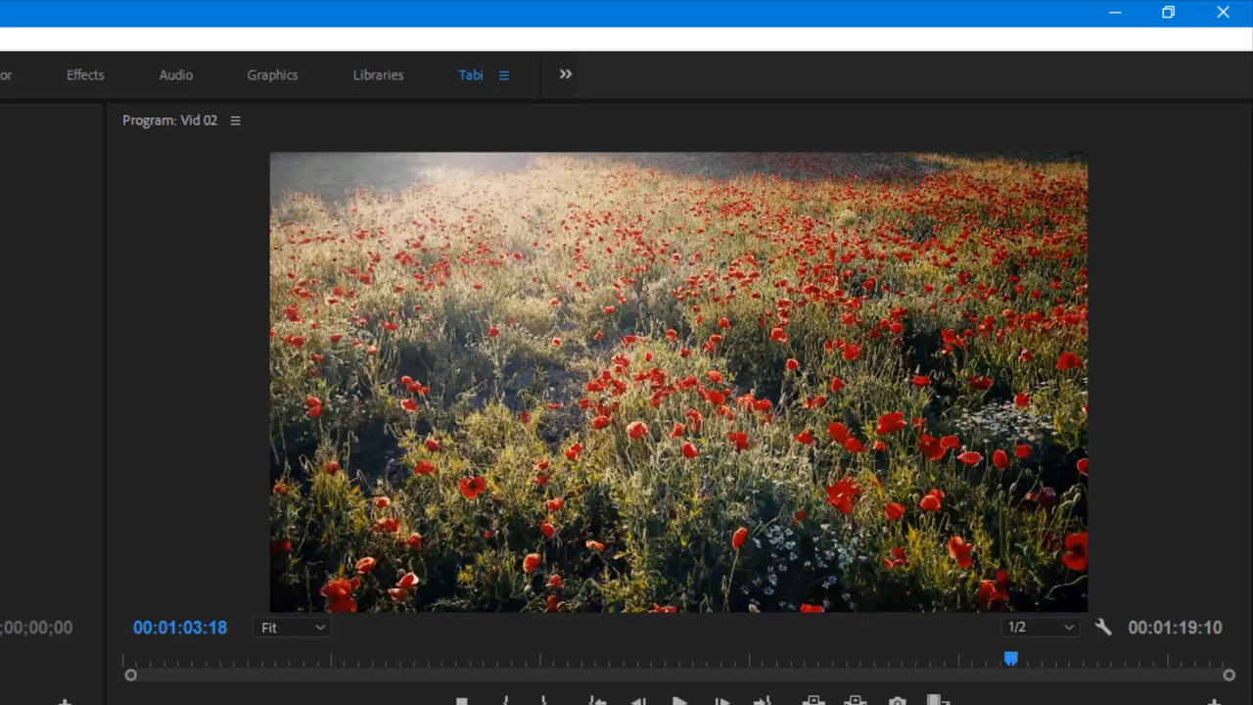
{"action": "key", "text": "space"}
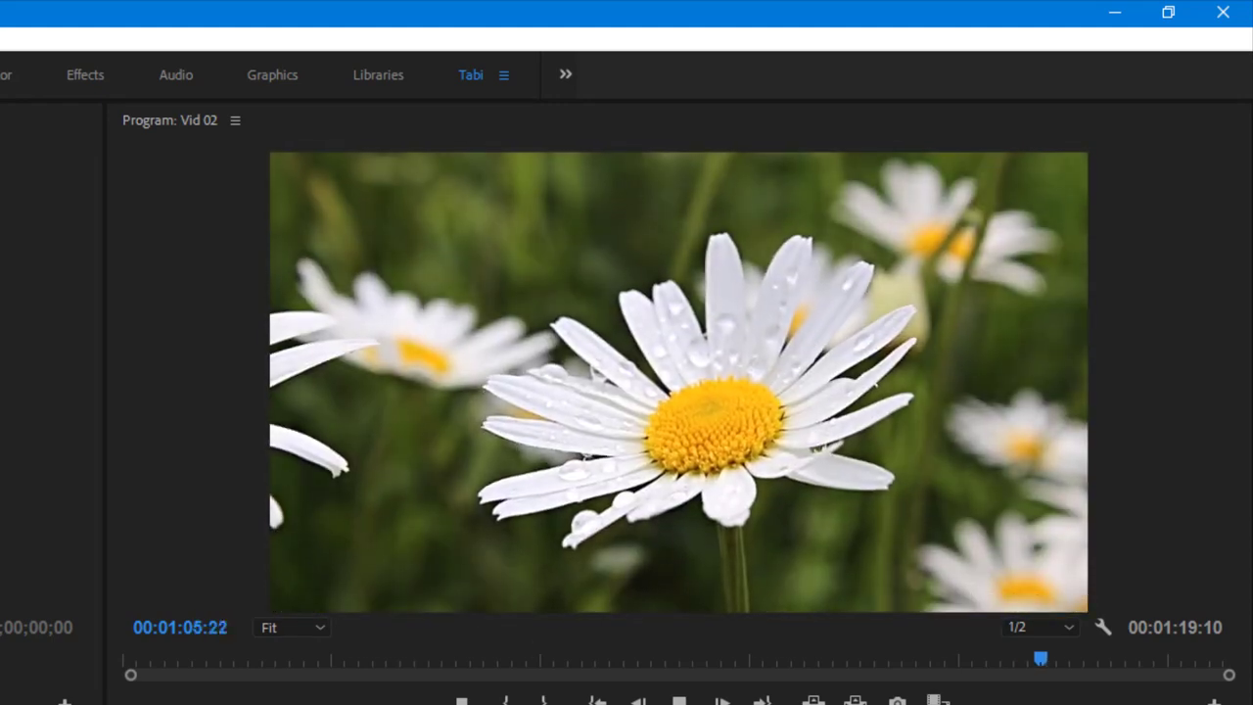
{"action": "key", "text": "space"}
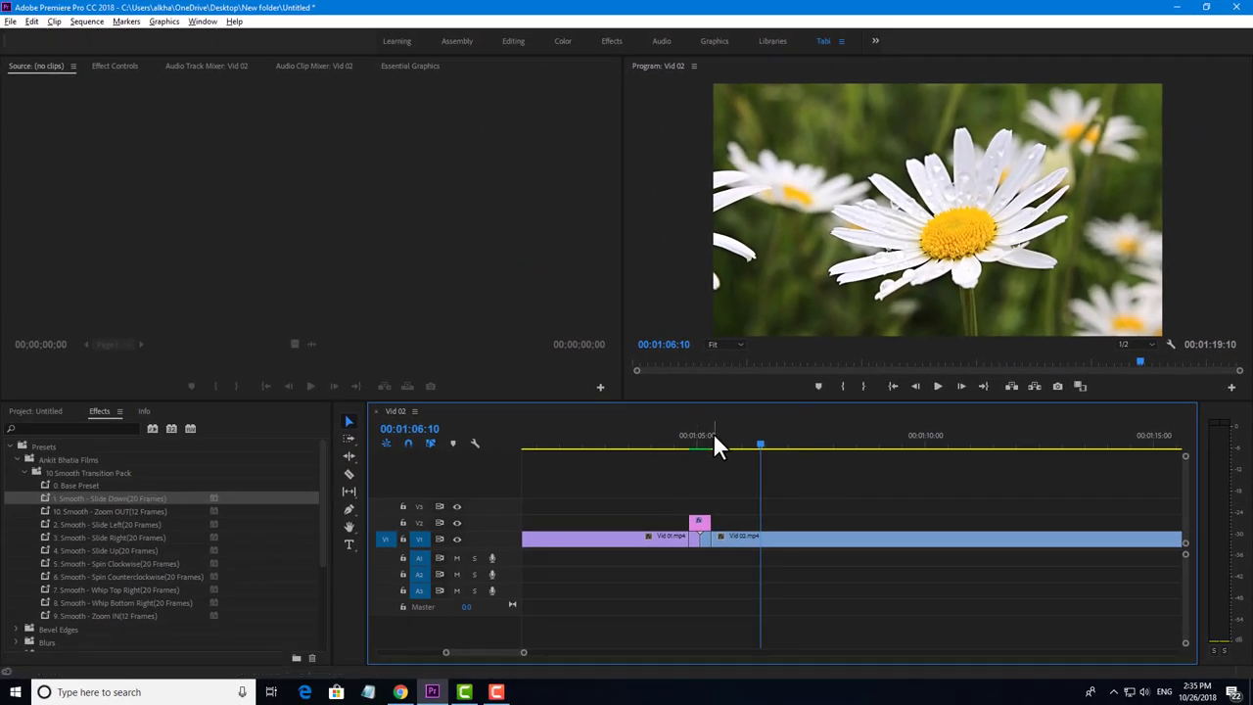
{"action": "left_click", "coordinate": [696, 446]}
{"action": "left_click_drag", "start_coordinate": [694, 441], "coordinate": [633, 431]}
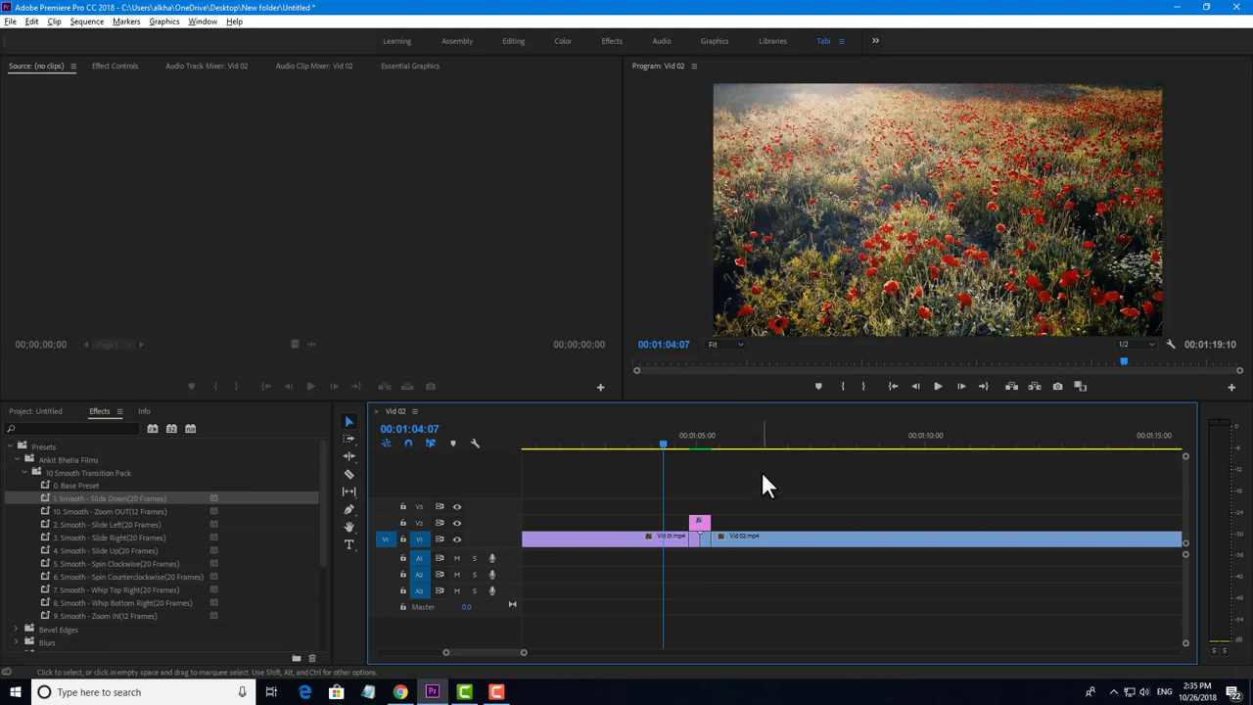
{"action": "left_click_drag", "start_coordinate": [763, 474], "coordinate": [617, 538]}
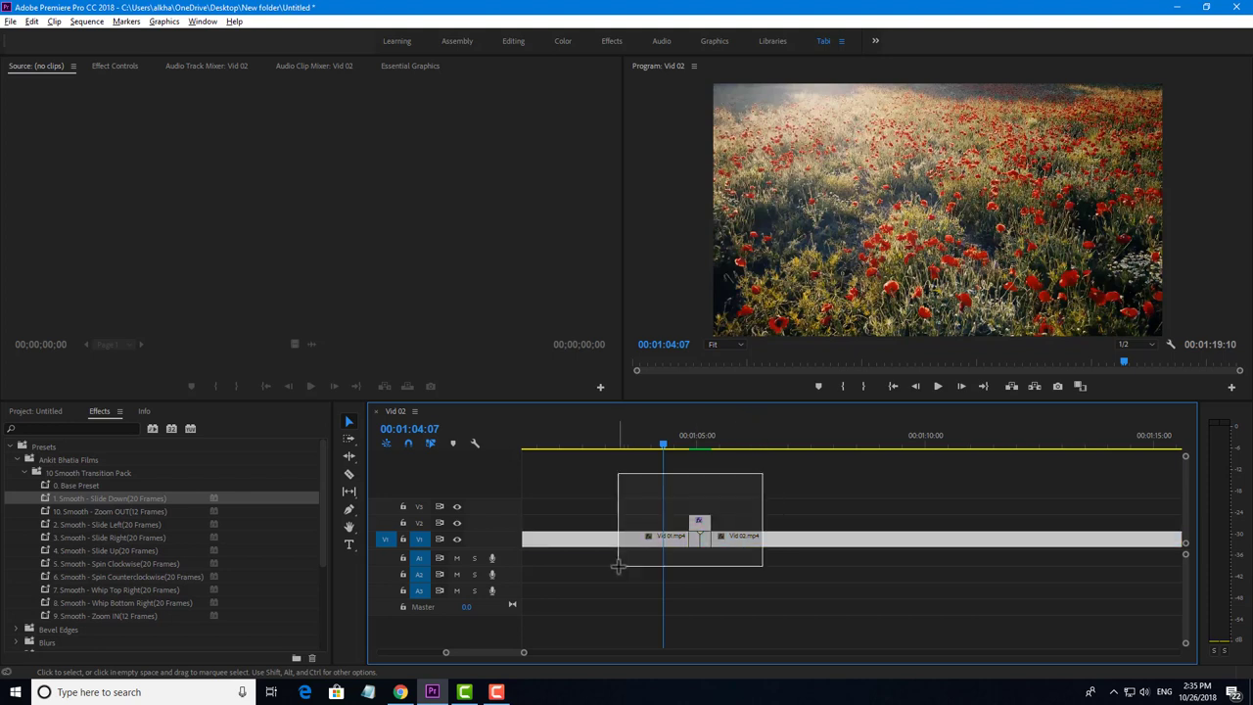
{"action": "left_click", "coordinate": [635, 498]}
{"action": "key", "text": "minus"}
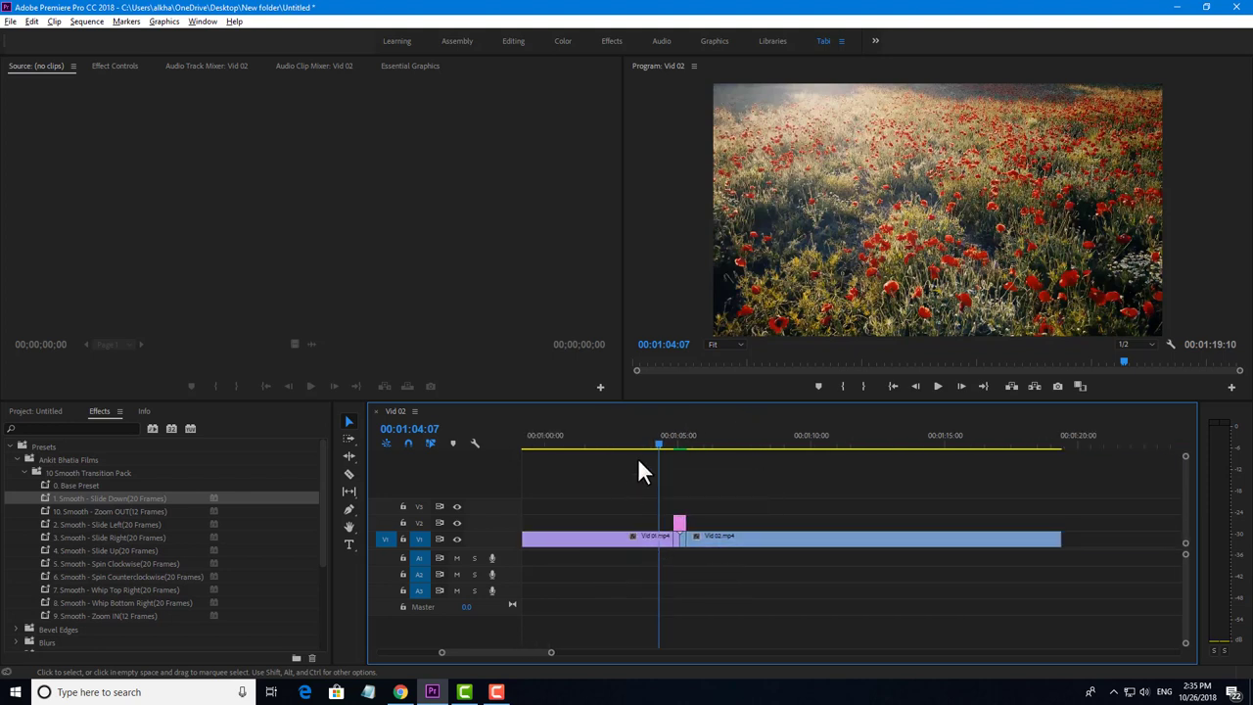
{"action": "left_click_drag", "start_coordinate": [632, 446], "coordinate": [589, 446]}
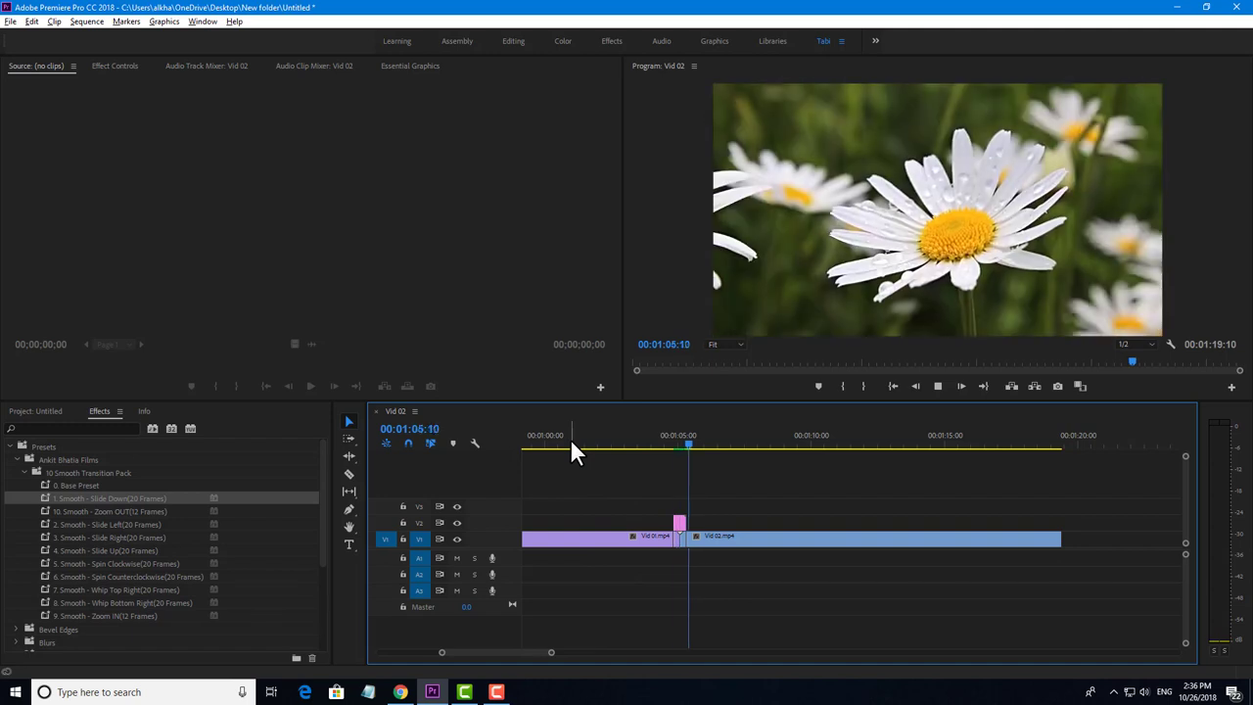
{"action": "key", "text": "space"}
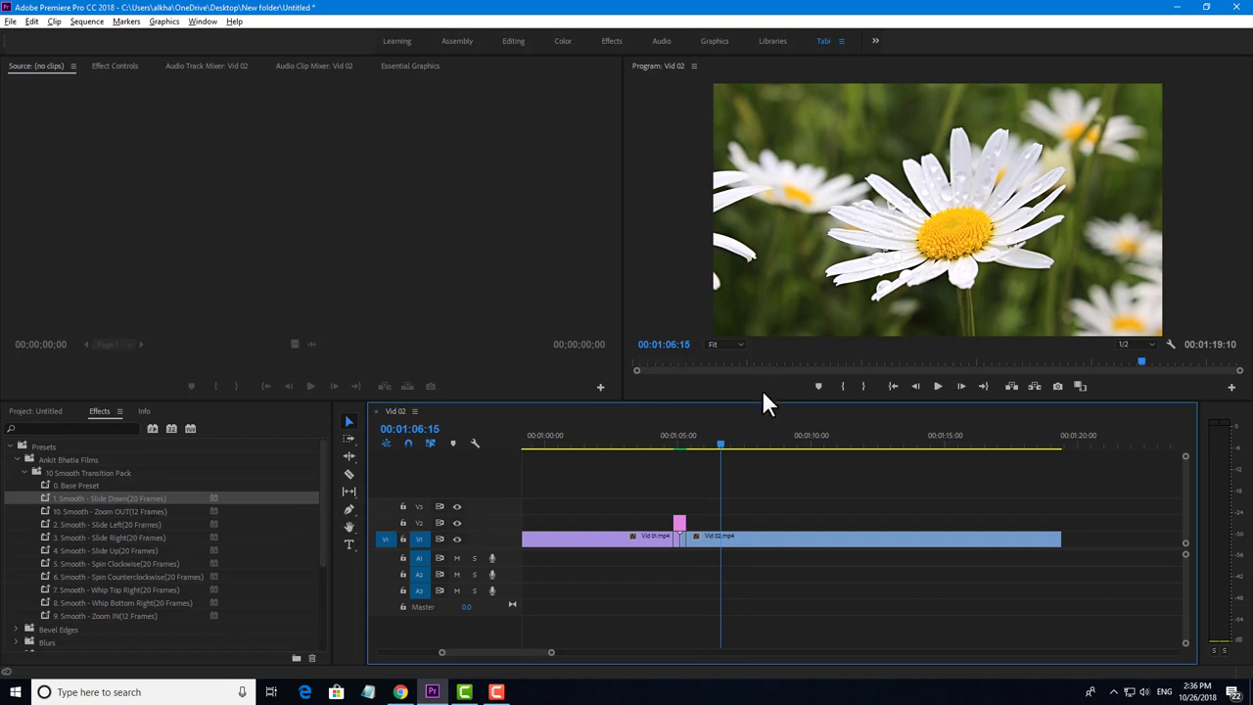
{"action": "left_click_drag", "start_coordinate": [688, 442], "coordinate": [669, 446]}
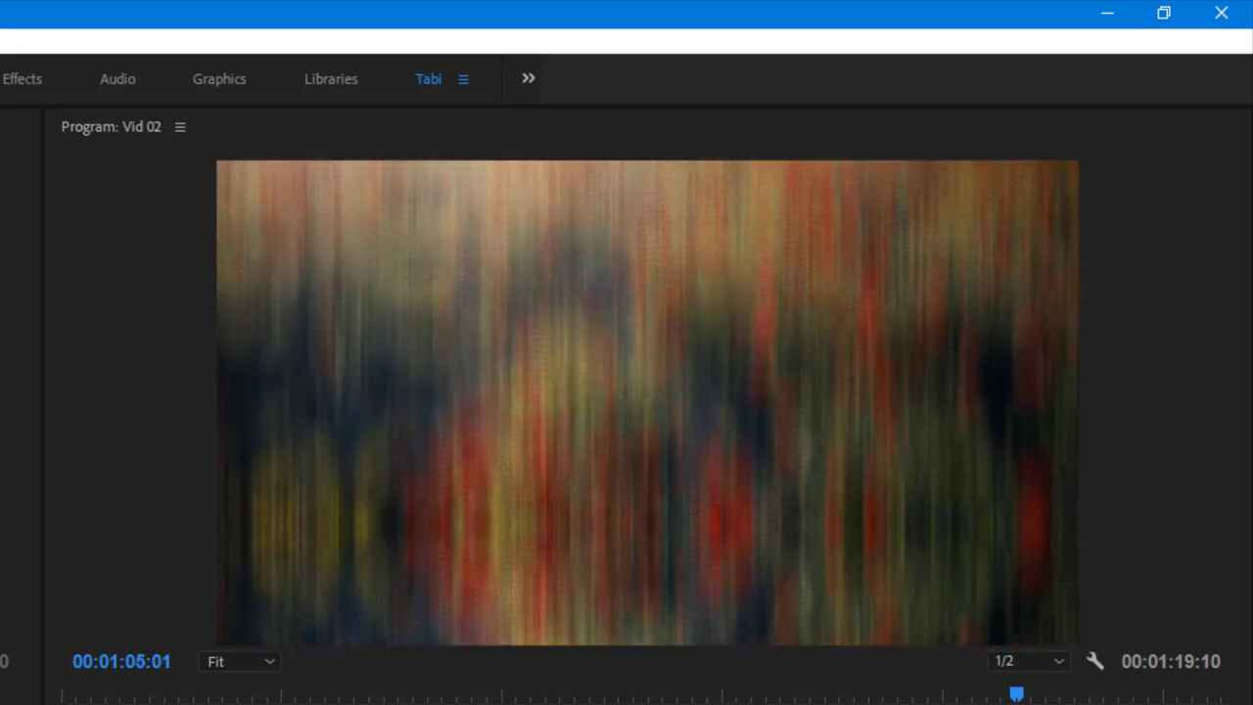
{"action": "key", "text": "Right"}
{"action": "key", "text": "Right"}
{"action": "key", "text": "Right"}
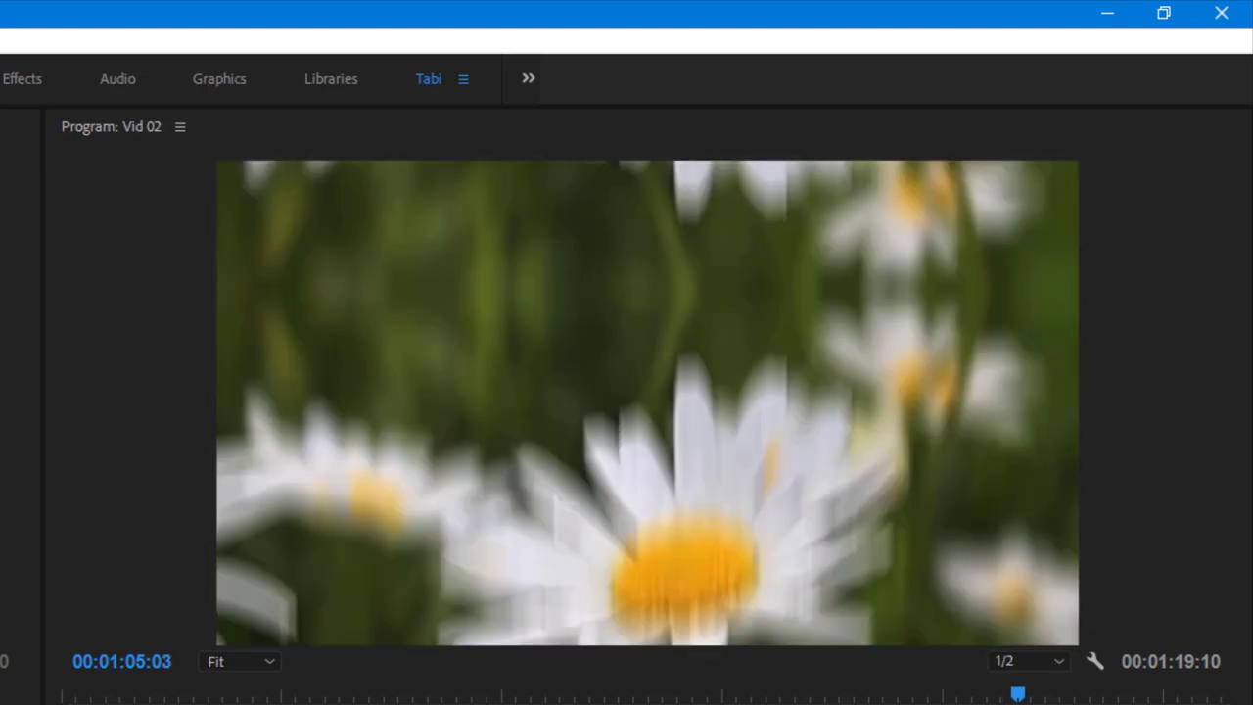
{"action": "key", "text": "Right"}
{"action": "key", "text": "Right"}
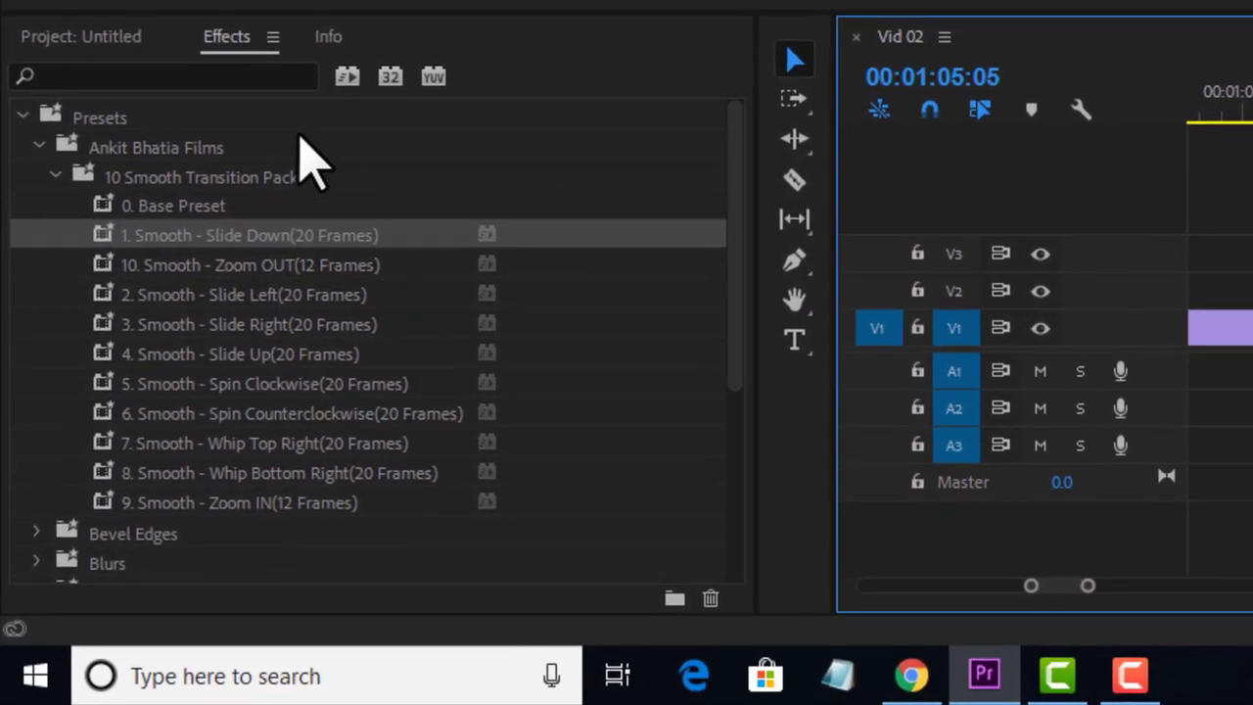
Import the short whoosh sound file into the project bin.
{"action": "left_click", "coordinate": [95, 39]}
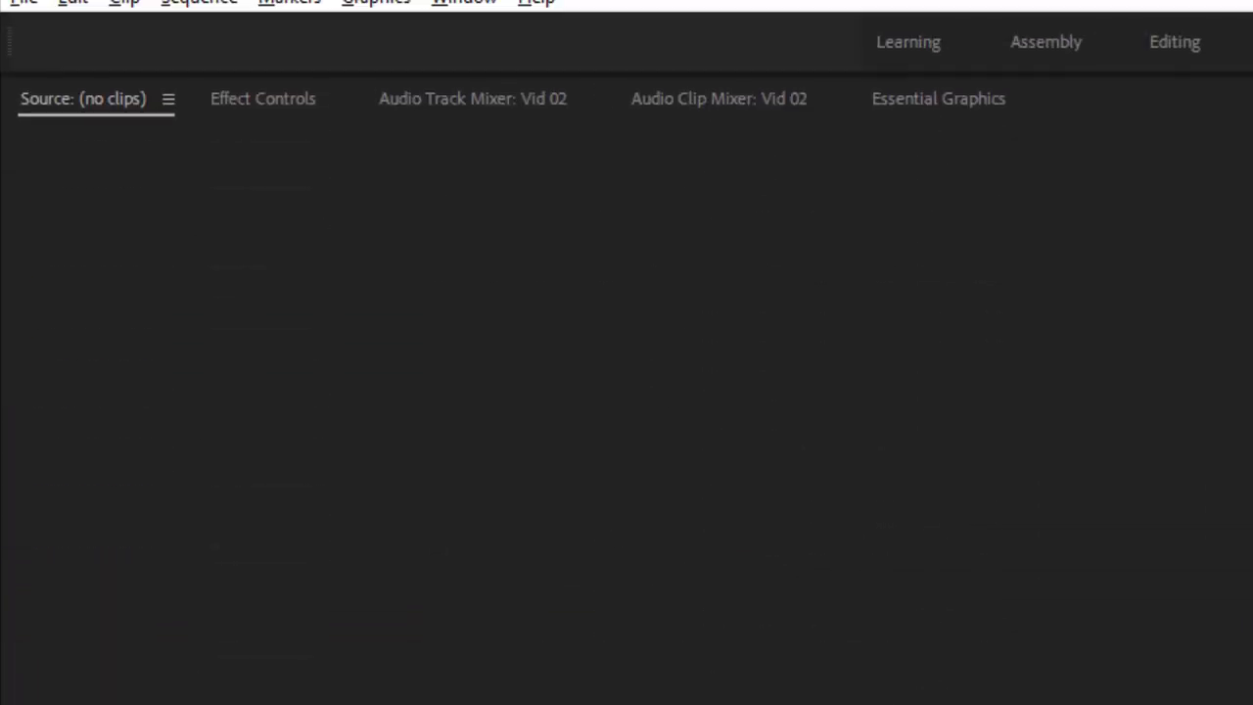
{"action": "key", "text": "ctrl+i"}
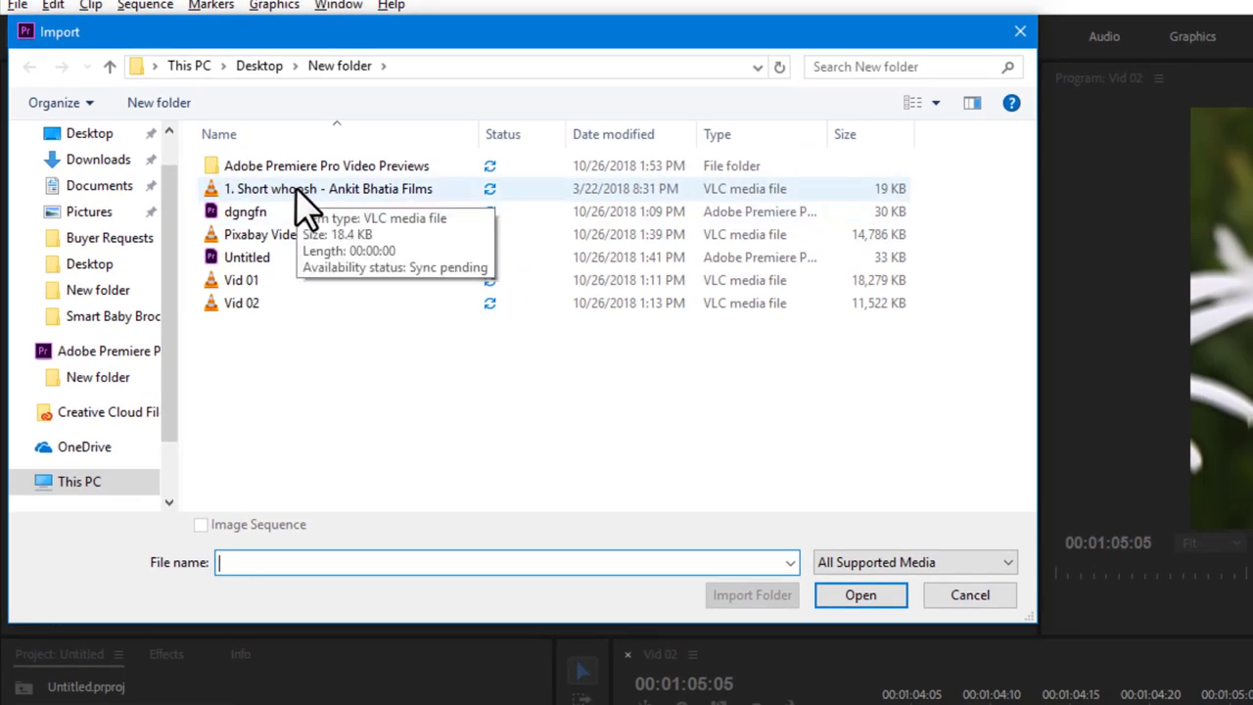
{"action": "double_click", "coordinate": [299, 192]}
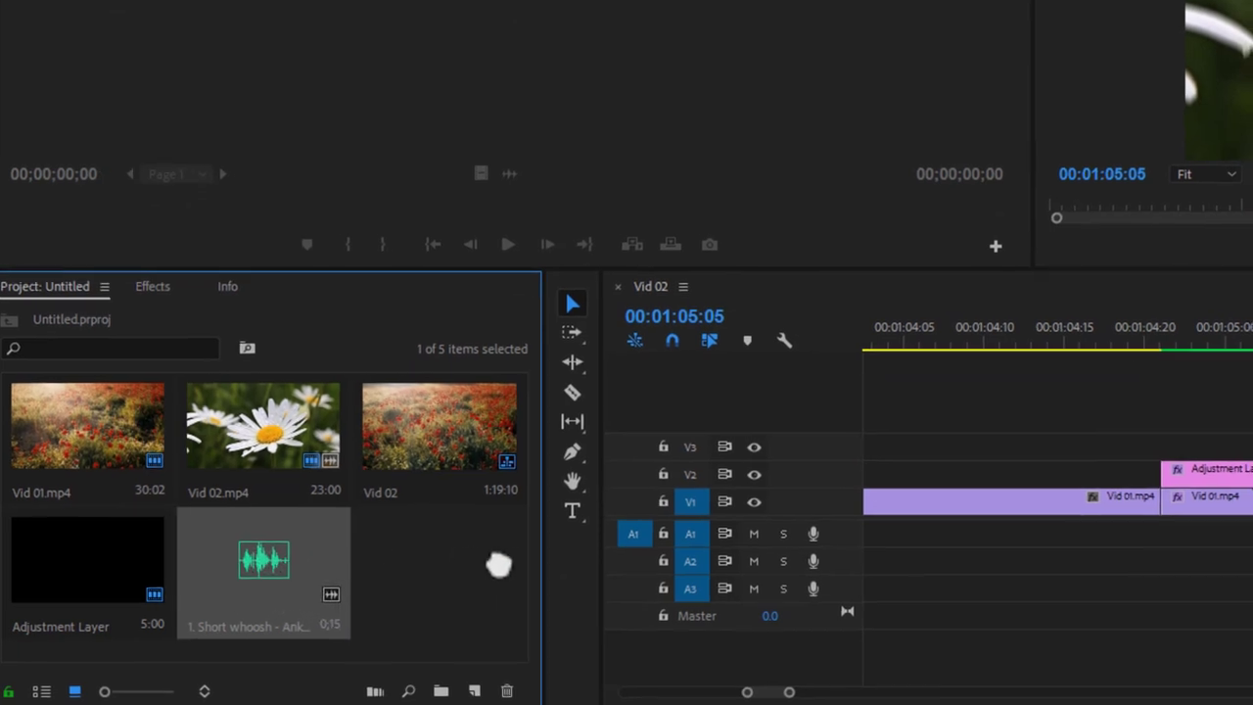
Place the whoosh on A1, aligned with the Adjustment Layer's start.
{"action": "mouse_move", "coordinate": [498, 565]}
{"action": "left_mouse_down"}
{"action": "mouse_move", "coordinate": [627, 460]}
{"action": "mouse_move", "coordinate": [593, 456]}
{"action": "left_mouse_up"}
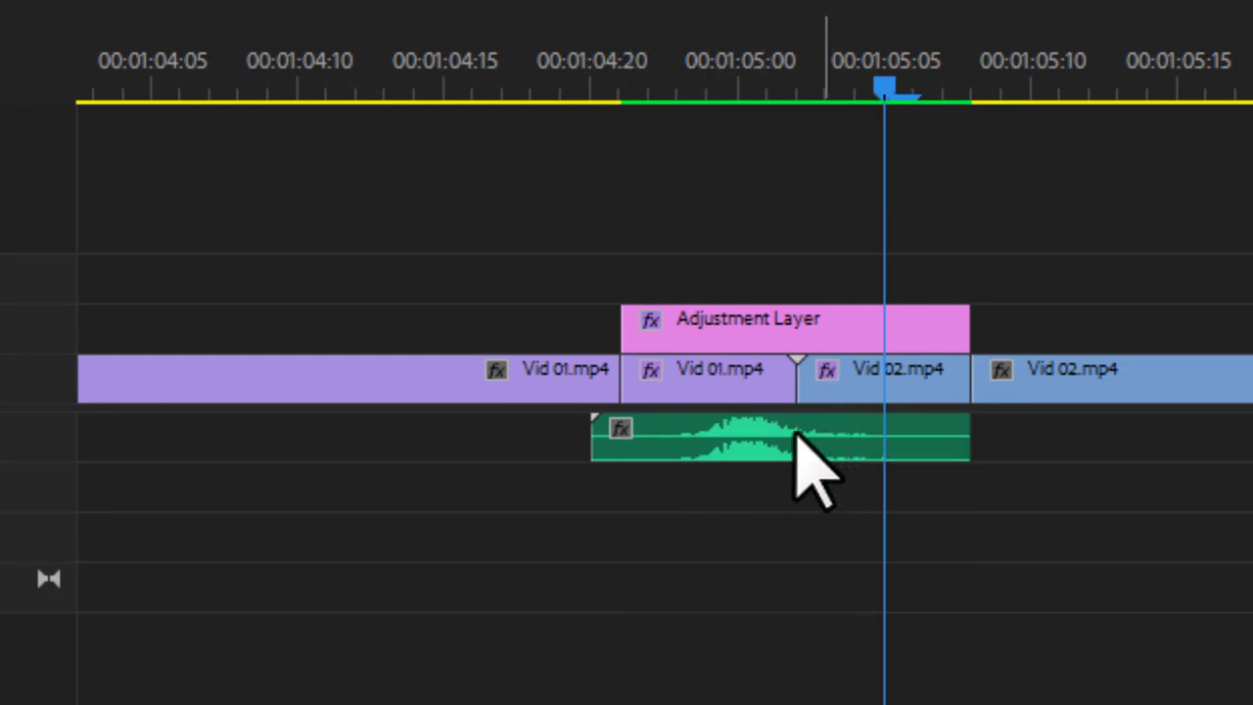
{"action": "scroll", "coordinate": [793, 445], "scroll_direction": "up", "scroll_amount": 2, "text": "alt"}
{"action": "scroll", "coordinate": [780, 431], "scroll_direction": "up", "scroll_amount": 1, "text": "alt"}
{"action": "mouse_move", "coordinate": [780, 431]}
{"action": "left_mouse_down"}
{"action": "mouse_move", "coordinate": [827, 452]}
{"action": "mouse_move", "coordinate": [812, 457]}
{"action": "left_mouse_up"}
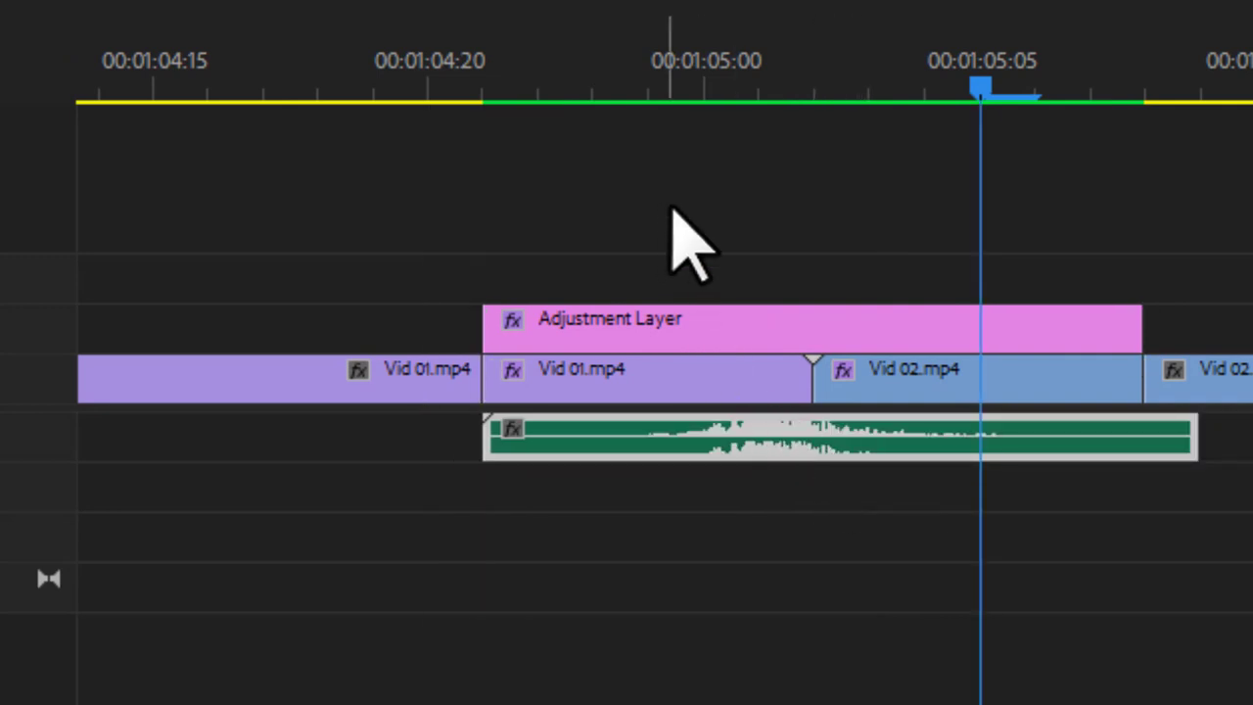
{"action": "left_click", "coordinate": [460, 223]}
{"action": "scroll", "coordinate": [460, 223], "scroll_direction": "down", "scroll_amount": 3, "text": "alt"}
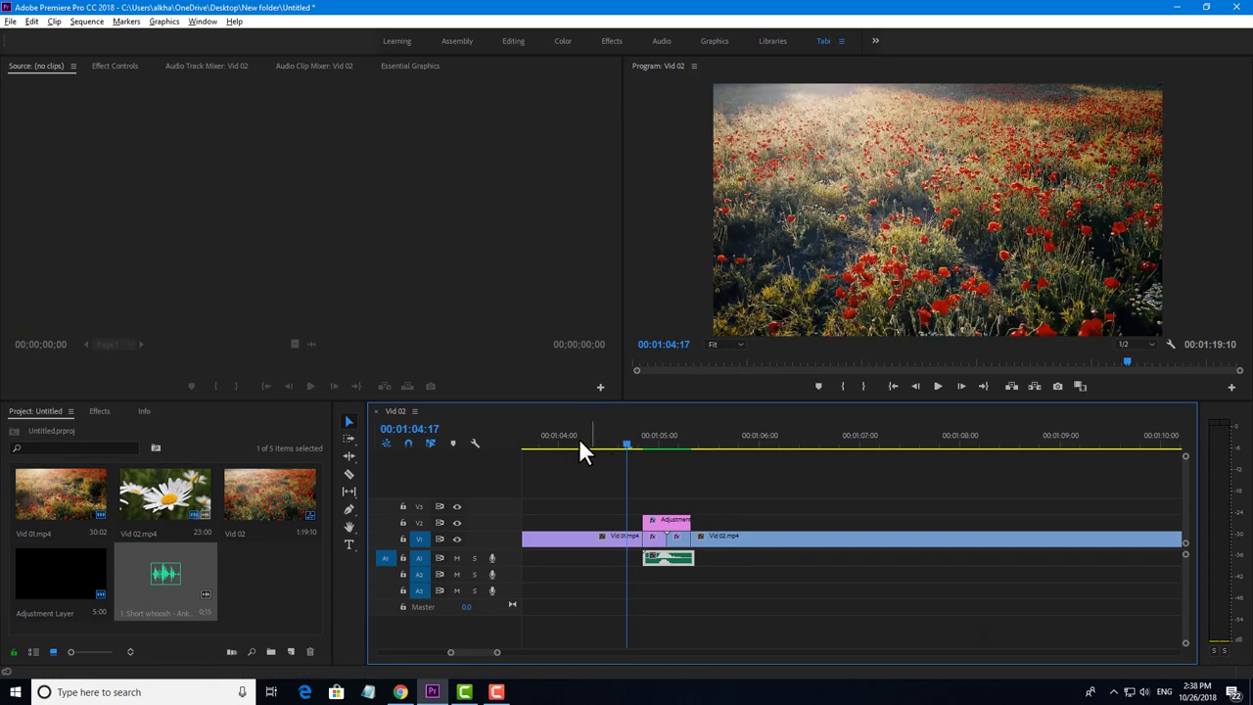
Play the transition with its whoosh sound, then save the project.
{"action": "left_click", "coordinate": [551, 437]}
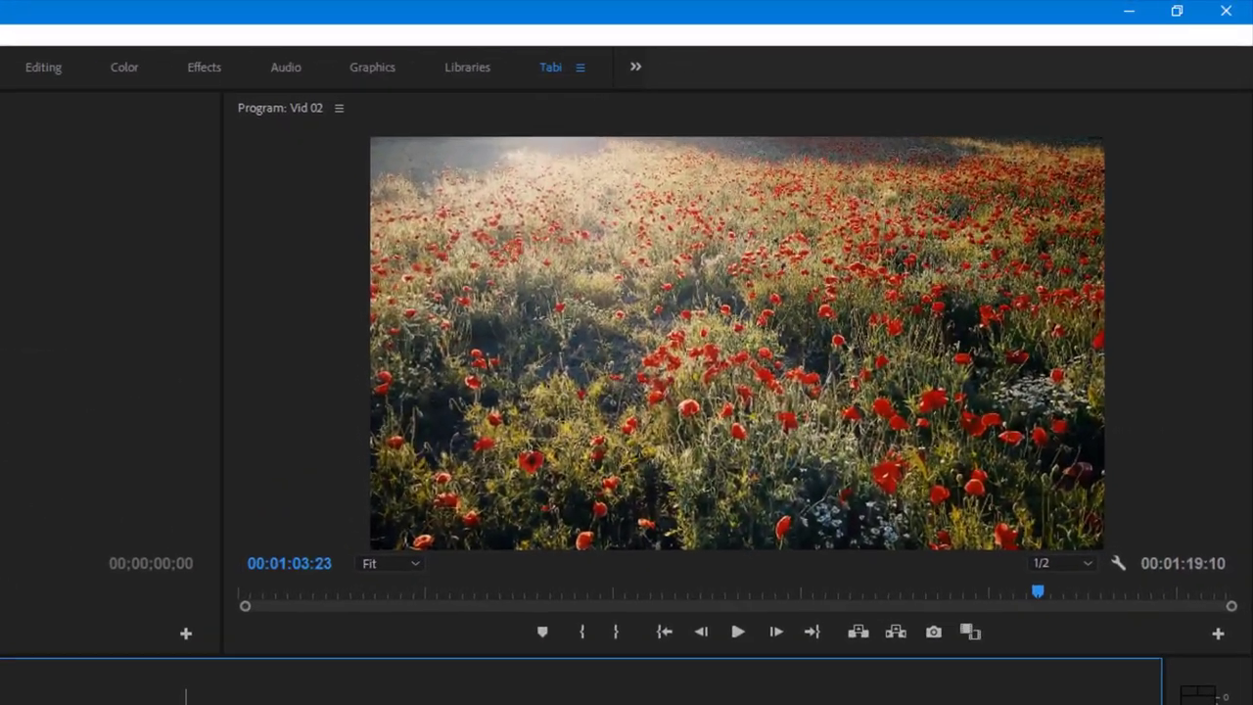
{"action": "key", "text": "space"}
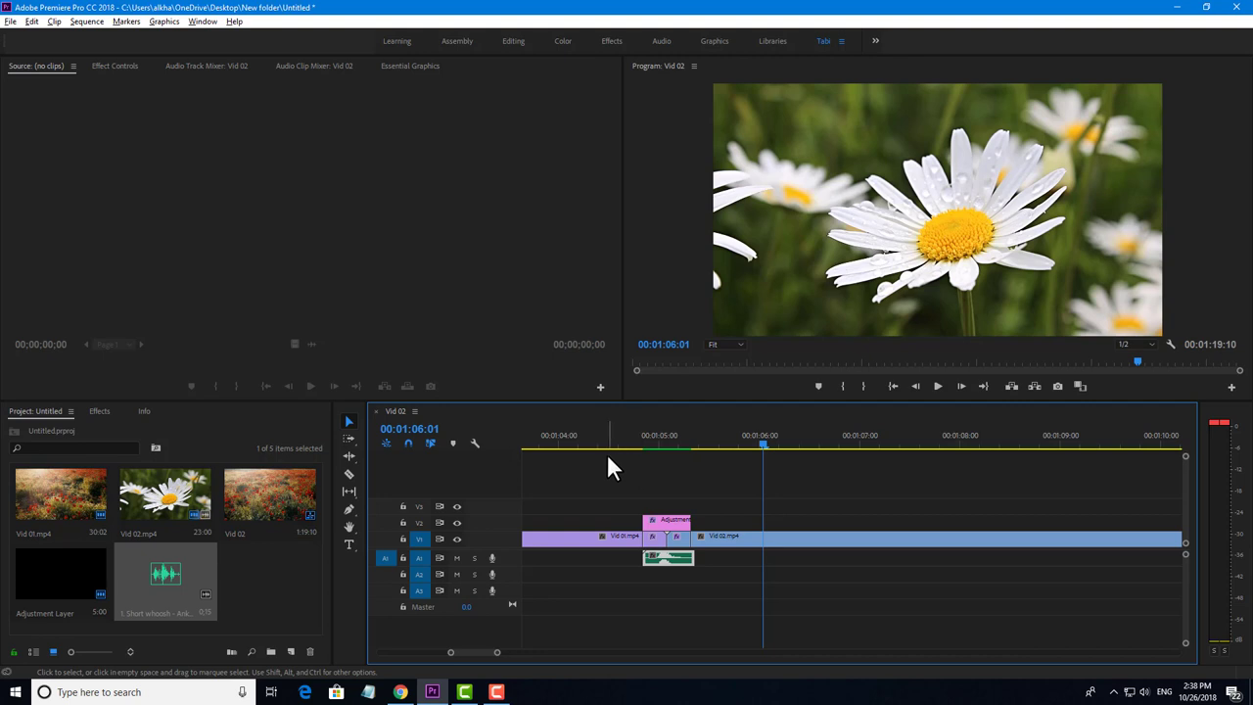
{"action": "key", "text": "ctrl+s"}
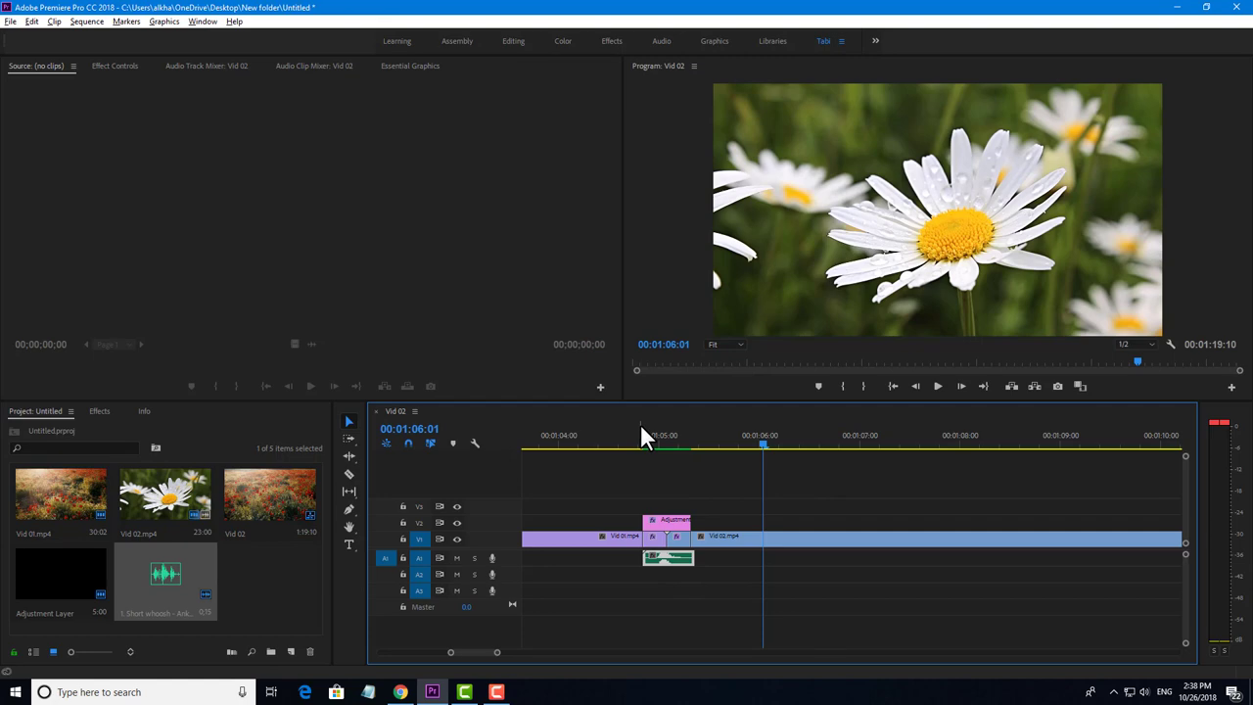
Replay the transition from 00:01:03:16 with the timeline zoomed out.
{"action": "left_click_drag", "start_coordinate": [676, 436], "coordinate": [578, 436]}
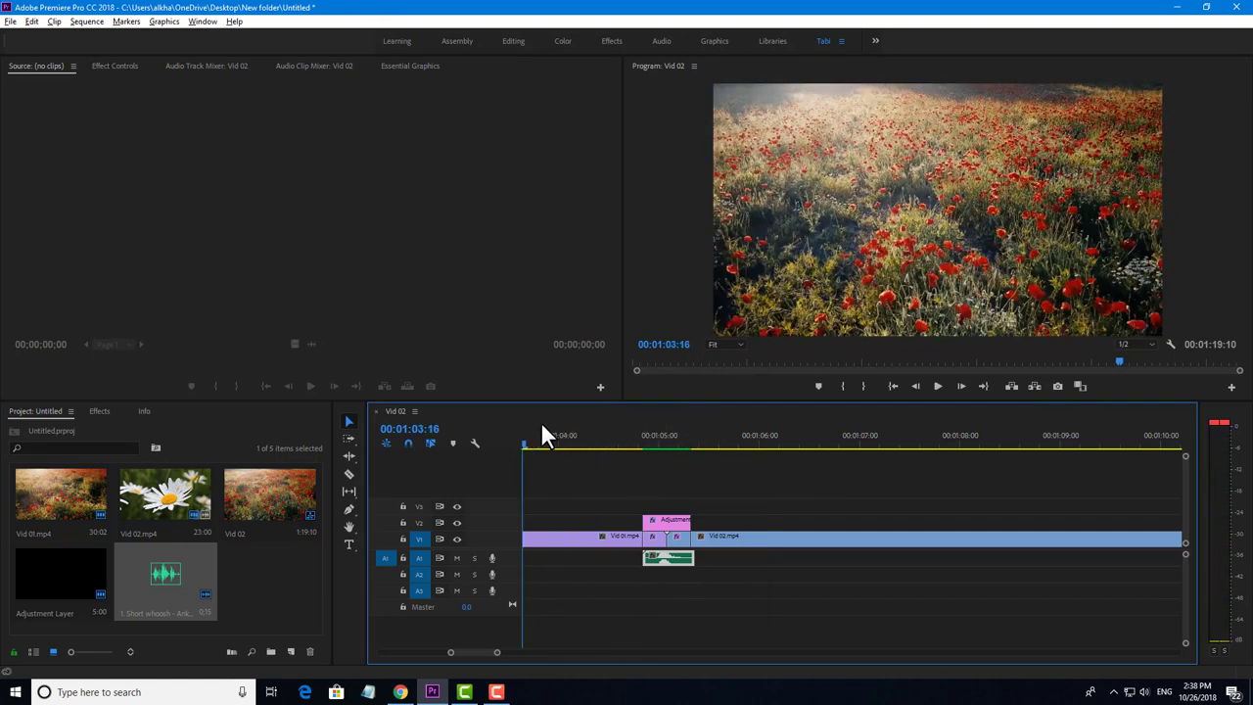
{"action": "key", "text": "minus"}
{"action": "key", "text": "minus"}
{"action": "left_click", "coordinate": [558, 438]}
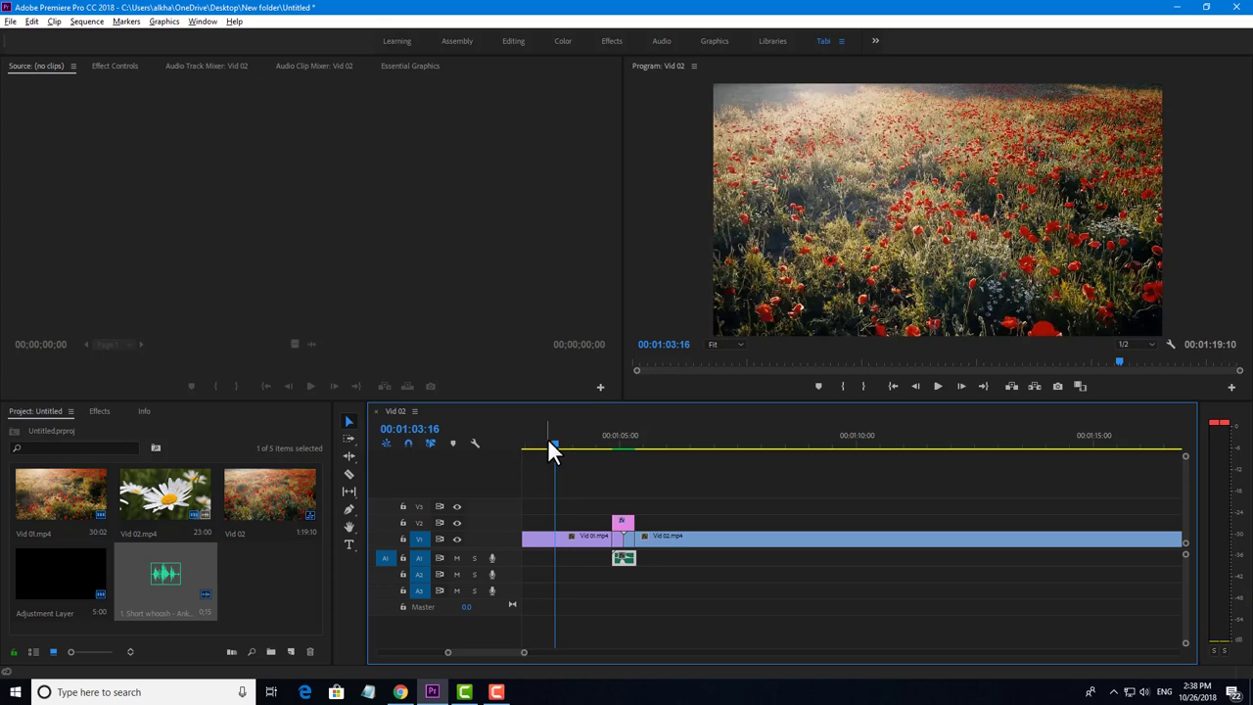
{"action": "key", "text": "space"}
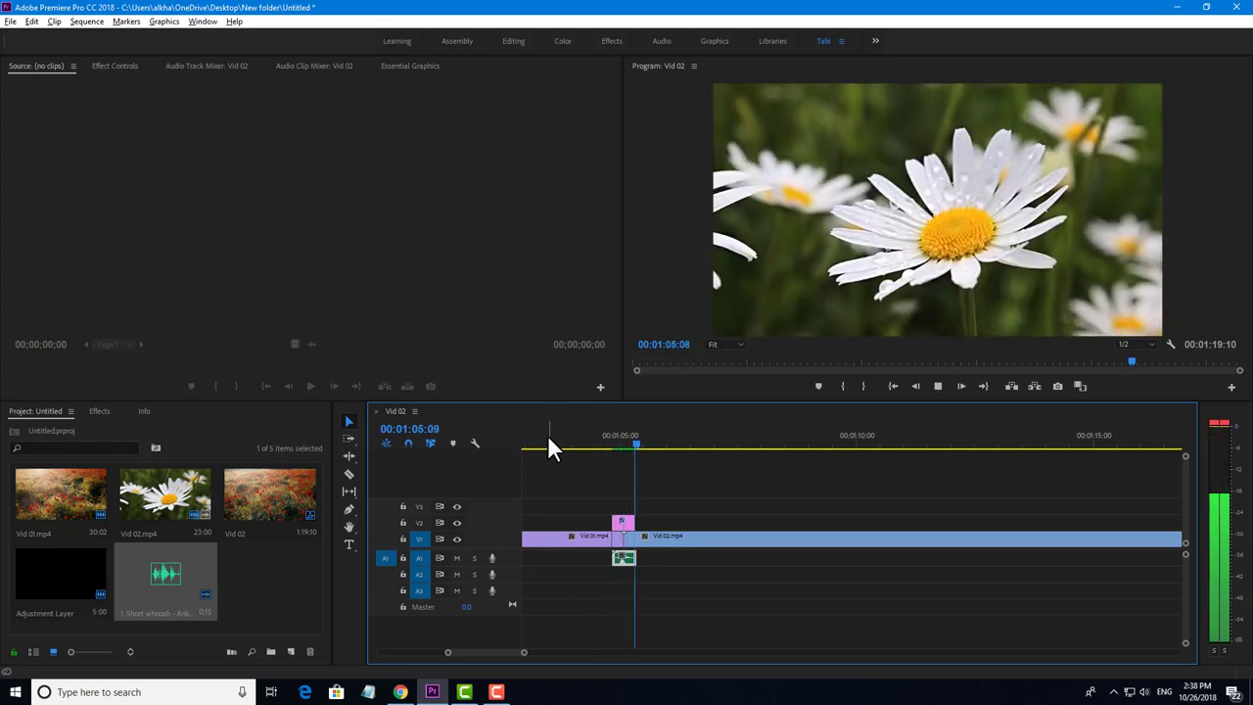
{"action": "key", "text": "space"}
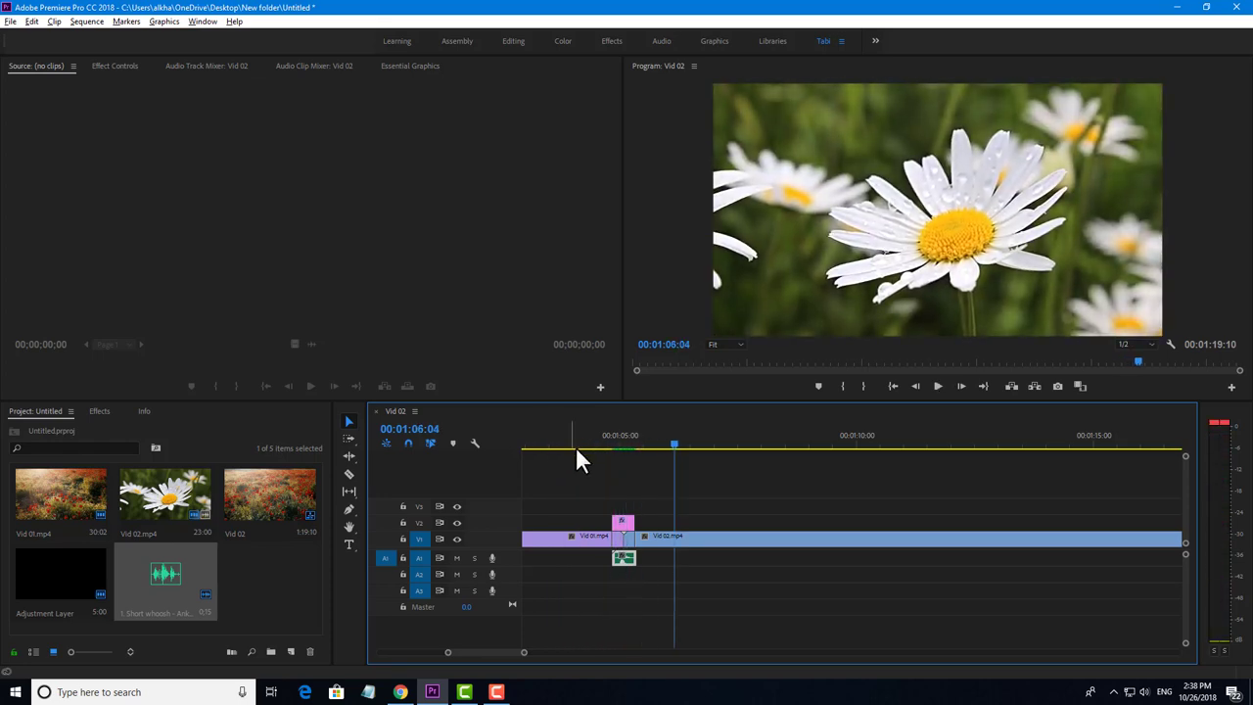